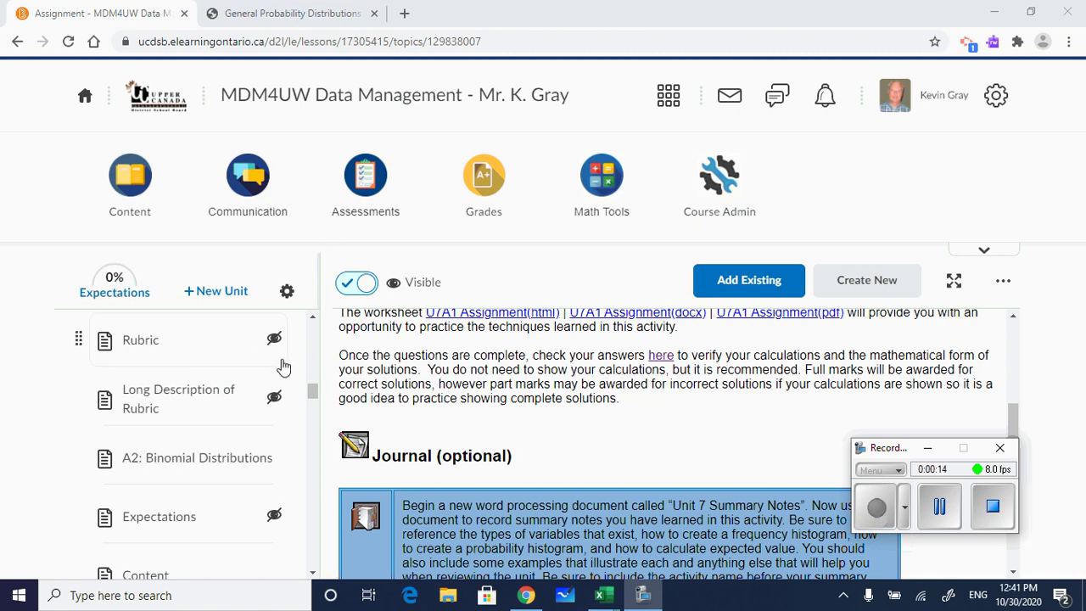
Open the Content page of Unit 7 activity A1: General Probability Distributions
{"action": "left_click_drag", "start_coordinate": [316, 396], "coordinate": [314, 377]}
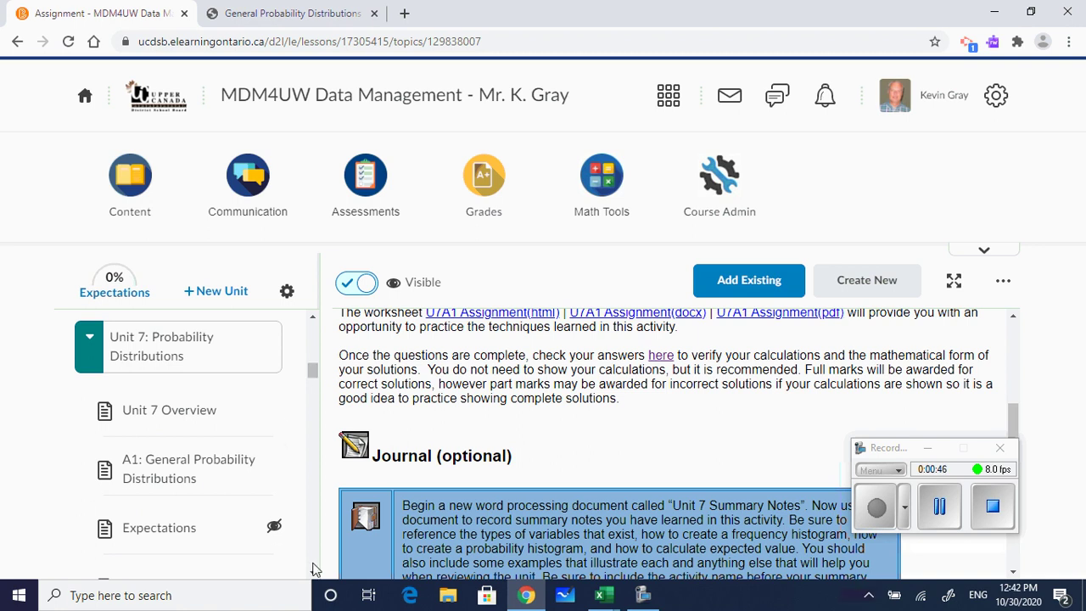
{"action": "scroll", "coordinate": [314, 572], "scroll_direction": "down", "scroll_amount": 3}
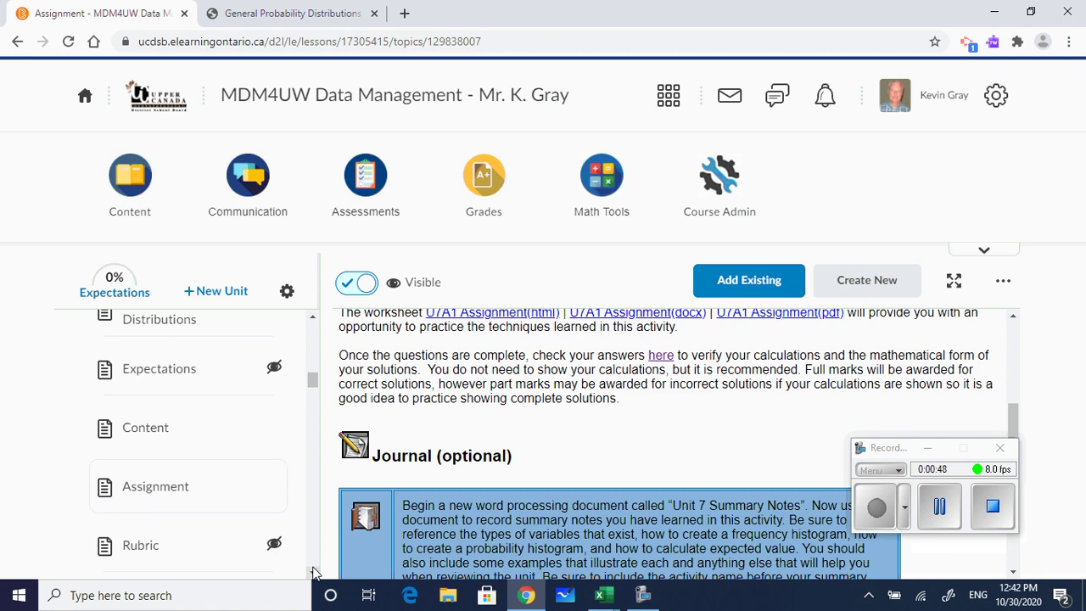
{"action": "left_click", "coordinate": [164, 430]}
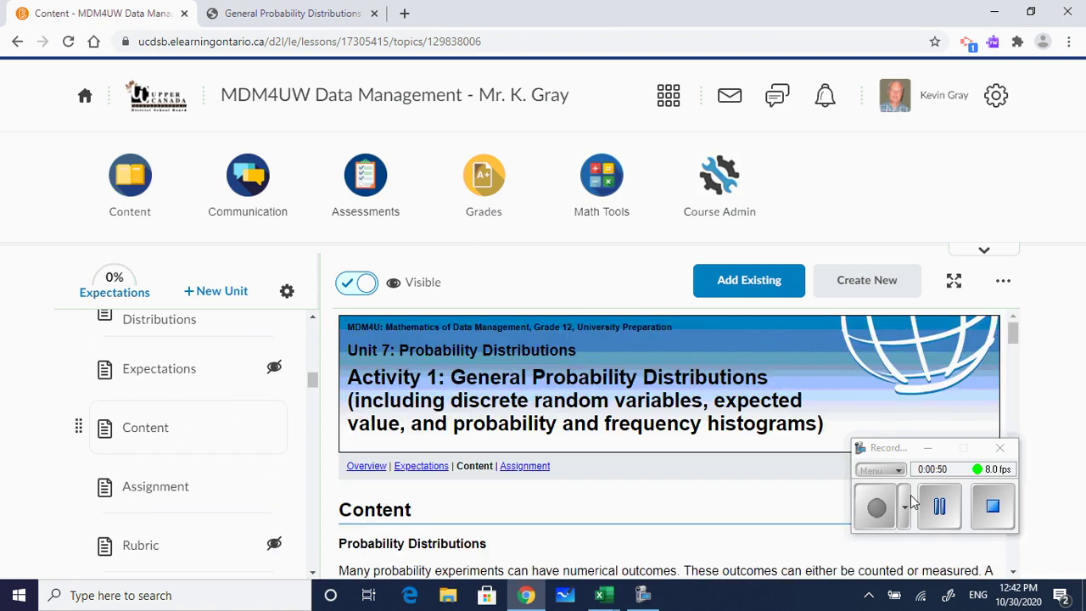
{"action": "left_click", "coordinate": [938, 449]}
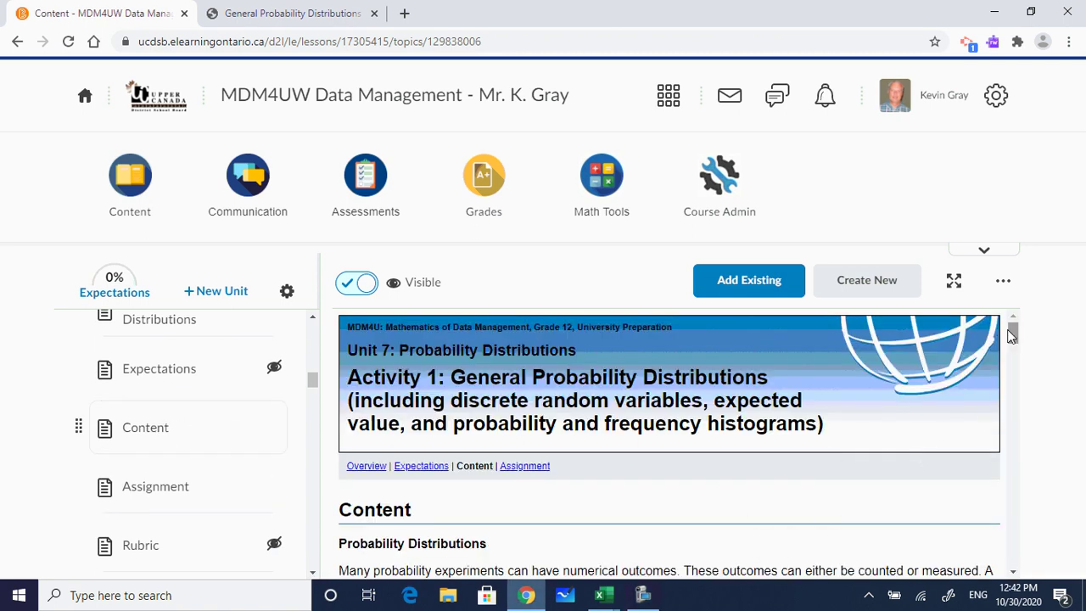
Examine the lesson's two-dice probability table, frequency and probability histograms, and expected value formula
{"action": "left_click_drag", "start_coordinate": [1012, 334], "coordinate": [1010, 370]}
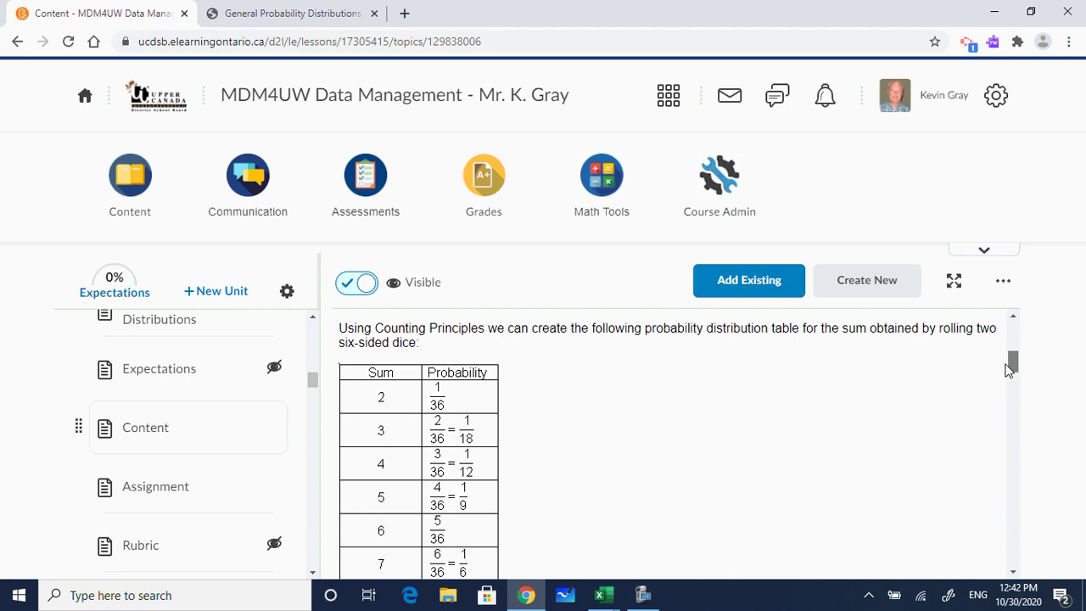
{"action": "left_click_drag", "start_coordinate": [1007, 370], "coordinate": [996, 415]}
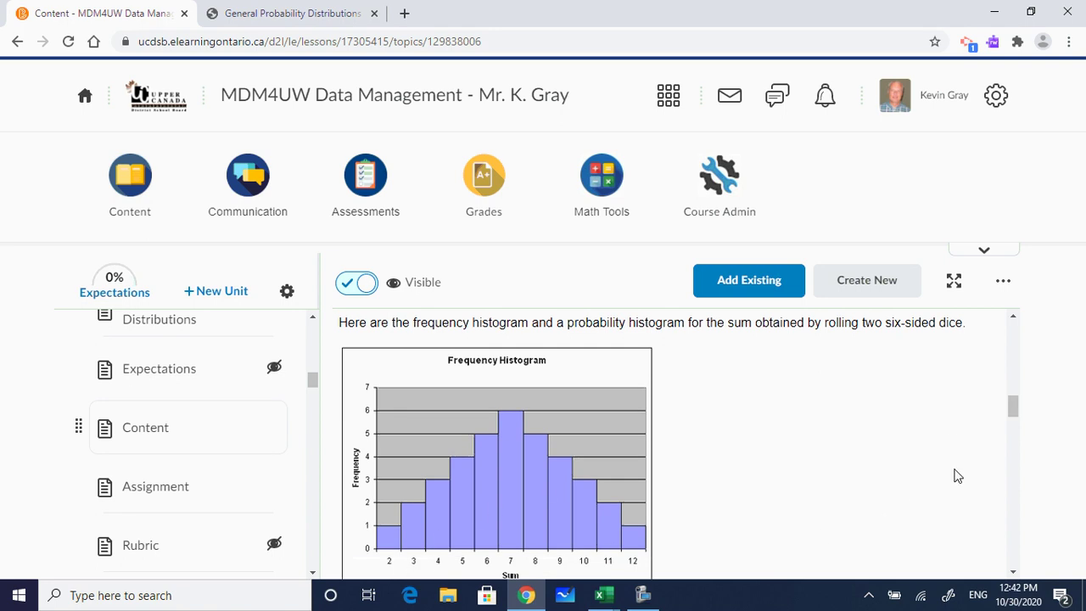
{"action": "left_click_drag", "start_coordinate": [1013, 404], "coordinate": [1018, 422]}
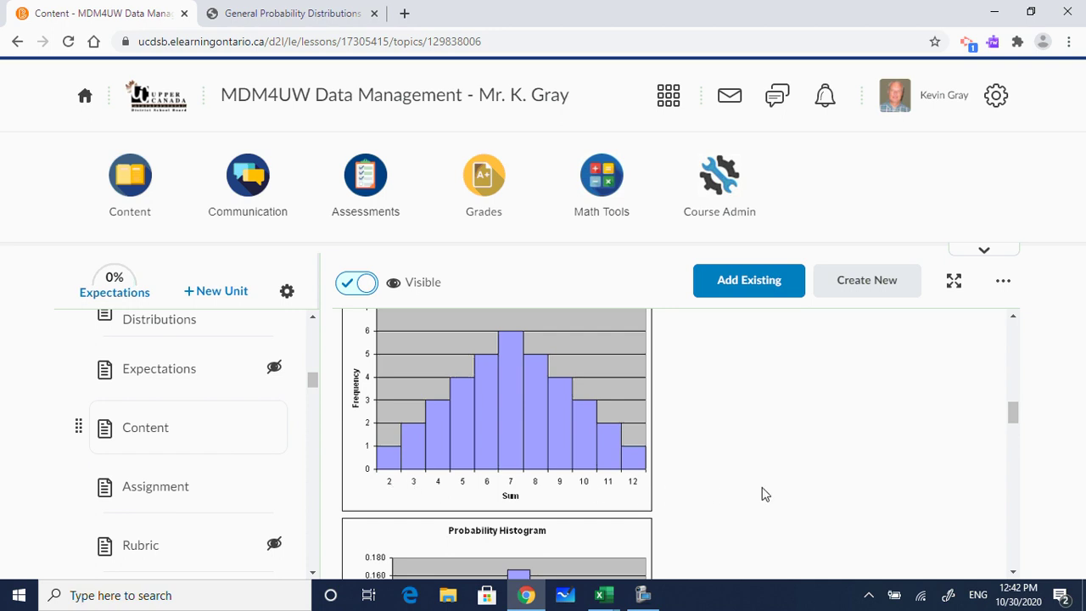
{"action": "scroll", "coordinate": [1014, 414], "scroll_direction": "up", "scroll_amount": 1}
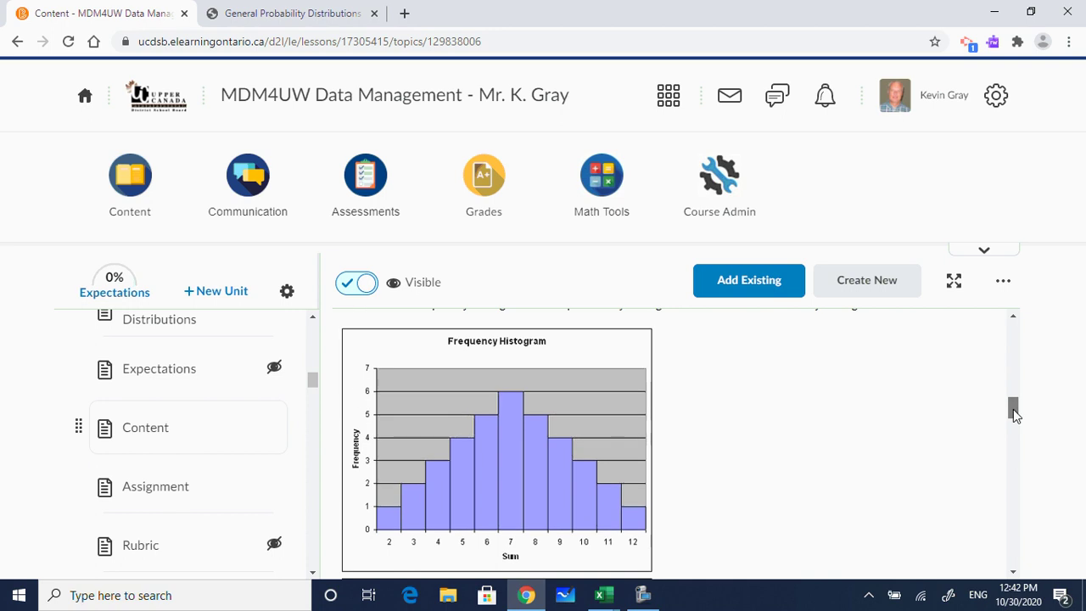
{"action": "scroll", "coordinate": [1014, 414], "scroll_direction": "down", "scroll_amount": 1}
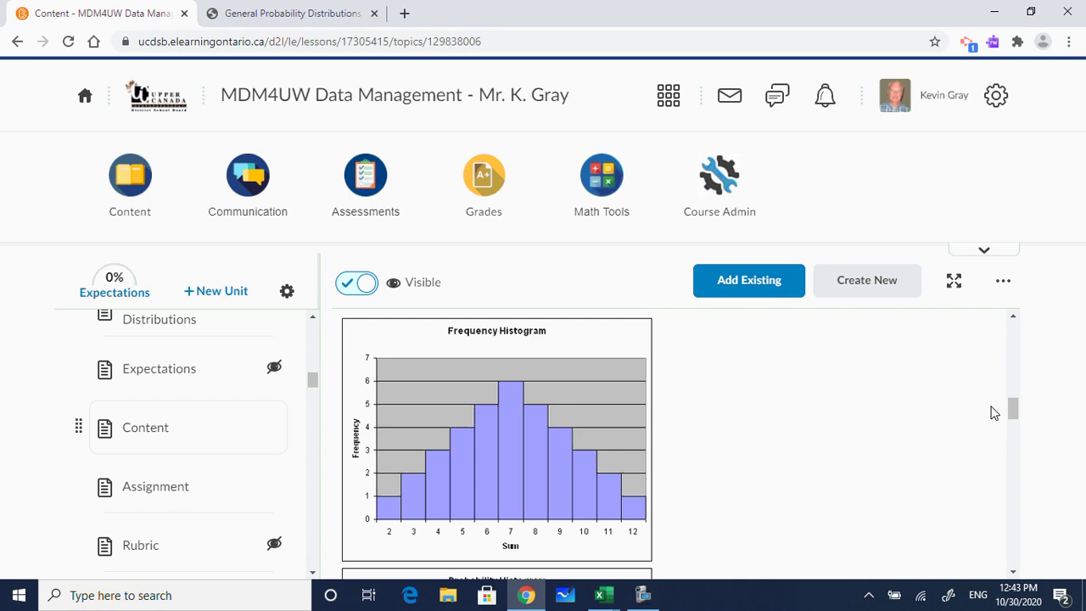
{"action": "mouse_move", "coordinate": [1014, 414]}
{"action": "left_mouse_down"}
{"action": "mouse_move", "coordinate": [1019, 434]}
{"action": "mouse_move", "coordinate": [1015, 422]}
{"action": "left_mouse_up"}
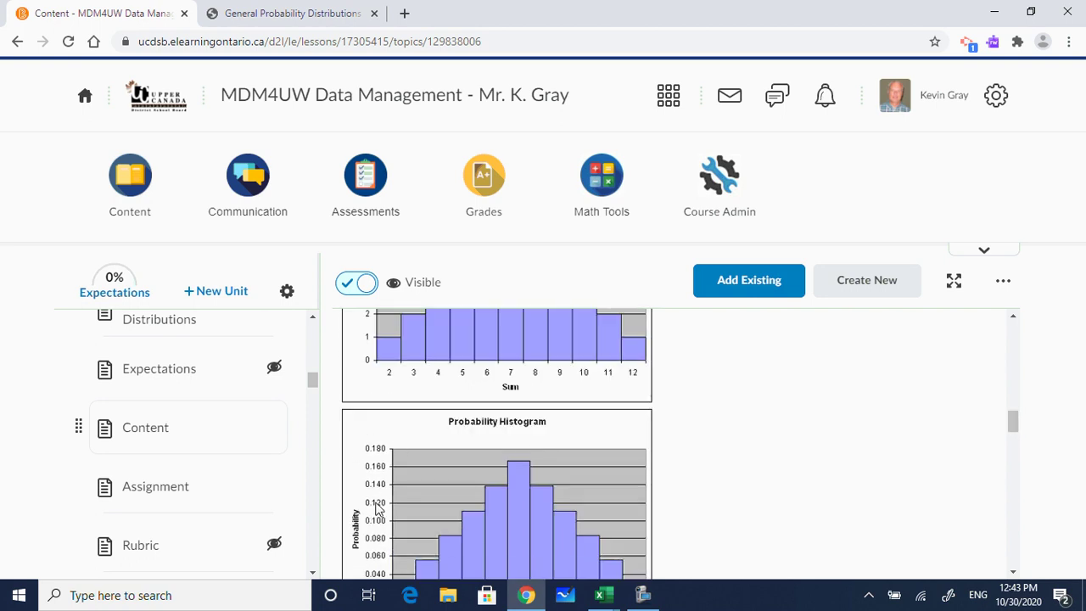
{"action": "scroll", "coordinate": [1012, 416], "scroll_direction": "up", "scroll_amount": 1}
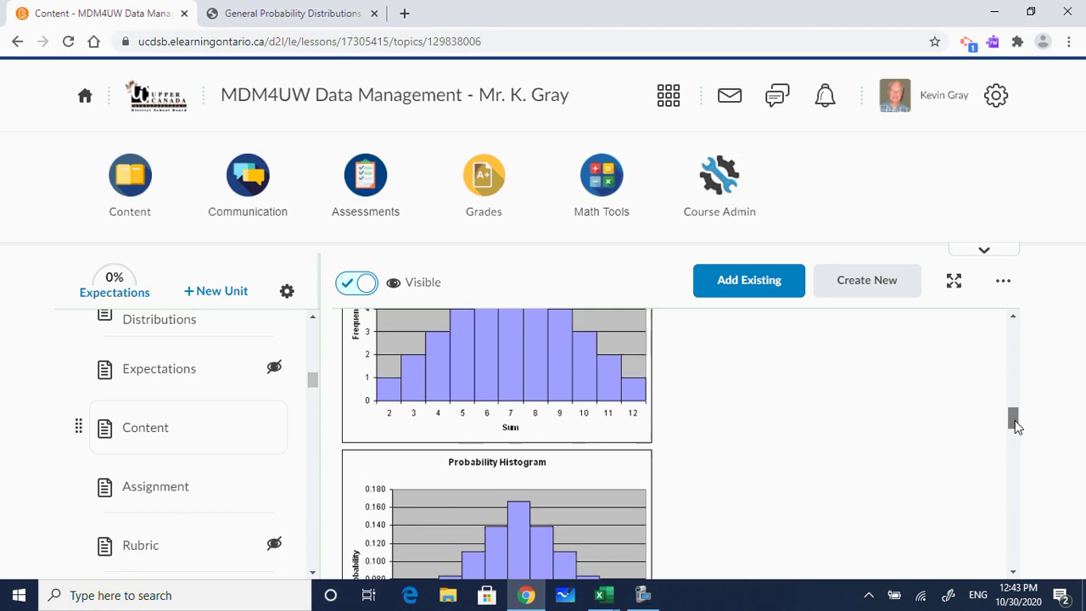
{"action": "mouse_move", "coordinate": [1015, 429]}
{"action": "left_mouse_down"}
{"action": "mouse_move", "coordinate": [1011, 417]}
{"action": "mouse_move", "coordinate": [1009, 432]}
{"action": "left_mouse_up"}
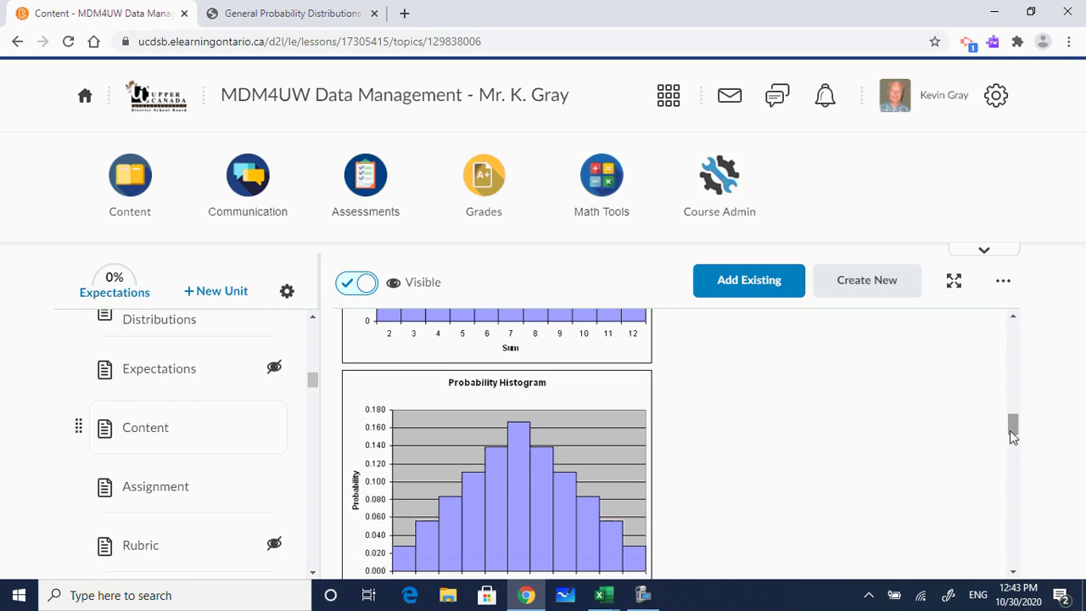
{"action": "left_click_drag", "start_coordinate": [1013, 431], "coordinate": [1018, 473]}
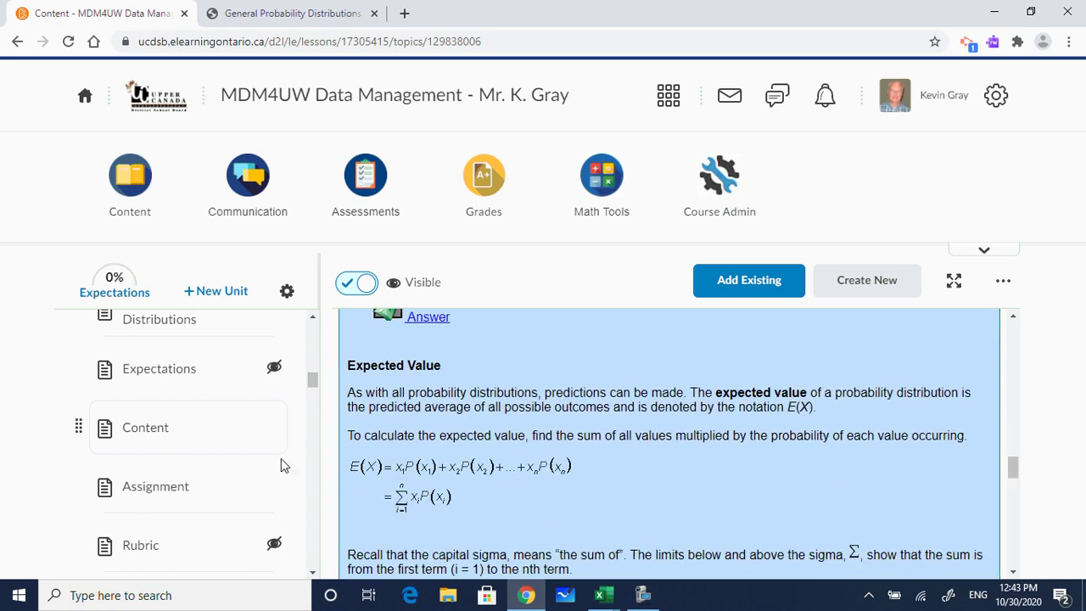
Open the activity's Assignment page and read the practice question instructions
{"action": "left_click", "coordinate": [169, 486]}
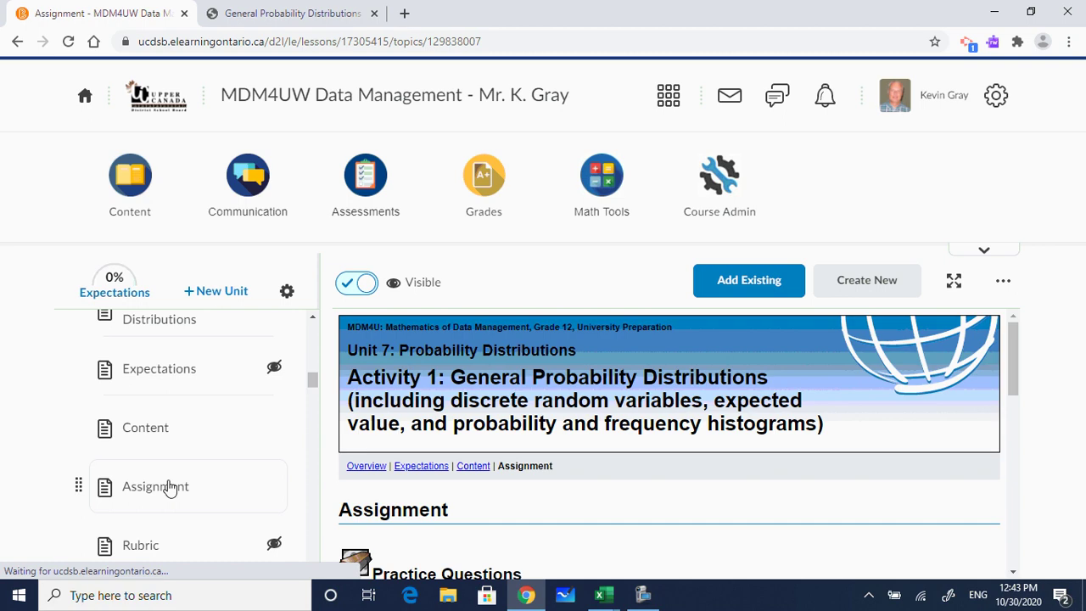
{"action": "left_click_drag", "start_coordinate": [1016, 364], "coordinate": [1012, 405]}
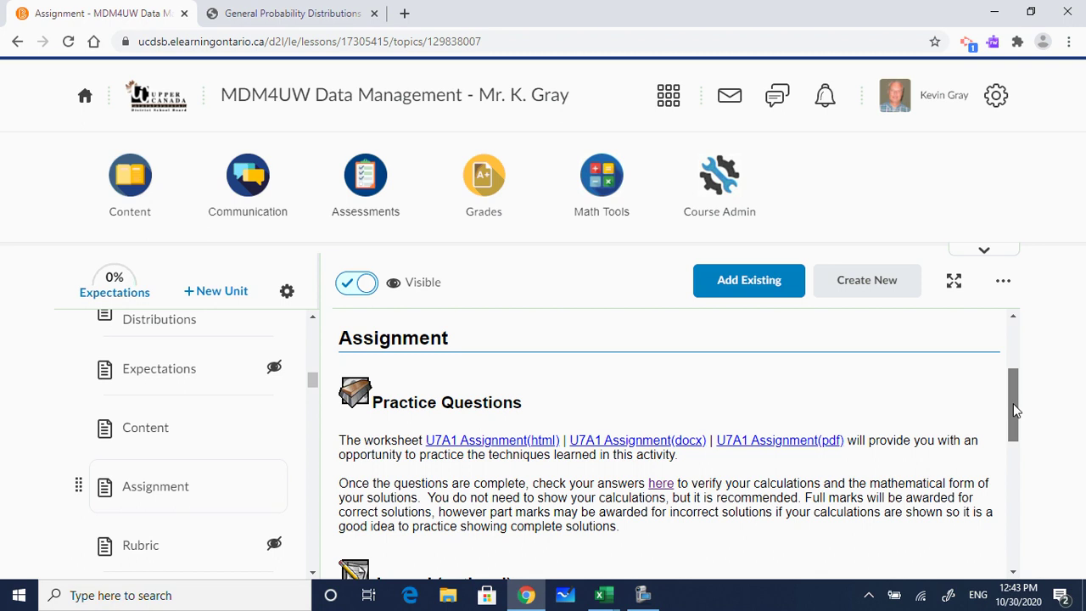
{"action": "left_click_drag", "start_coordinate": [1015, 410], "coordinate": [1015, 411]}
Review the General Probability Distributions solutions through question 4's three-dice frequency table and histogram
{"action": "left_click", "coordinate": [322, 21]}
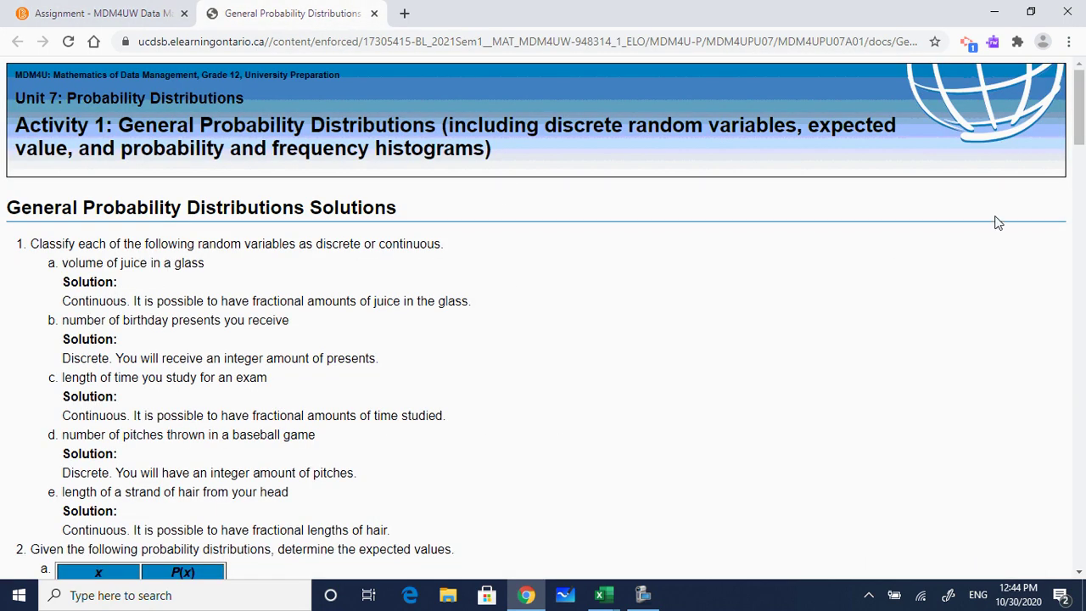
{"action": "left_click", "coordinate": [1078, 168]}
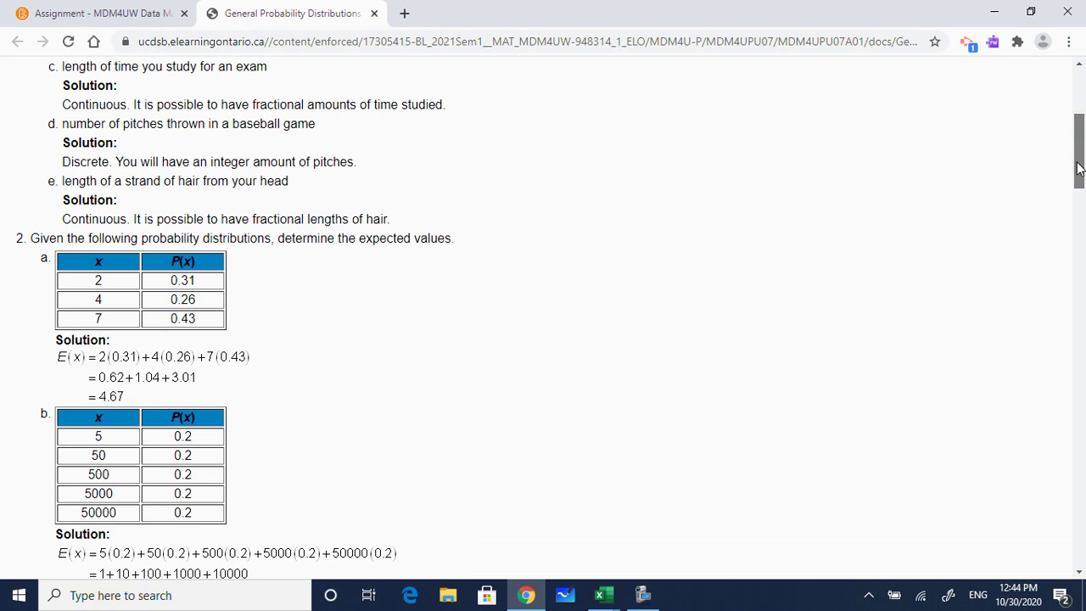
{"action": "left_click_drag", "start_coordinate": [1078, 168], "coordinate": [1083, 284]}
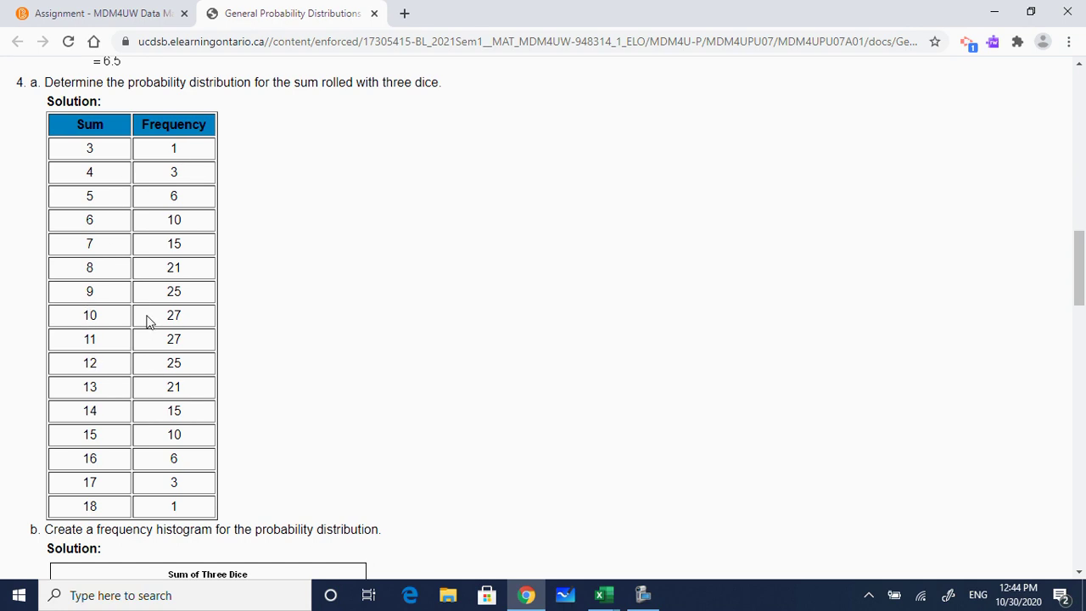
{"action": "left_click_drag", "start_coordinate": [155, 295], "coordinate": [180, 505]}
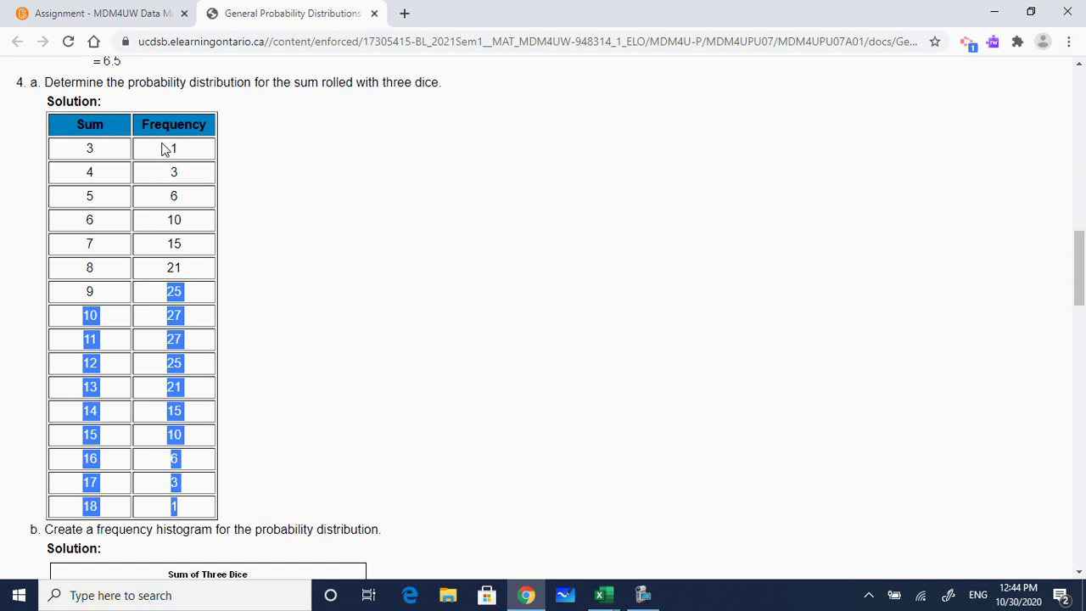
{"action": "left_click", "coordinate": [97, 503]}
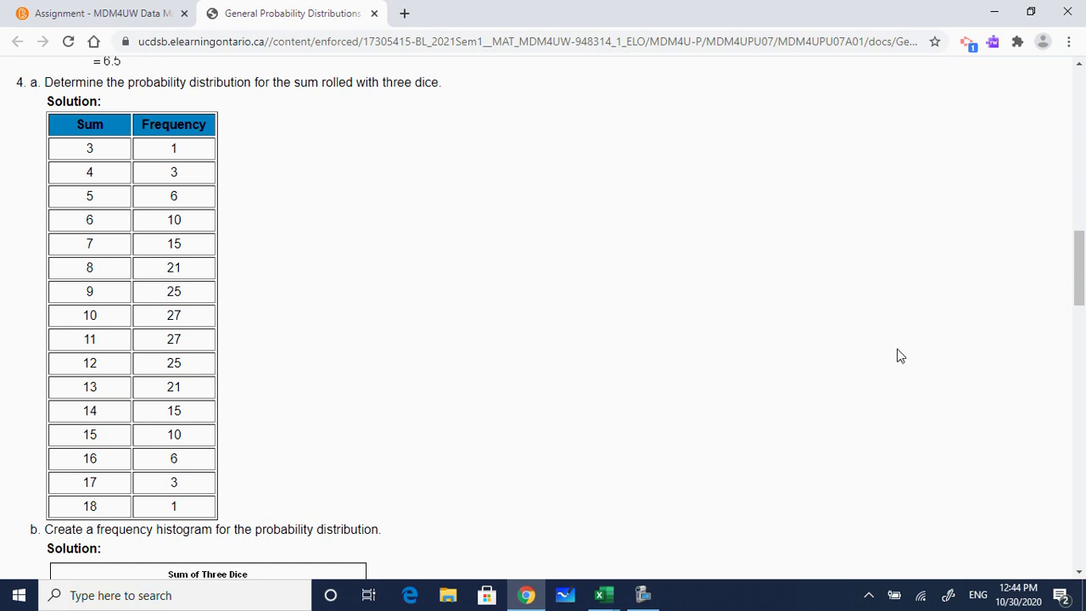
{"action": "left_click_drag", "start_coordinate": [1079, 273], "coordinate": [1080, 327]}
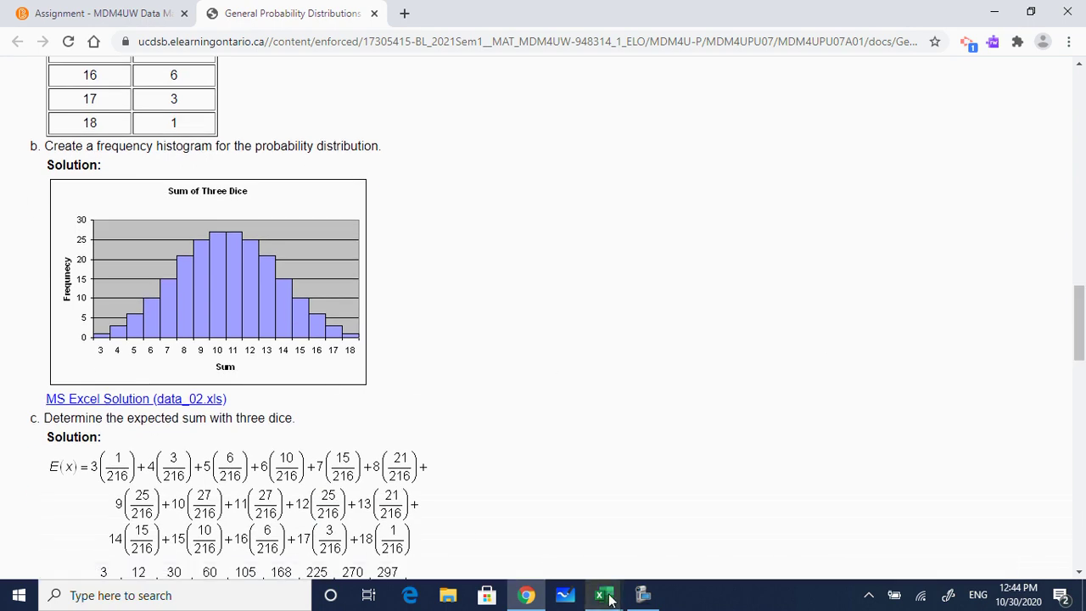
Switch to Excel and bring up the workbook "Q4b Sum of Three Dice histogram.xlsx"
{"action": "mouse_move", "coordinate": [609, 598]}
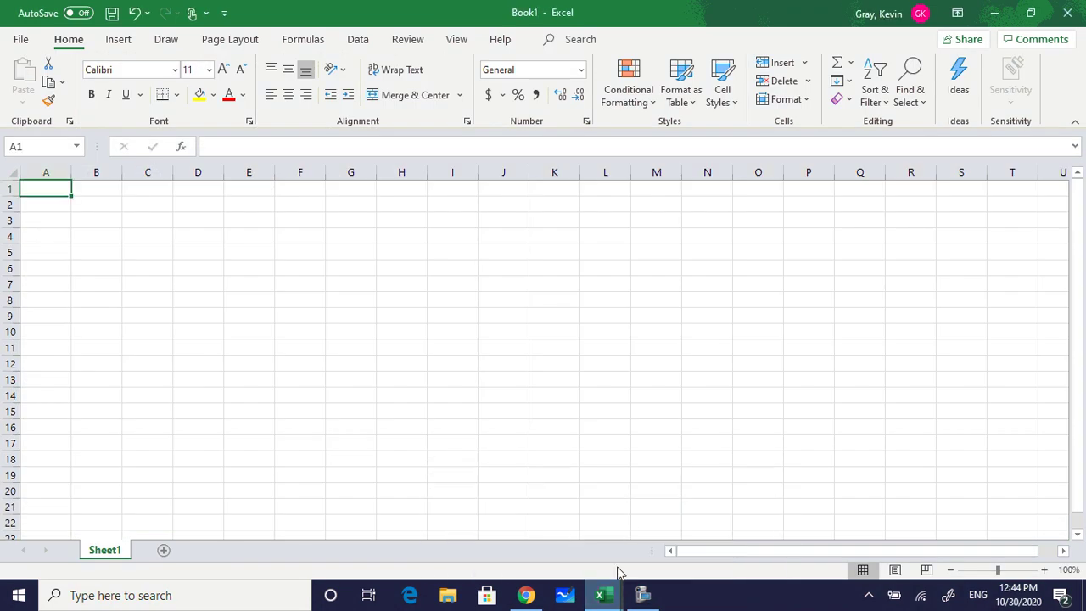
{"action": "mouse_move", "coordinate": [604, 594]}
{"action": "left_click", "coordinate": [650, 558]}
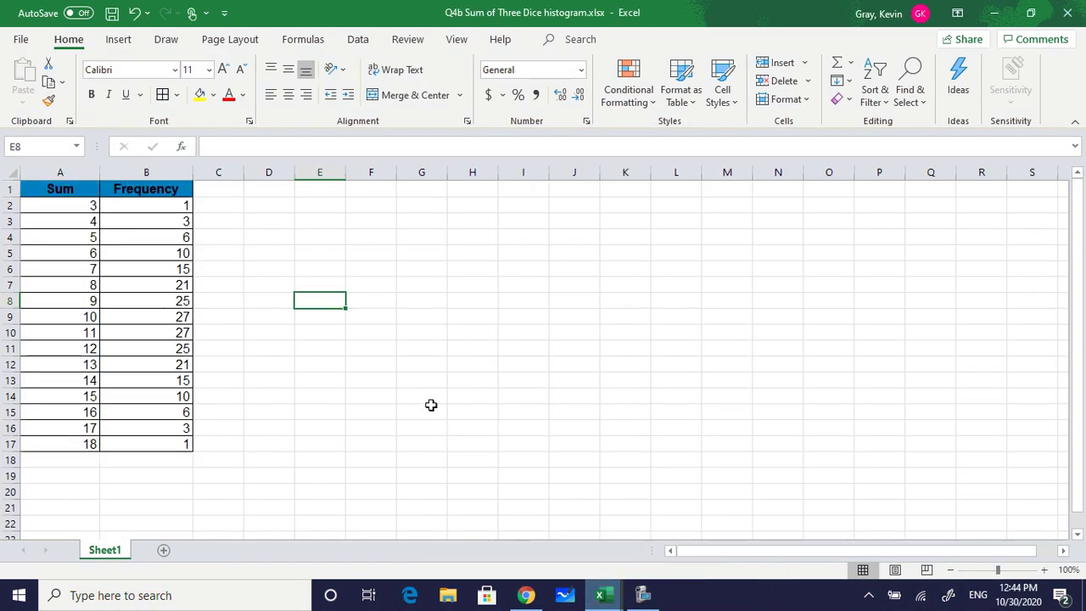
{"action": "mouse_move", "coordinate": [1073, 263]}
{"action": "left_mouse_down"}
{"action": "mouse_move", "coordinate": [1078, 273]}
{"action": "mouse_move", "coordinate": [1075, 252]}
{"action": "left_mouse_up"}
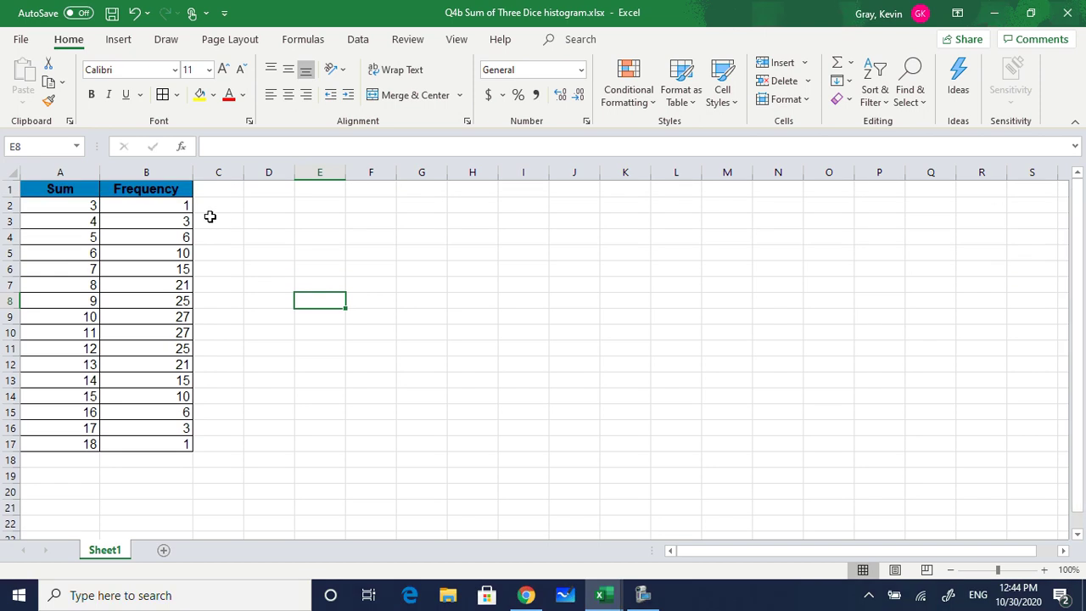
Add the heading "Probability" in cell C1 and widen columns C and D
{"action": "left_click", "coordinate": [174, 173]}
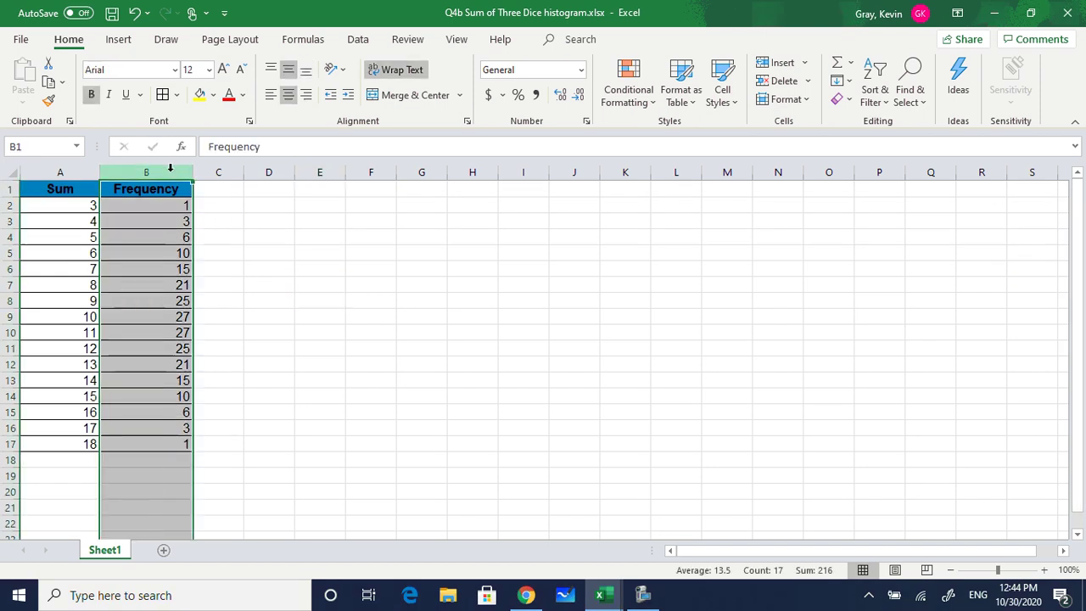
{"action": "left_click", "coordinate": [217, 187]}
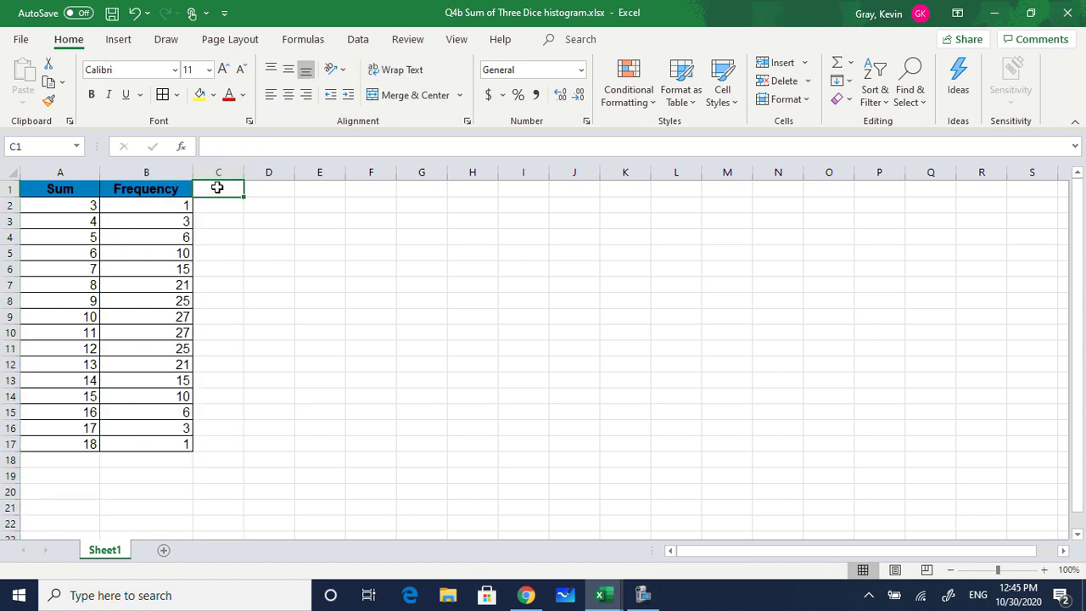
{"action": "type", "text": "Probability"}
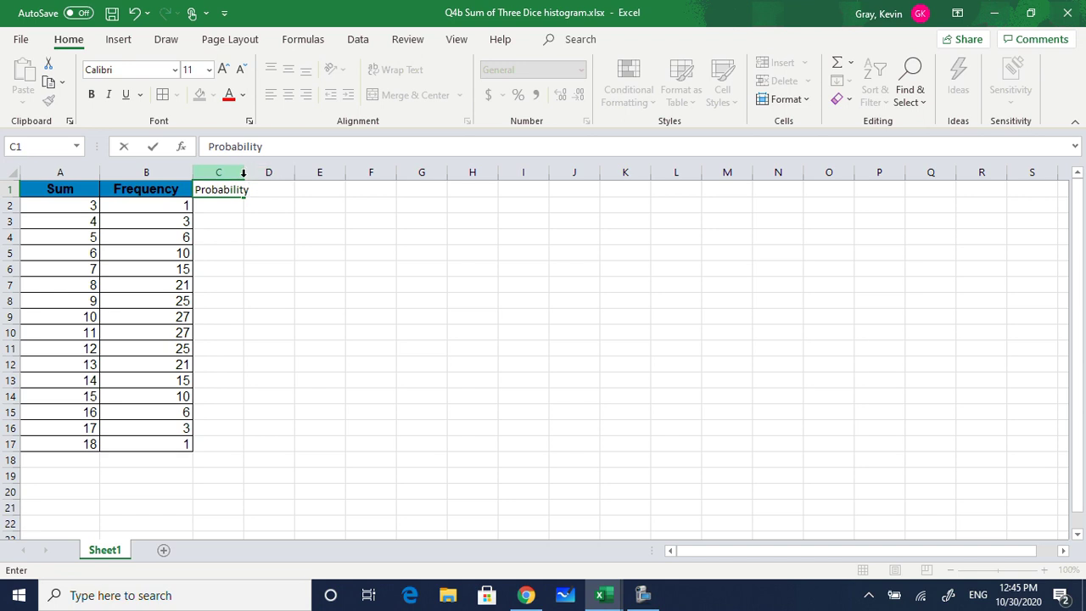
{"action": "left_click_drag", "start_coordinate": [243, 173], "coordinate": [269, 174]}
Check question 4's expected sum solution in Chrome and return to the three-dice workbook in Excel
{"action": "left_click", "coordinate": [526, 595]}
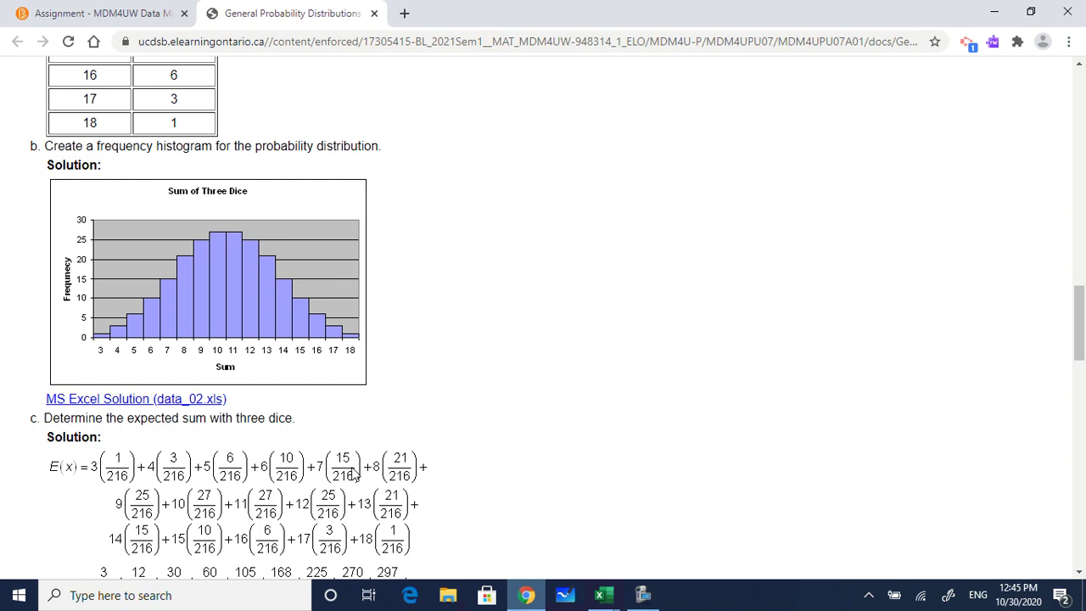
{"action": "mouse_move", "coordinate": [602, 594]}
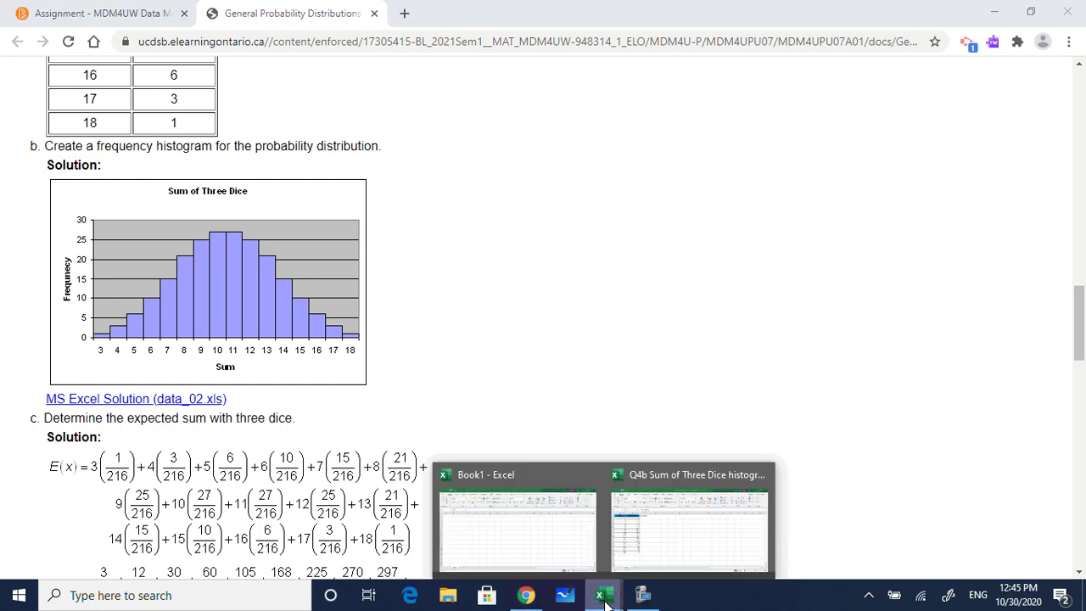
{"action": "left_click", "coordinate": [645, 551]}
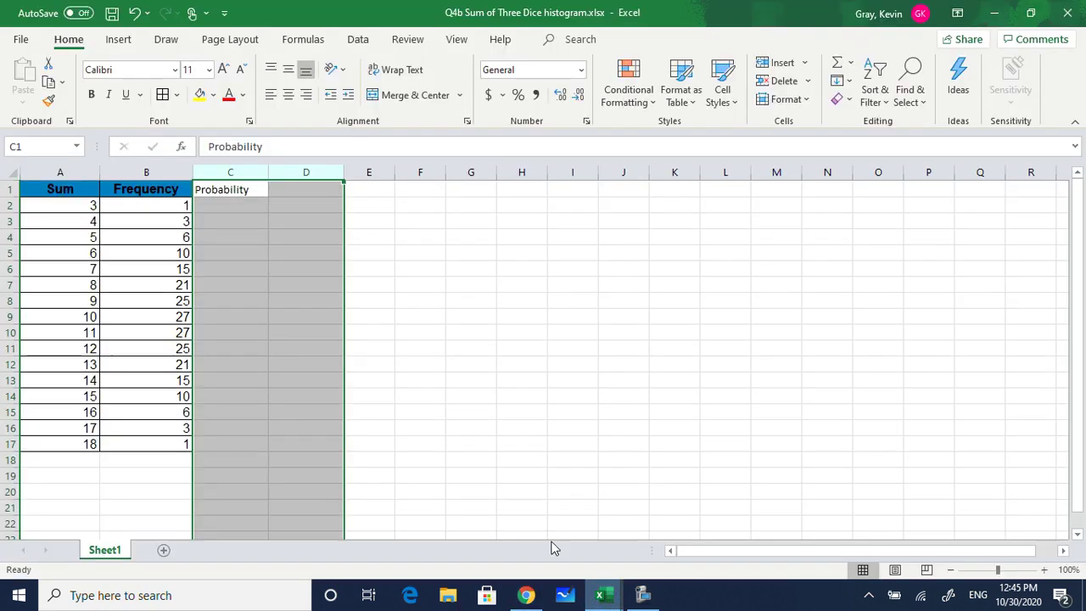
Insert a 2-D clustered column chart from the dice table and position it beside the data
{"action": "left_click", "coordinate": [123, 209]}
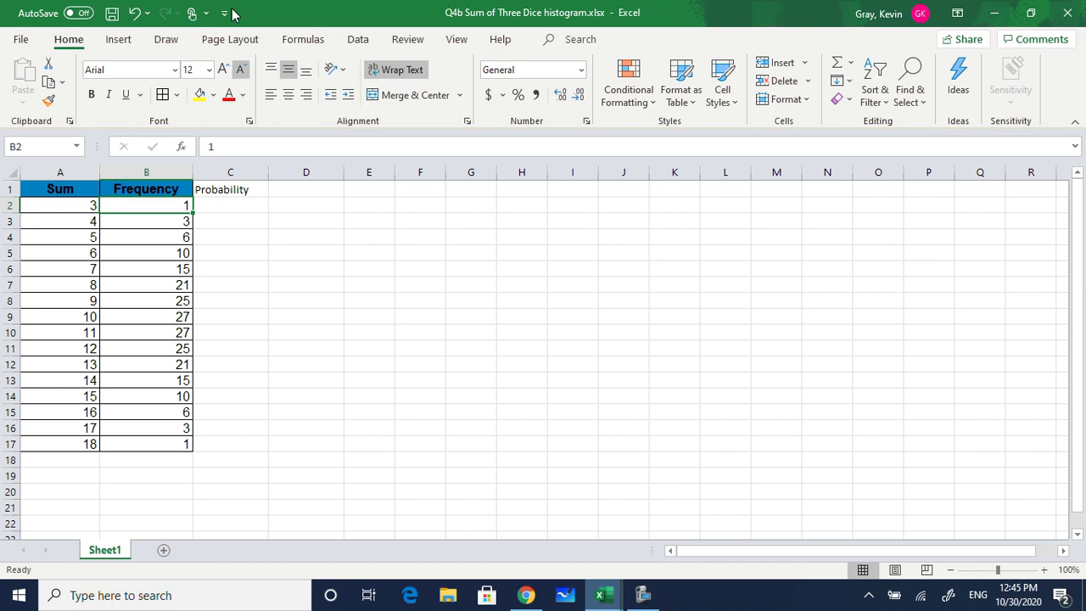
{"action": "left_click", "coordinate": [120, 42]}
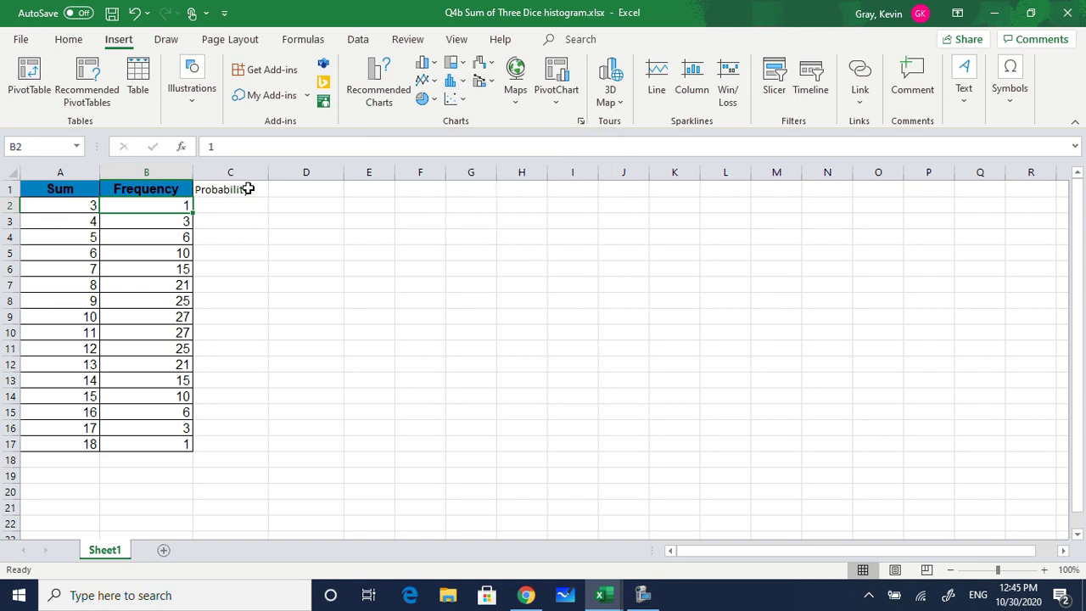
{"action": "left_click", "coordinate": [428, 66]}
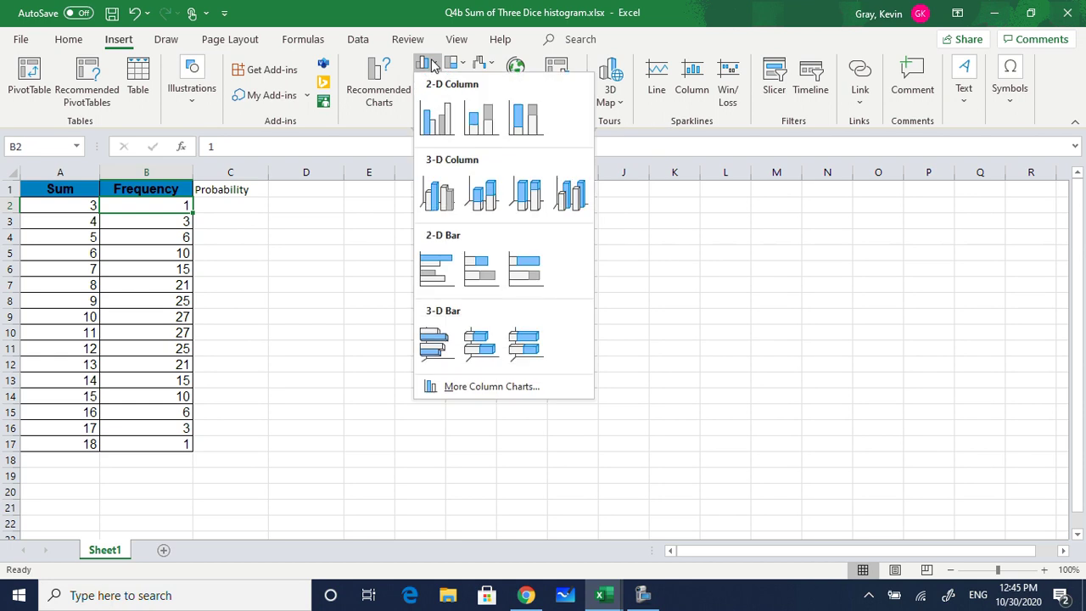
{"action": "left_click", "coordinate": [430, 116]}
{"action": "left_click_drag", "start_coordinate": [484, 267], "coordinate": [514, 256]}
{"action": "left_click", "coordinate": [245, 208]}
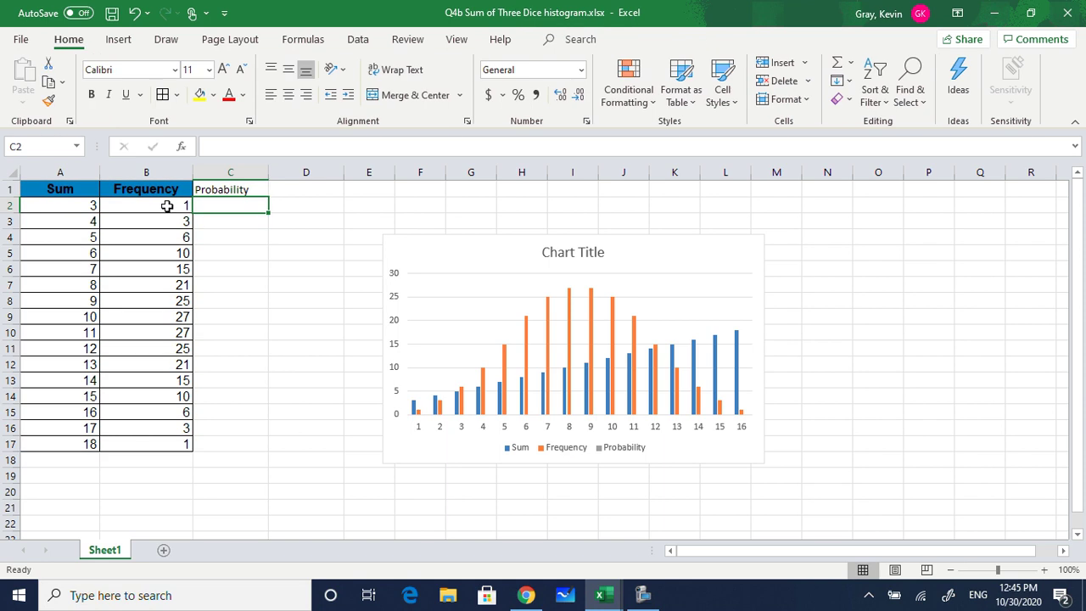
{"action": "left_click_drag", "start_coordinate": [56, 206], "coordinate": [146, 439]}
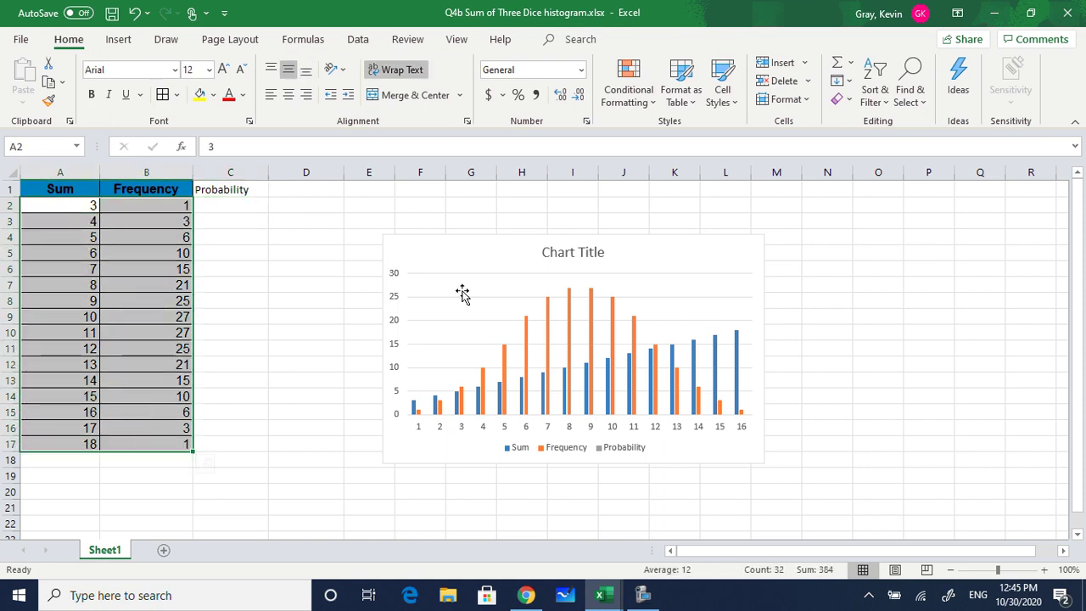
{"action": "left_click", "coordinate": [563, 258]}
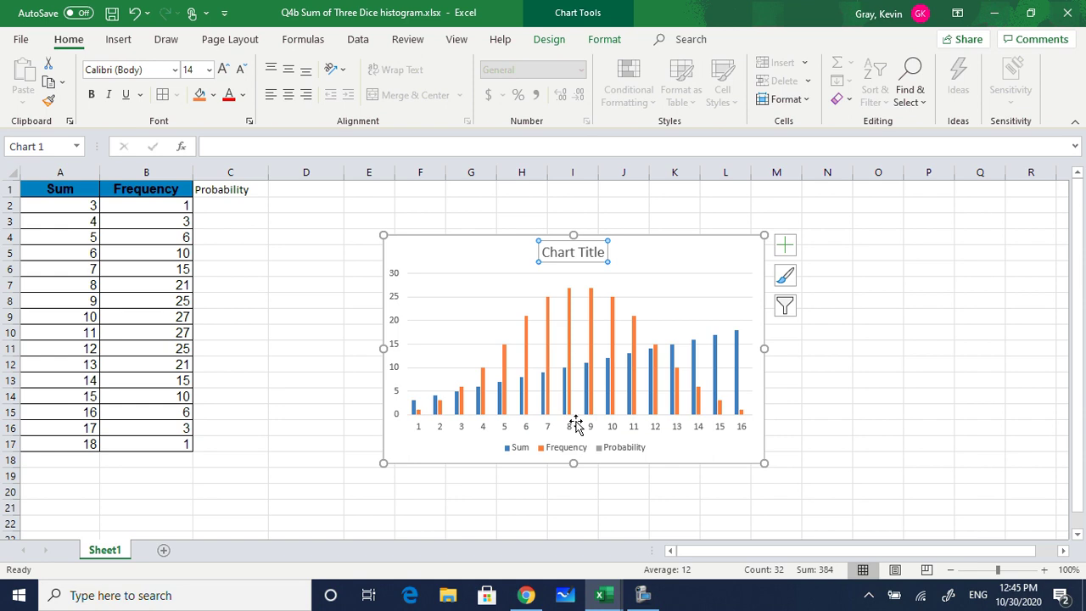
{"action": "left_click", "coordinate": [575, 454]}
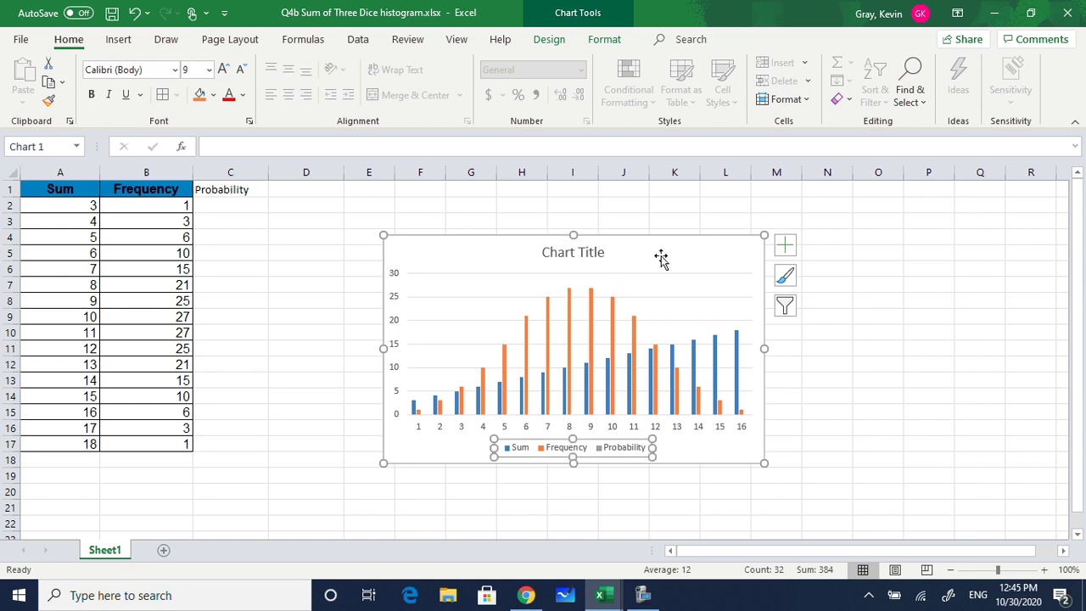
{"action": "left_click", "coordinate": [628, 237]}
{"action": "left_click", "coordinate": [620, 209]}
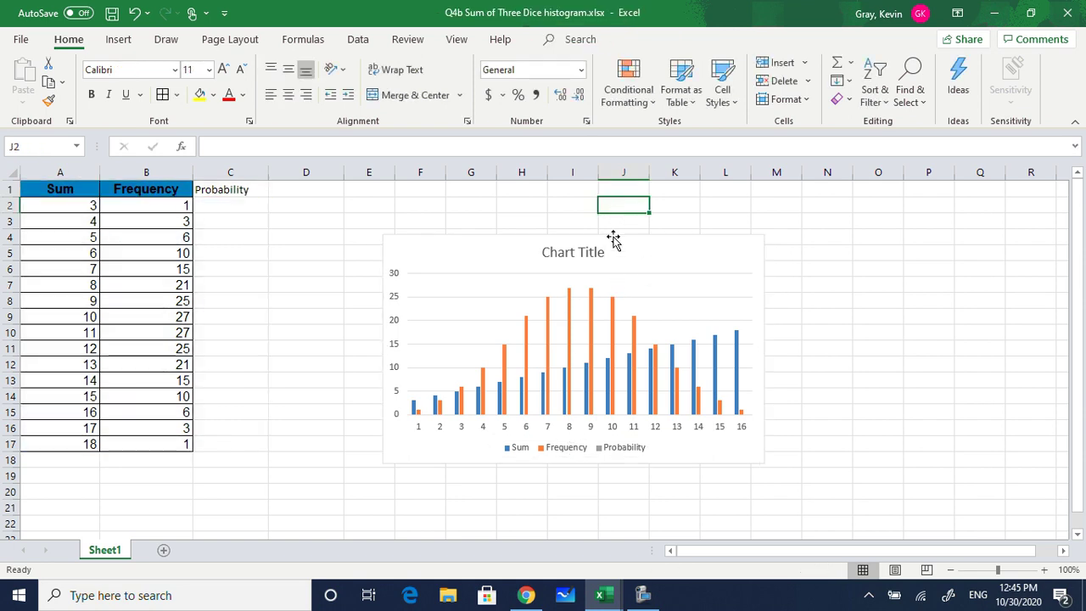
Open the chart's data source settings and remove the Sum, Frequency and Probability series
{"action": "left_click", "coordinate": [654, 263]}
{"action": "right_click", "coordinate": [654, 263]}
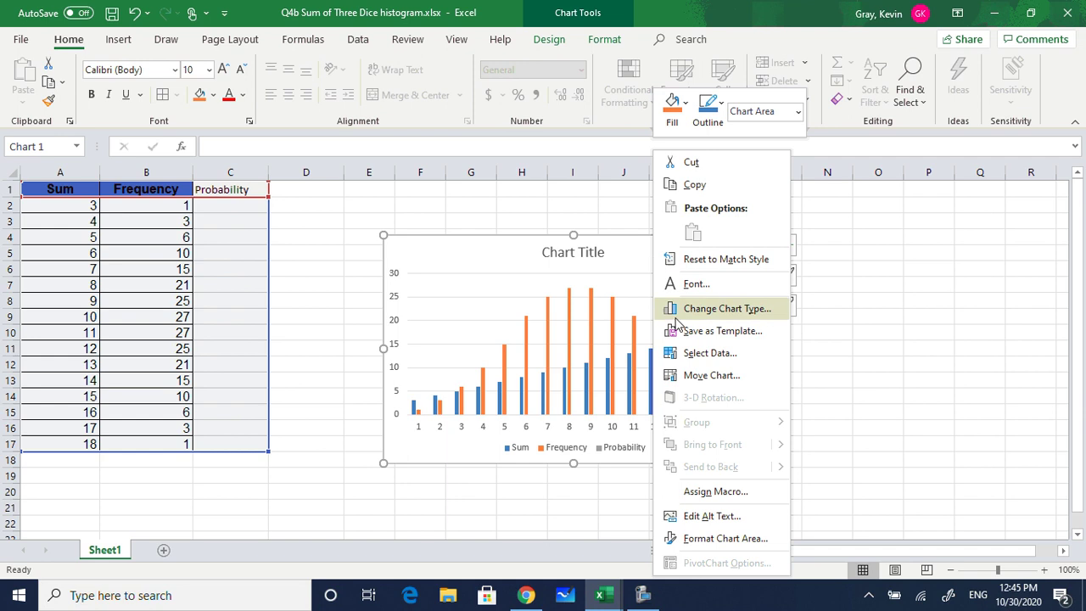
{"action": "left_click", "coordinate": [698, 358]}
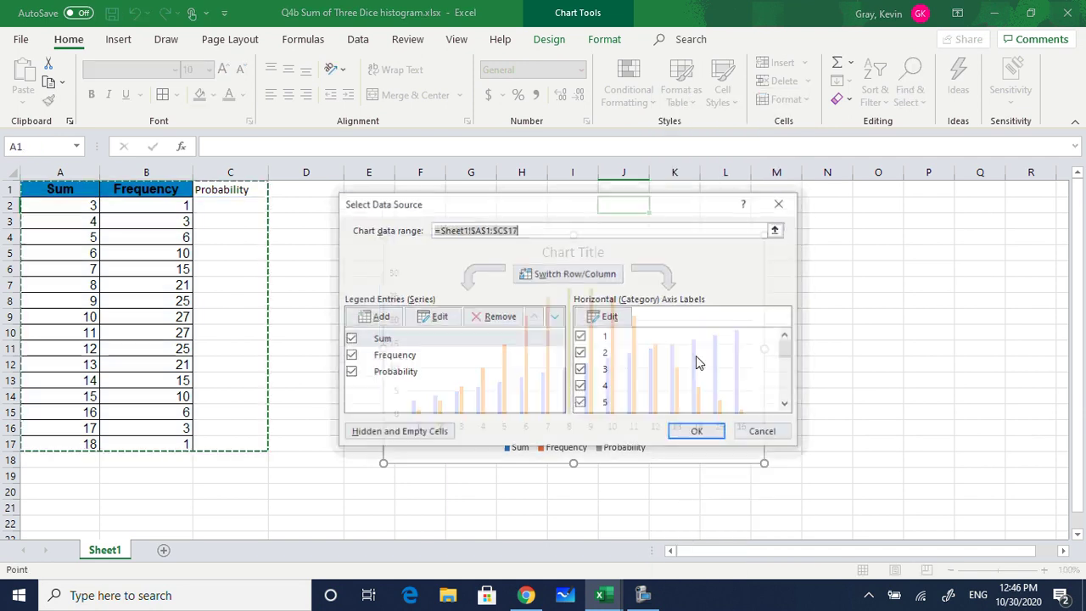
{"action": "left_click", "coordinate": [391, 341]}
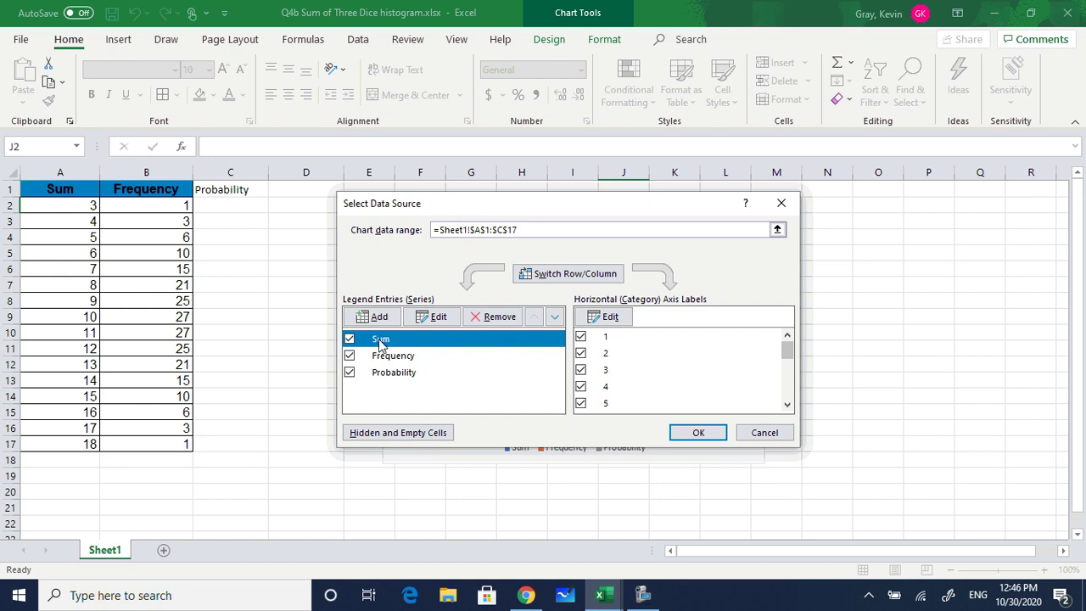
{"action": "left_click", "coordinate": [490, 318]}
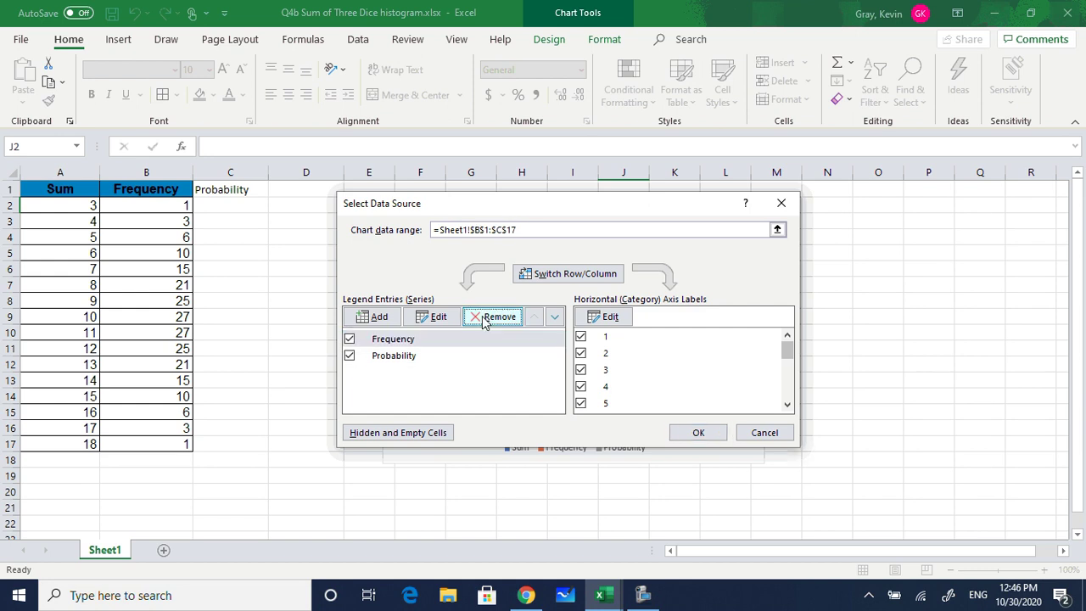
{"action": "left_click", "coordinate": [490, 318]}
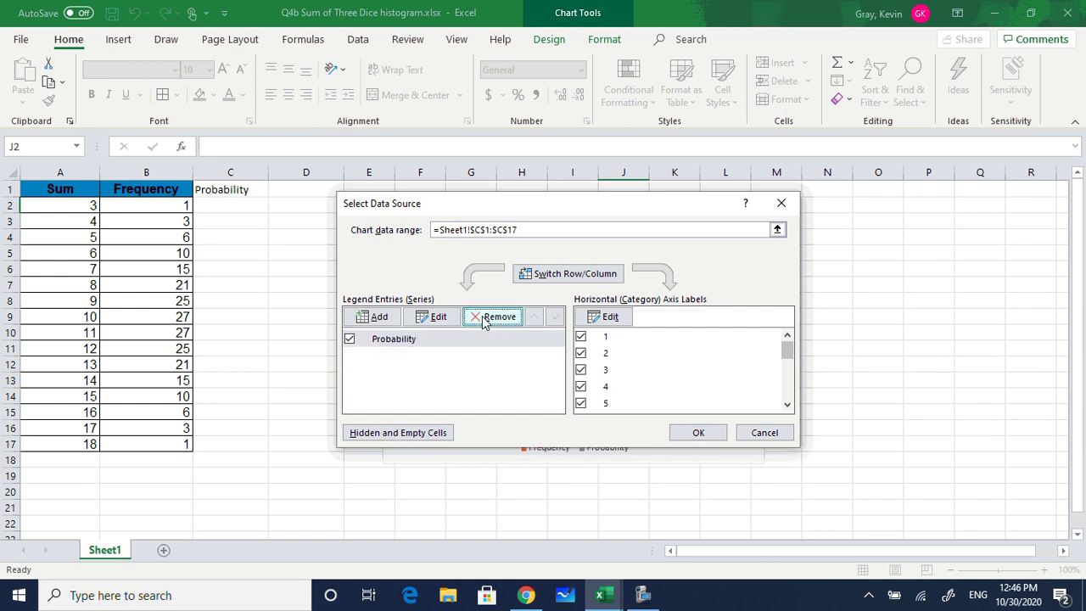
{"action": "left_click", "coordinate": [483, 320]}
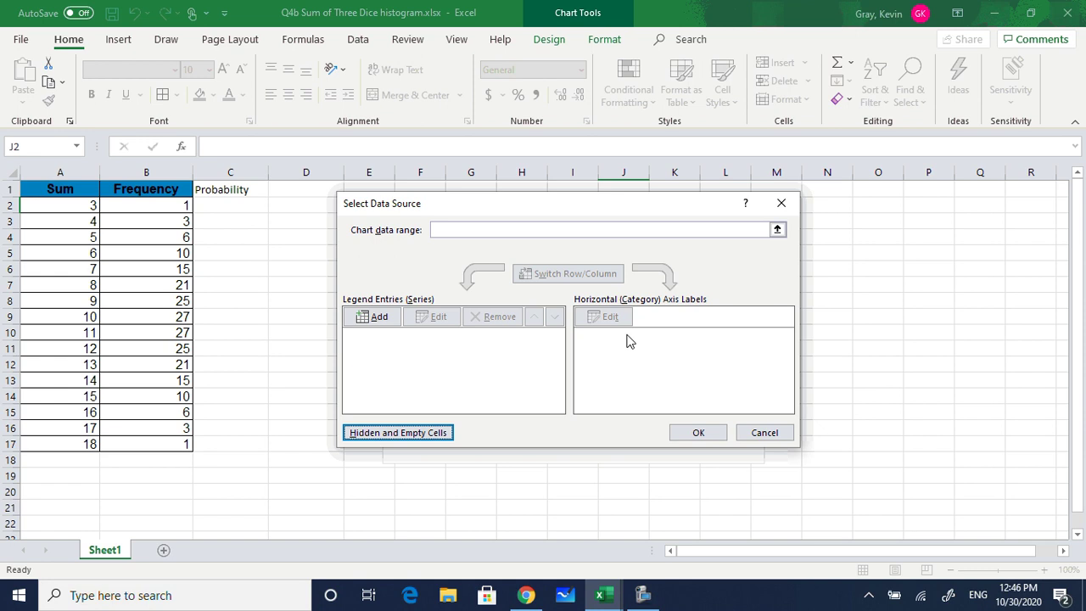
Set the emptied chart's data range to the frequency values in B2:B17 and apply it
{"action": "left_click", "coordinate": [541, 230]}
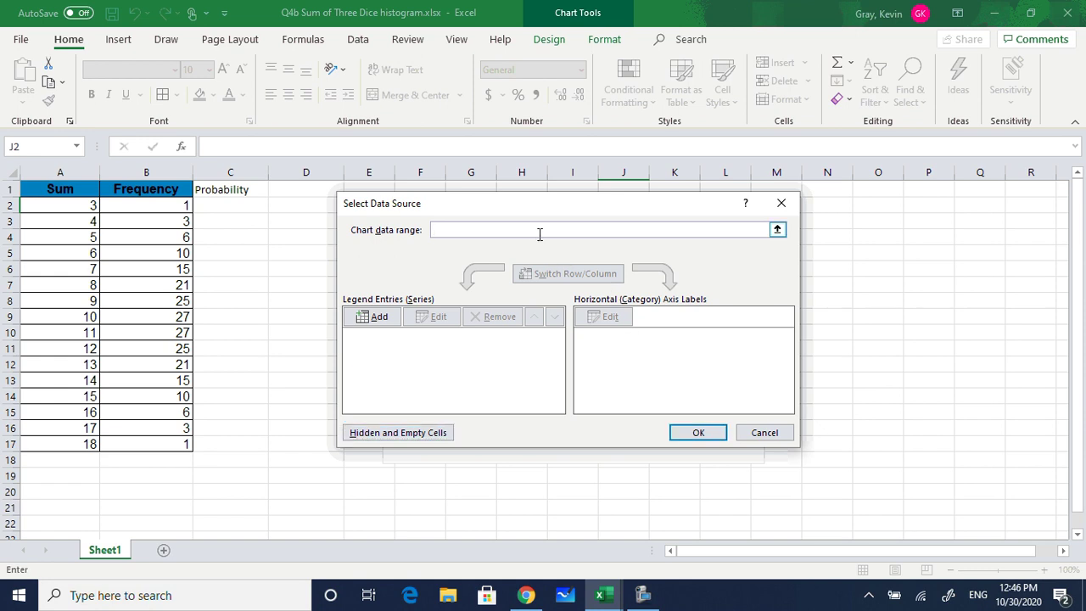
{"action": "left_click", "coordinate": [776, 229]}
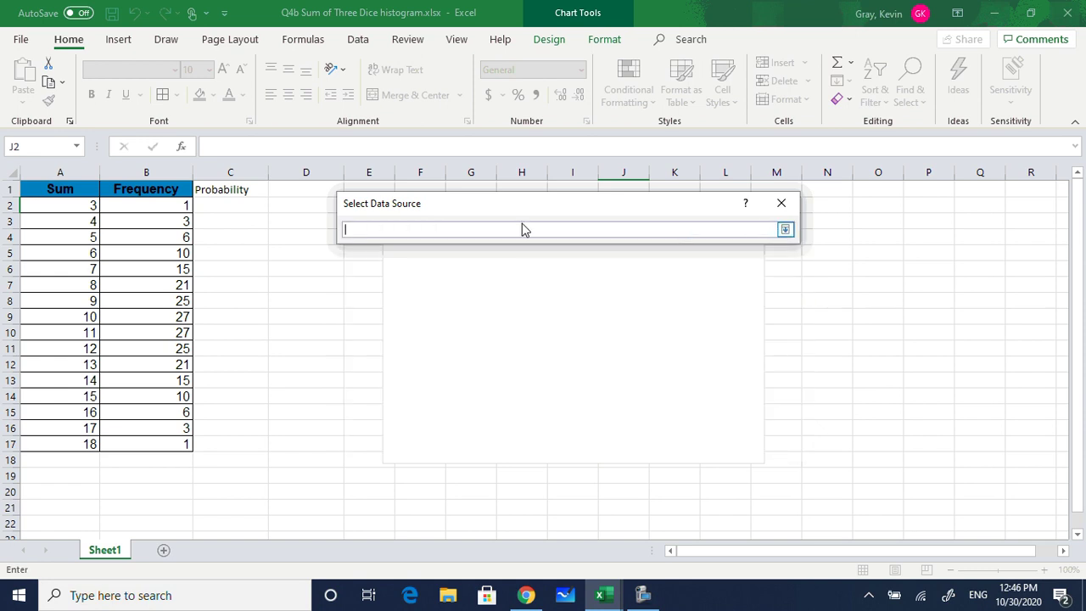
{"action": "left_click_drag", "start_coordinate": [155, 210], "coordinate": [175, 442]}
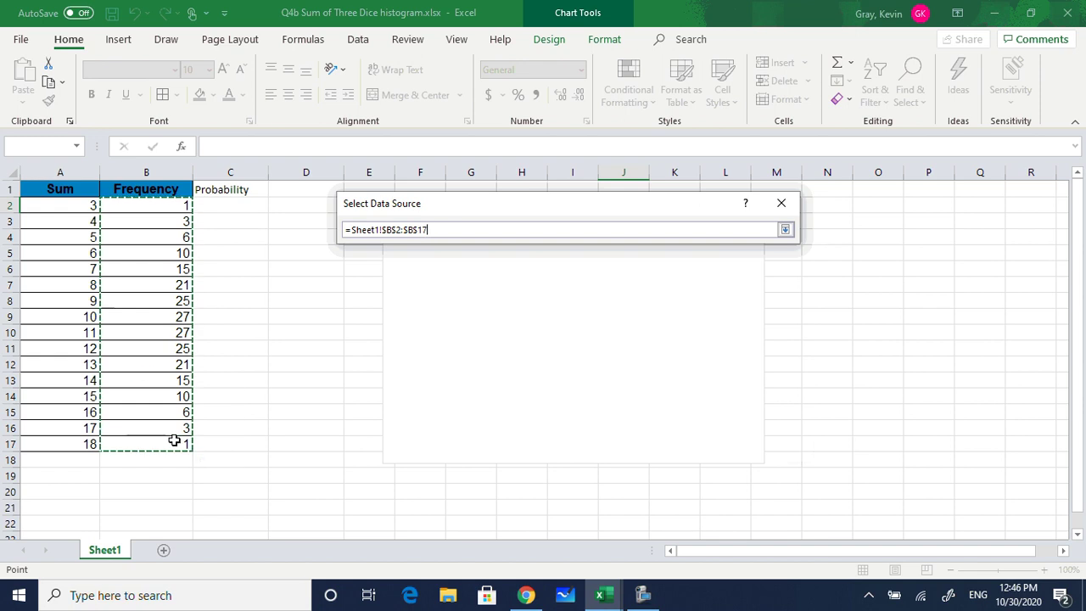
{"action": "left_click", "coordinate": [785, 231]}
{"action": "left_click", "coordinate": [695, 430]}
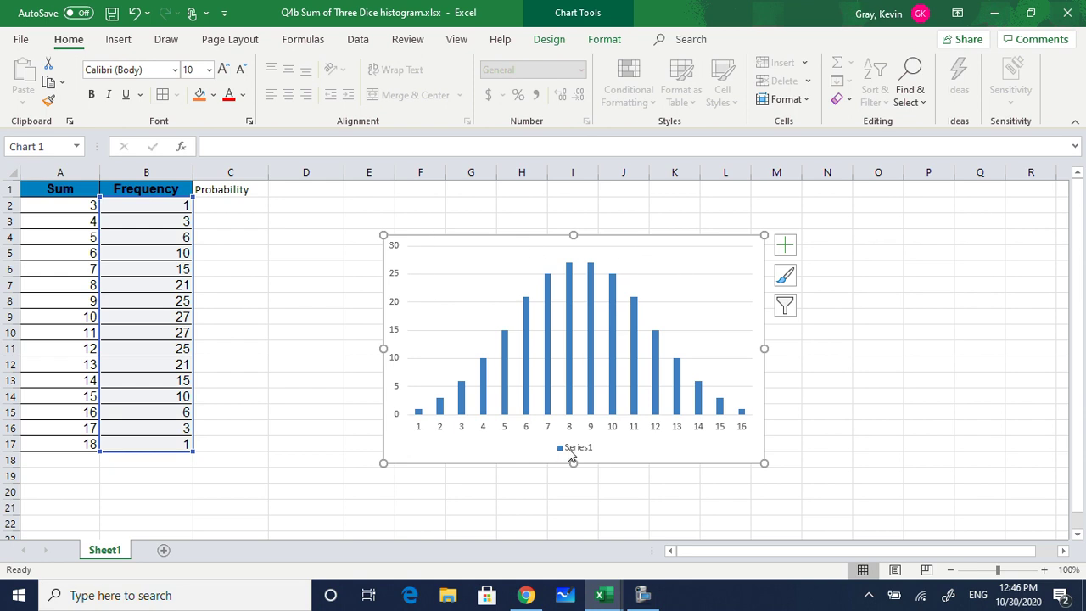
Undo the chart's data source changes, redo its move beside the table, and deselect it
{"action": "left_click", "coordinate": [133, 14]}
{"action": "left_click", "coordinate": [133, 14]}
{"action": "left_click", "coordinate": [133, 14]}
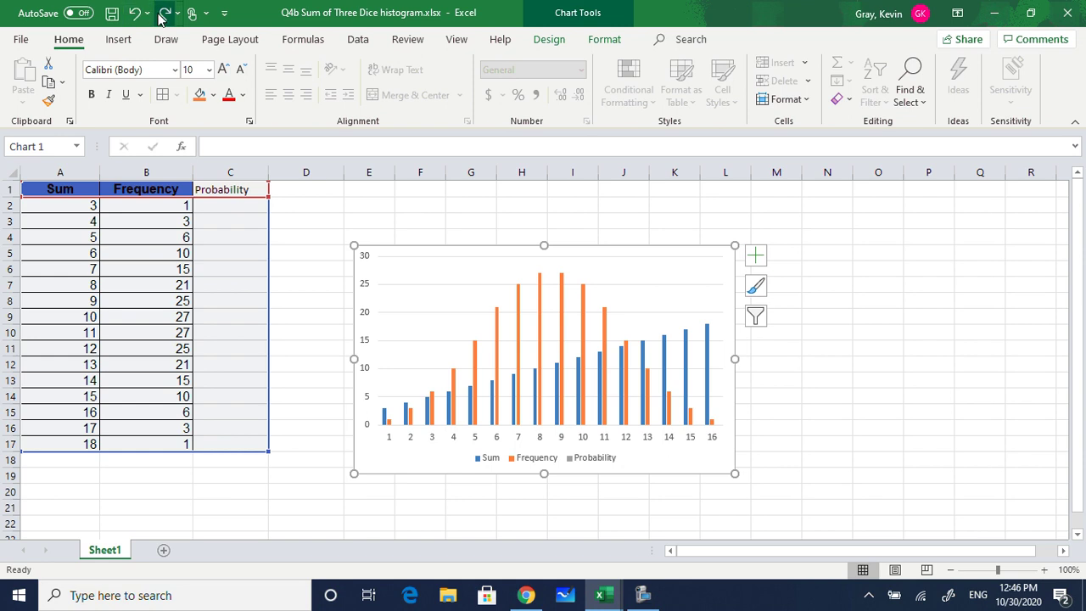
{"action": "left_click", "coordinate": [161, 17]}
{"action": "left_click", "coordinate": [319, 236]}
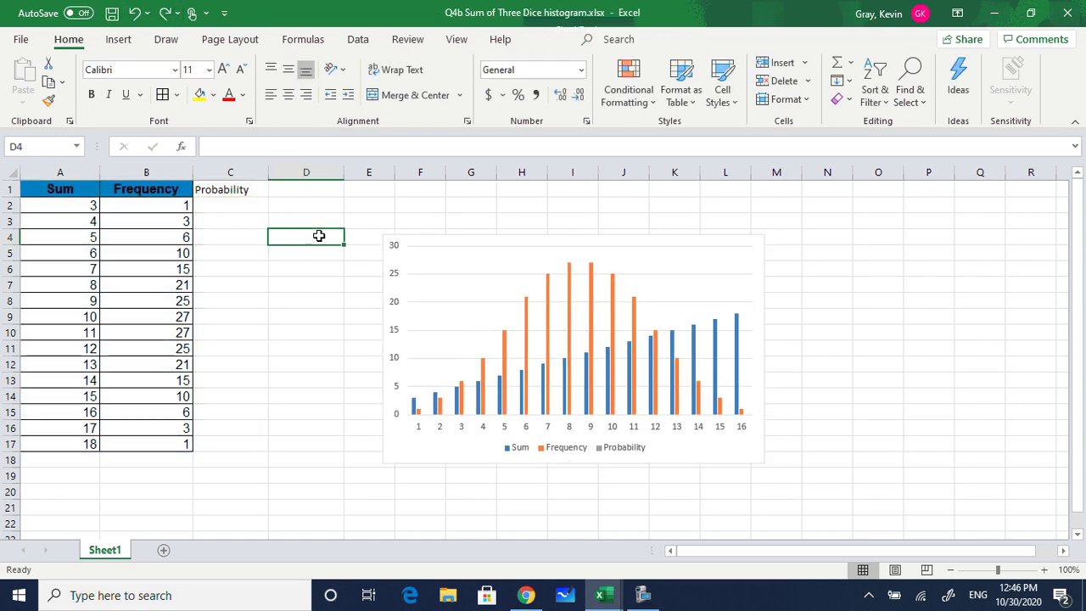
{"action": "left_click", "coordinate": [549, 415]}
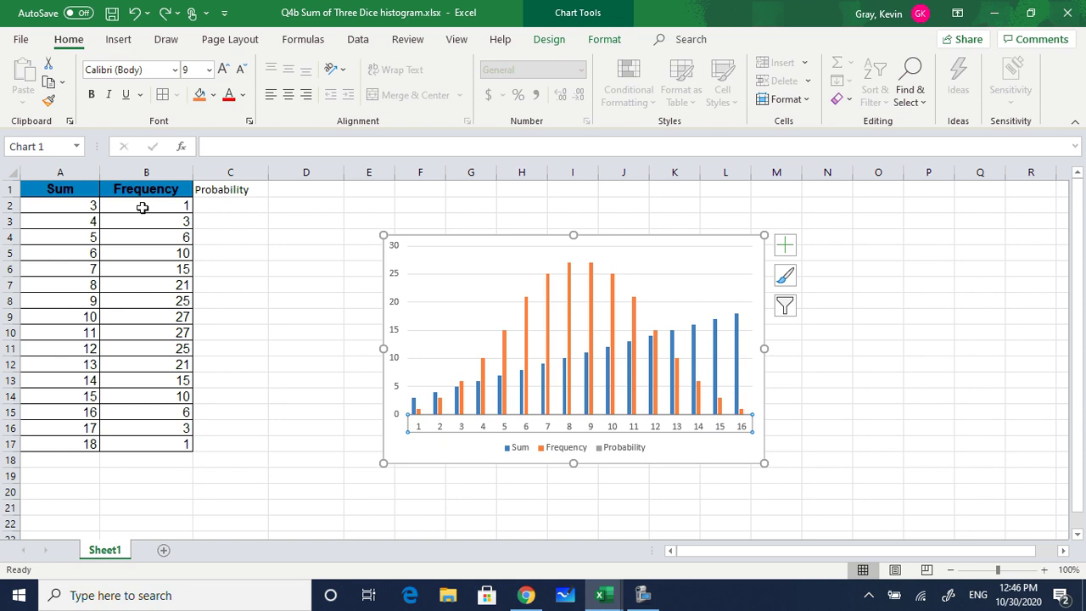
{"action": "right_click", "coordinate": [672, 258]}
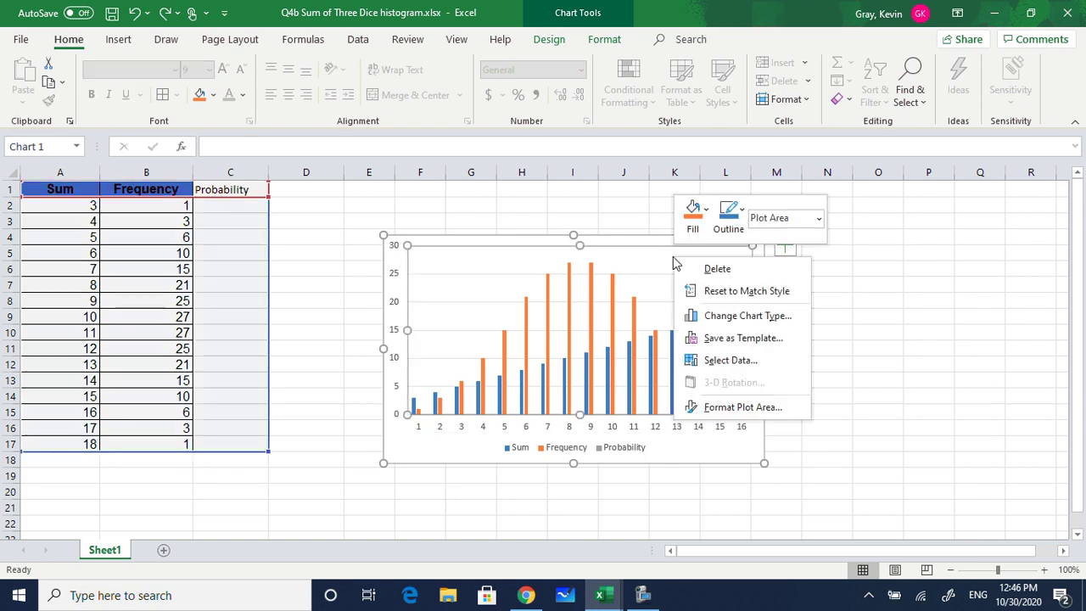
{"action": "left_click", "coordinate": [731, 360]}
{"action": "left_click", "coordinate": [372, 340]}
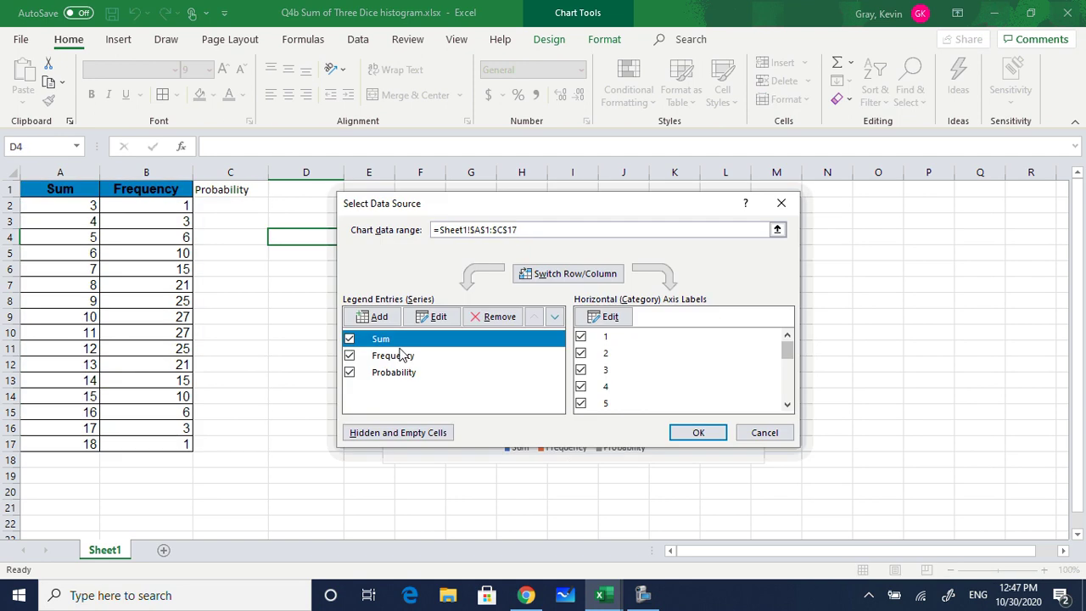
{"action": "left_click", "coordinate": [697, 432]}
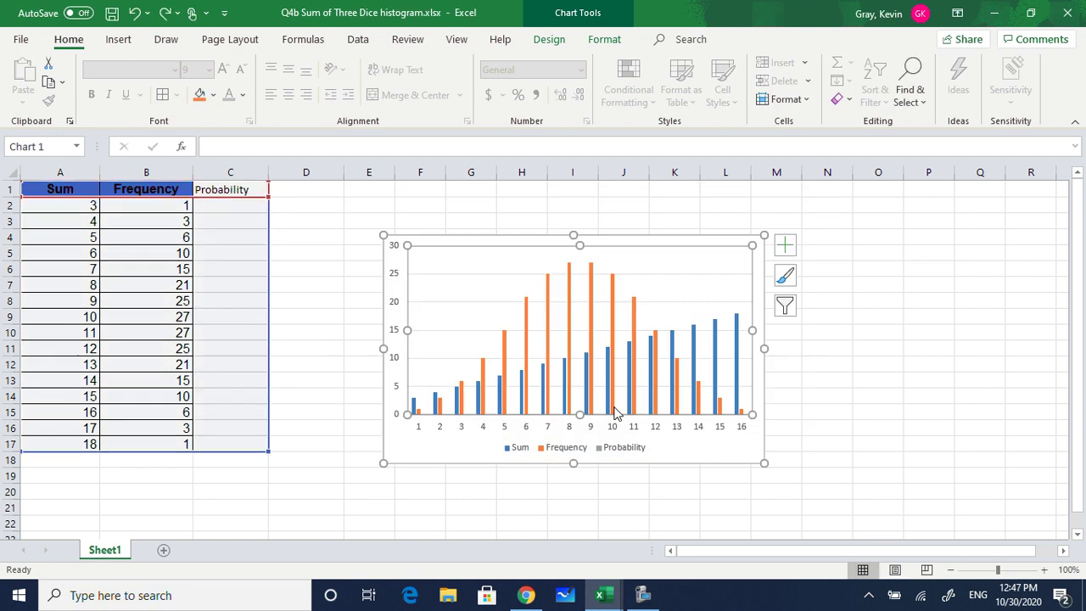
Remove the Frequency, Sum and Probability series from the column chart's data source
{"action": "right_click", "coordinate": [463, 271]}
{"action": "left_click", "coordinate": [509, 371]}
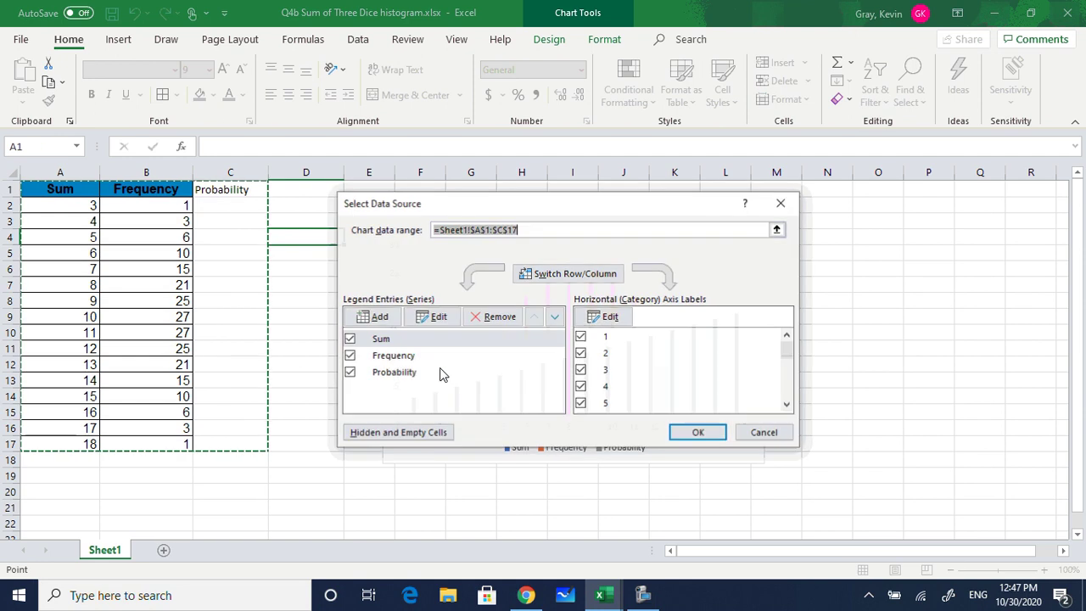
{"action": "left_click", "coordinate": [405, 360]}
{"action": "left_click", "coordinate": [508, 317]}
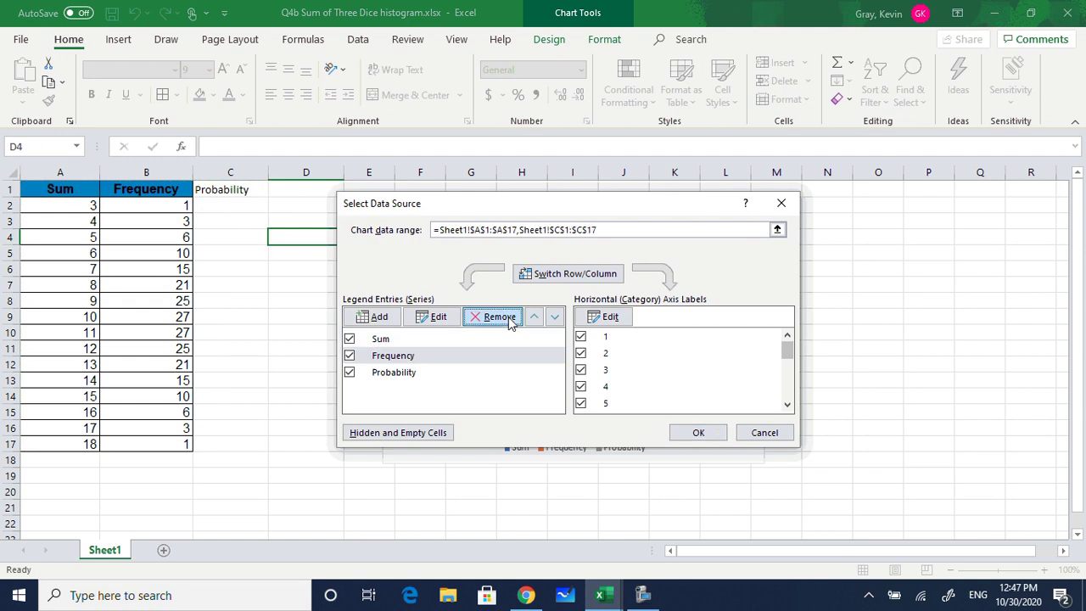
{"action": "left_click", "coordinate": [388, 338]}
{"action": "left_click", "coordinate": [506, 316]}
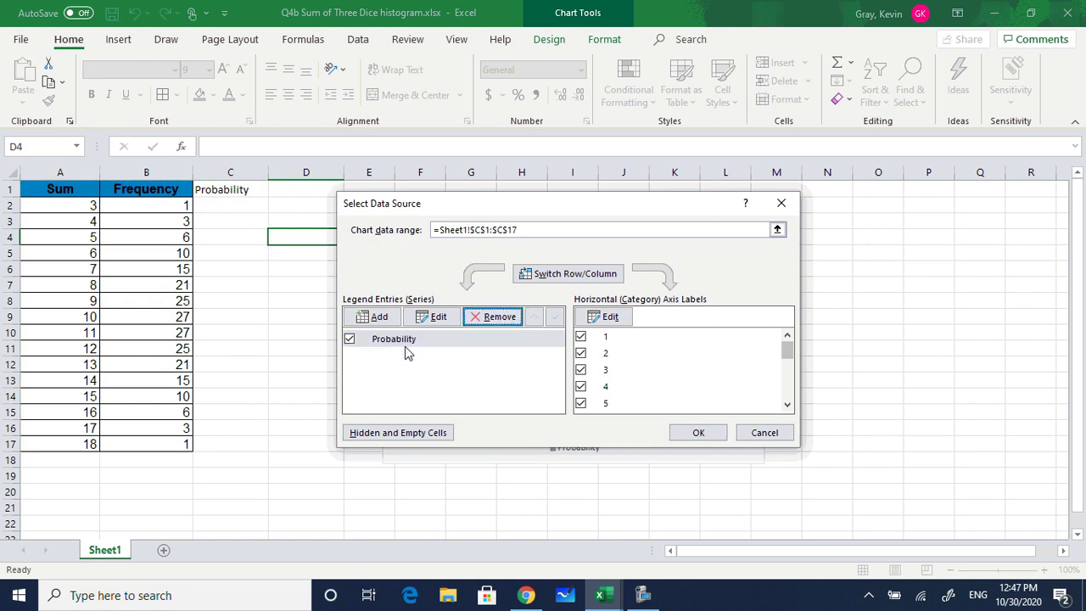
{"action": "left_click", "coordinate": [499, 338]}
{"action": "left_click", "coordinate": [502, 317]}
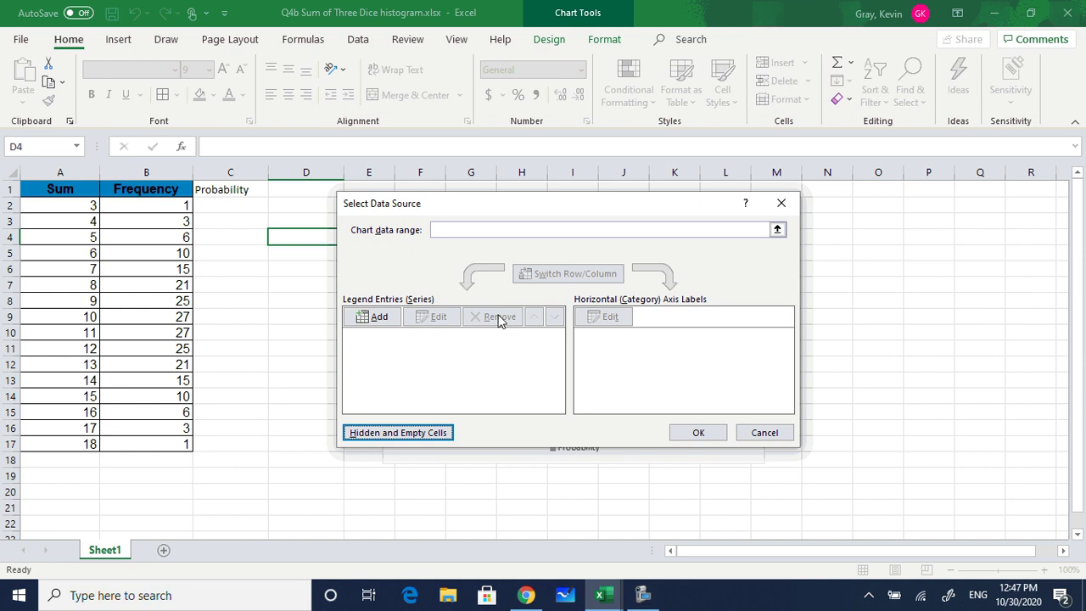
Set the chart data range to =Sheet1!$B$2:$B$17 so only the frequency values are plotted
{"action": "left_click", "coordinate": [485, 229]}
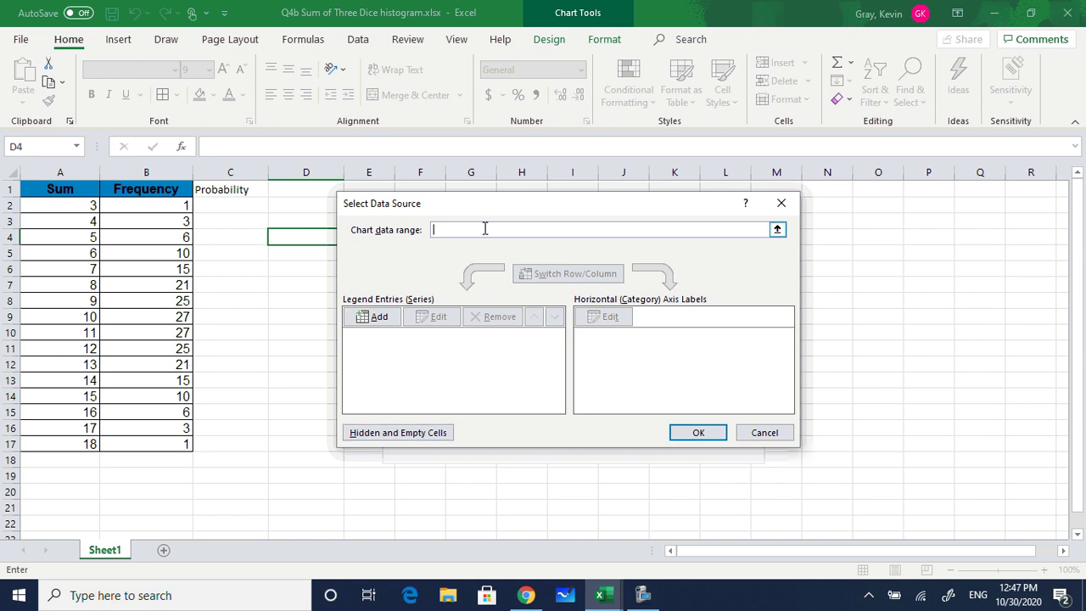
{"action": "left_click", "coordinate": [777, 230]}
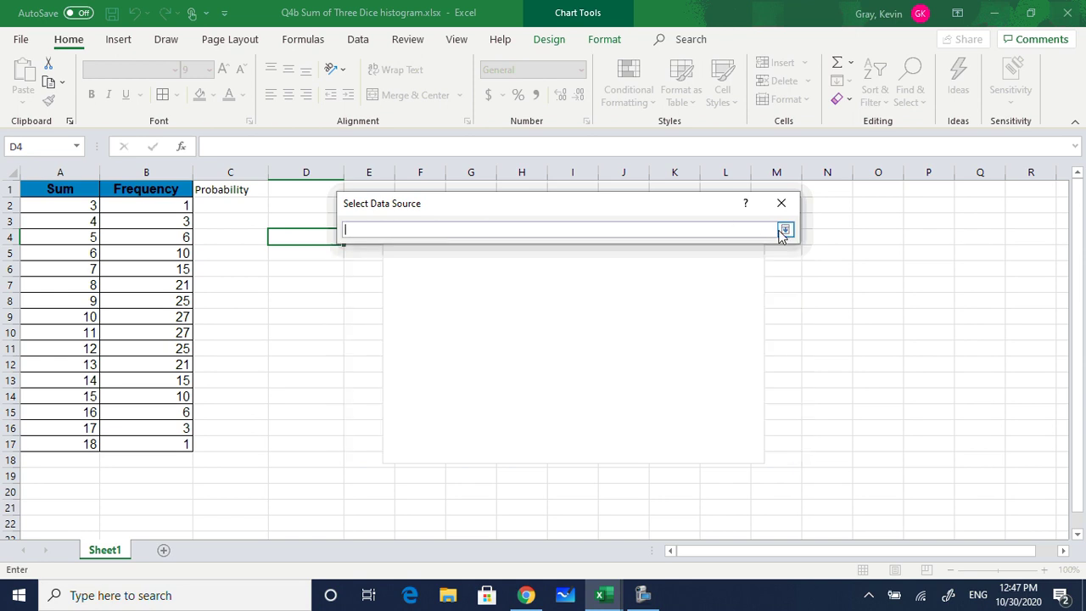
{"action": "left_click_drag", "start_coordinate": [157, 206], "coordinate": [153, 444]}
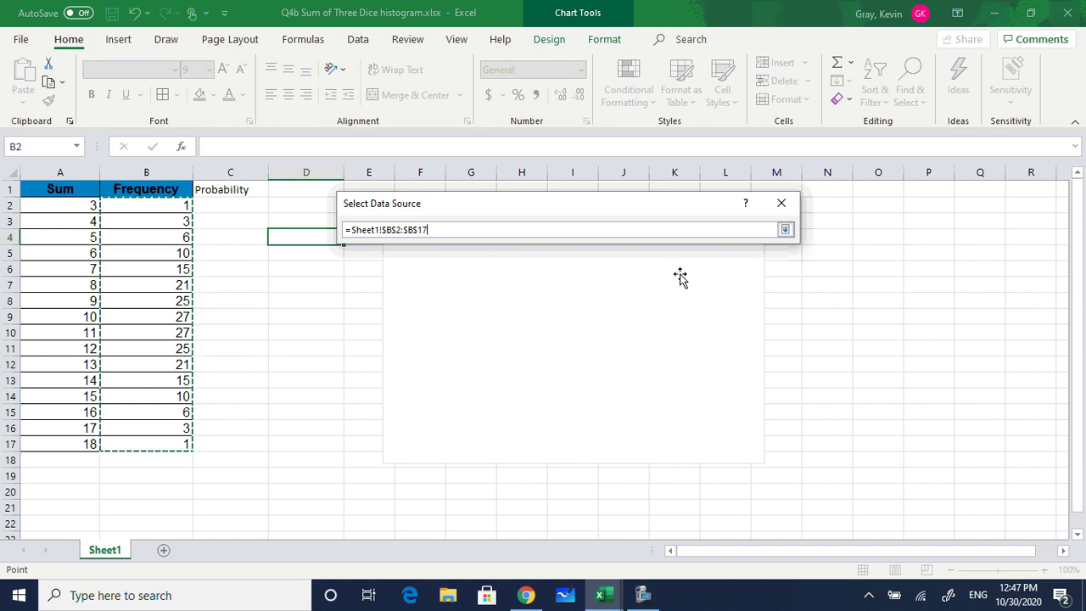
{"action": "left_click", "coordinate": [785, 229]}
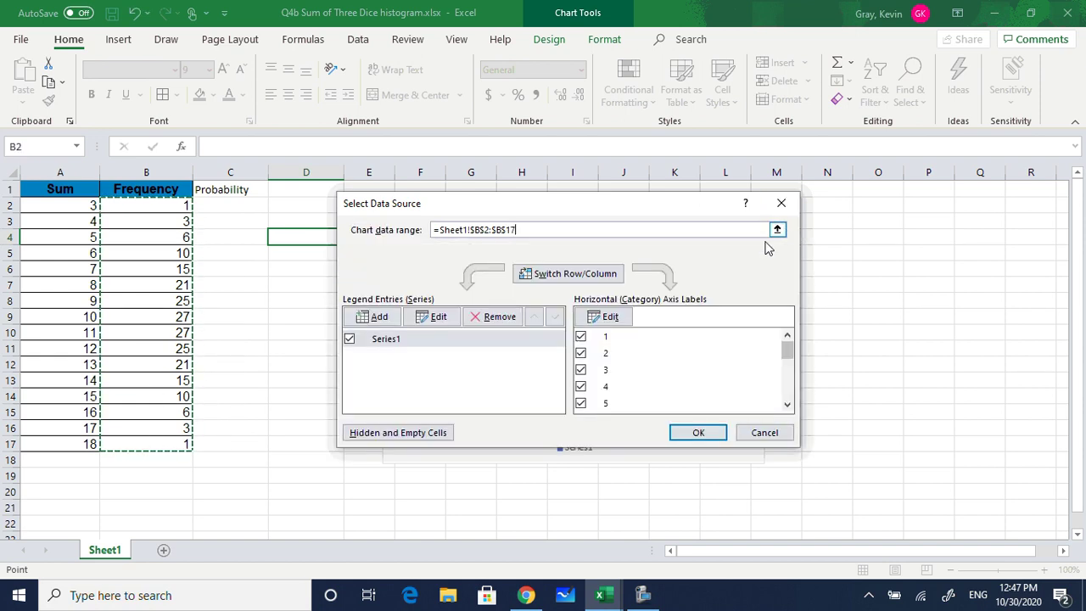
{"action": "left_click", "coordinate": [697, 432]}
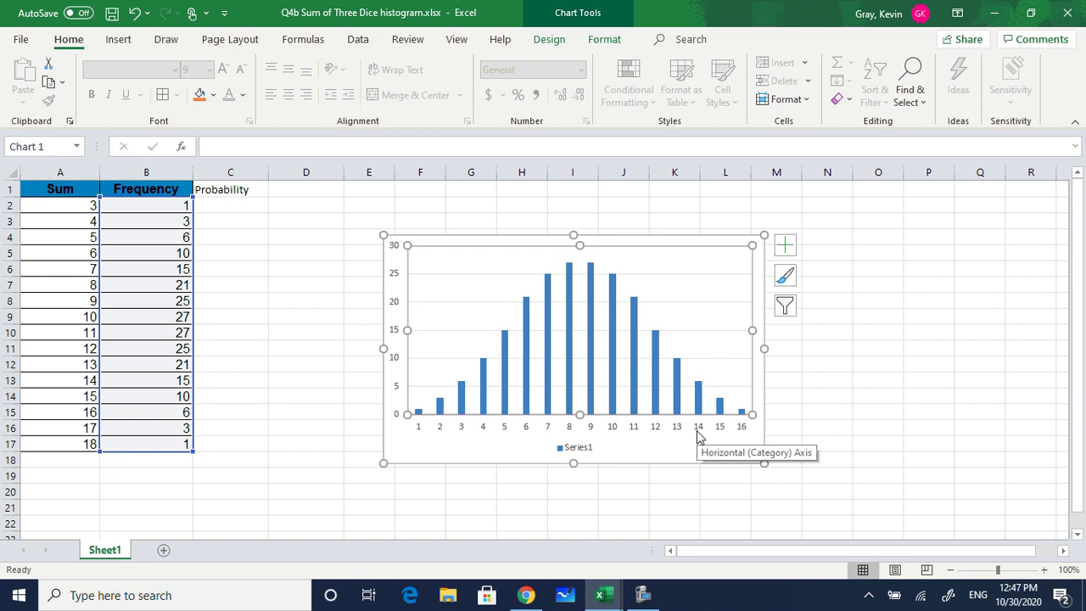
Delete the legend from the frequency column chart
{"action": "left_click", "coordinate": [583, 450]}
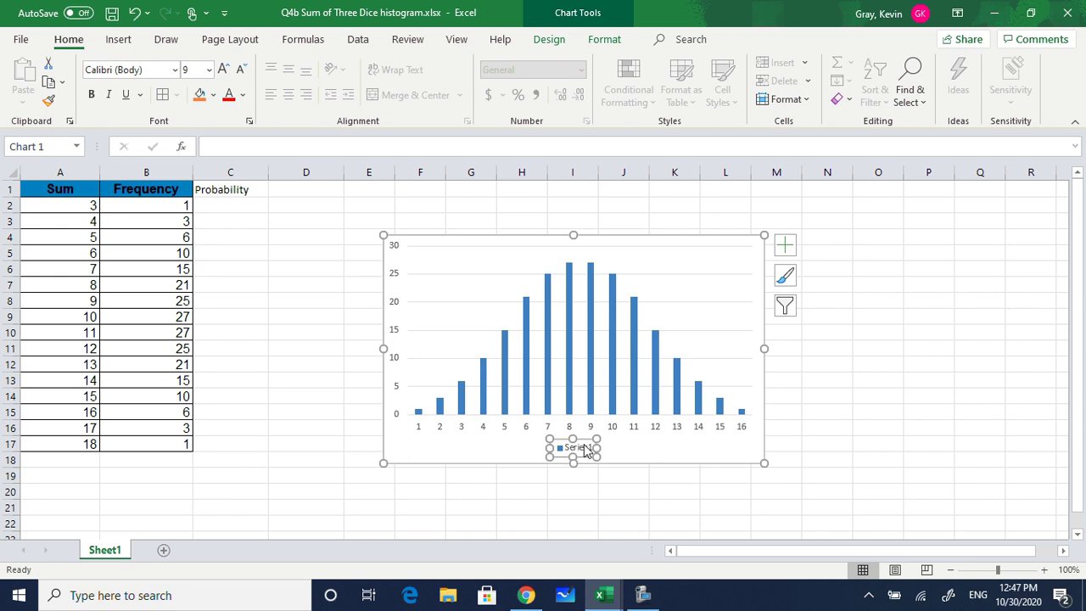
{"action": "key", "text": "Delete"}
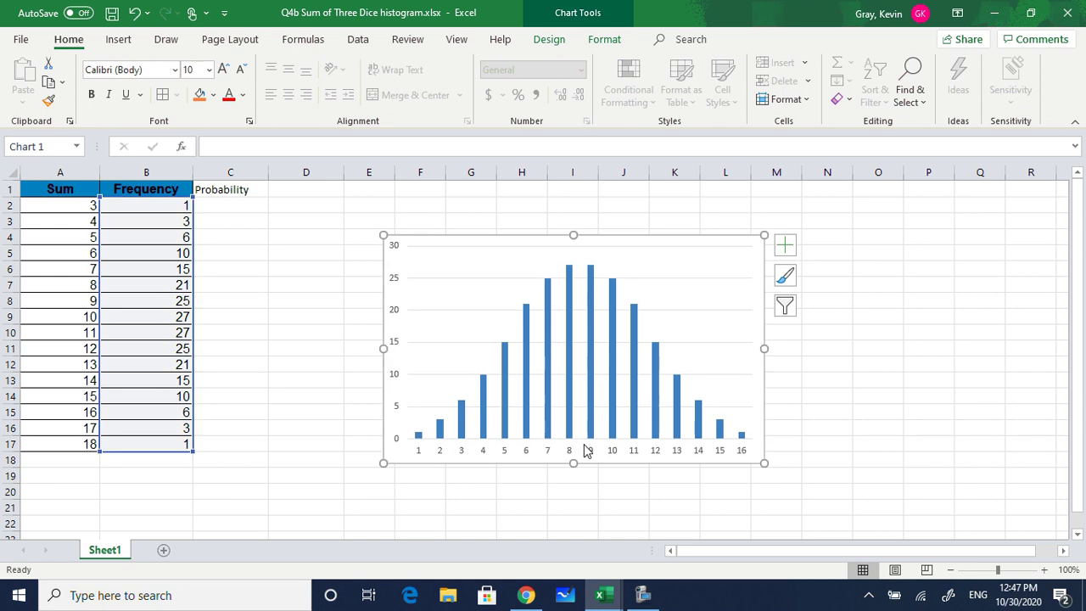
Open the data source settings of the frequency column chart
{"action": "left_click", "coordinate": [502, 451]}
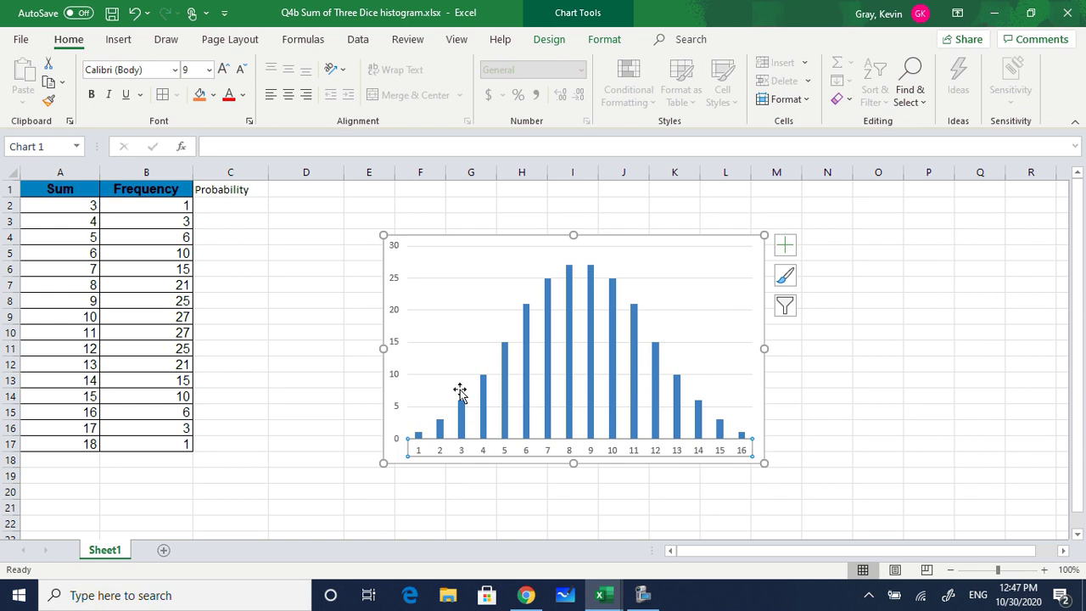
{"action": "left_click", "coordinate": [594, 428]}
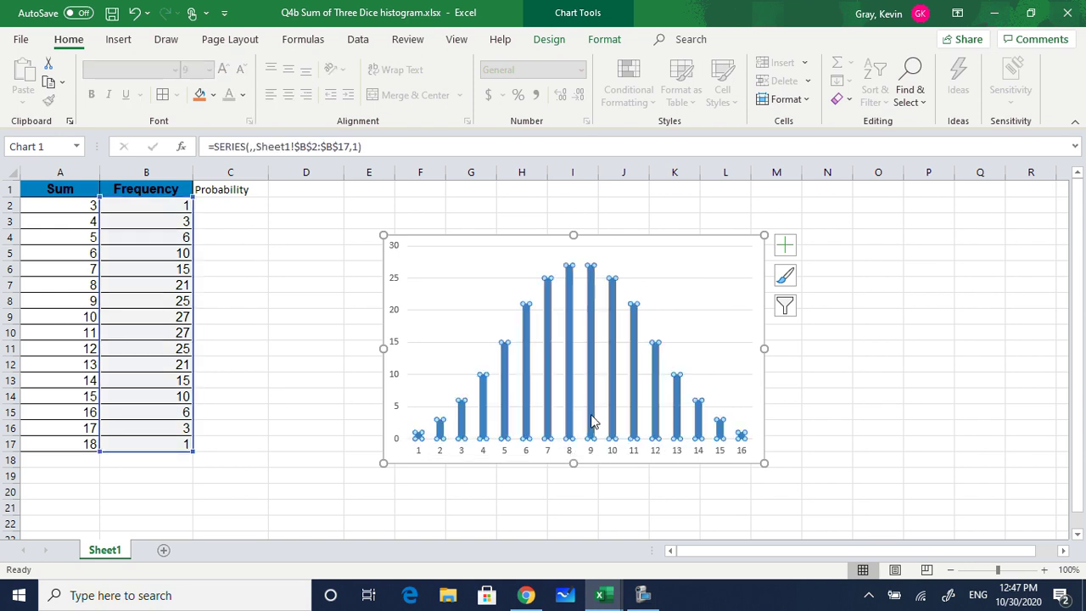
{"action": "left_click", "coordinate": [717, 297]}
{"action": "right_click", "coordinate": [719, 299]}
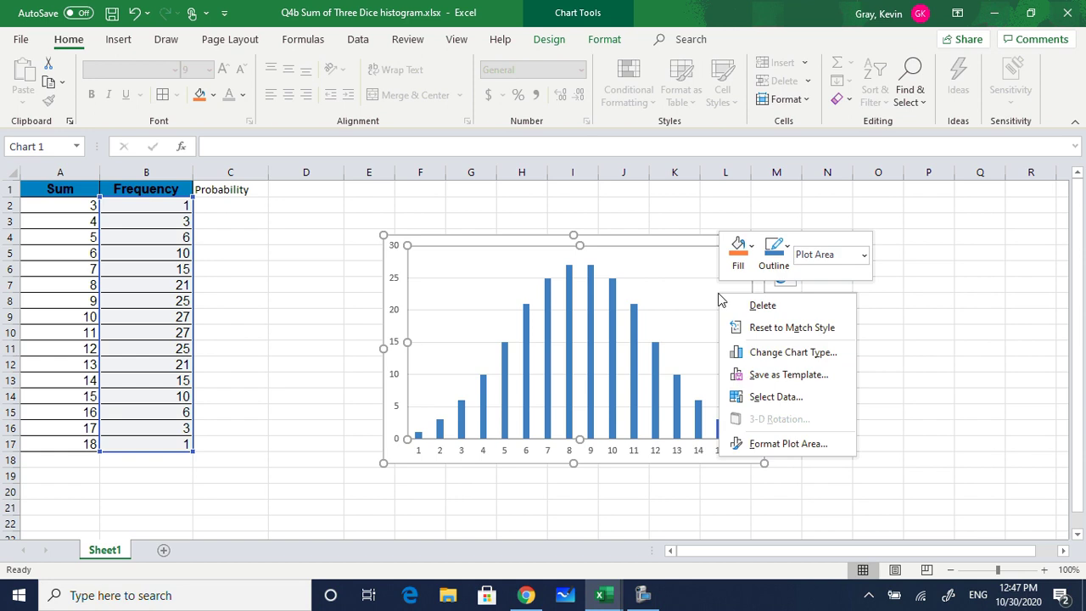
{"action": "left_click", "coordinate": [768, 397]}
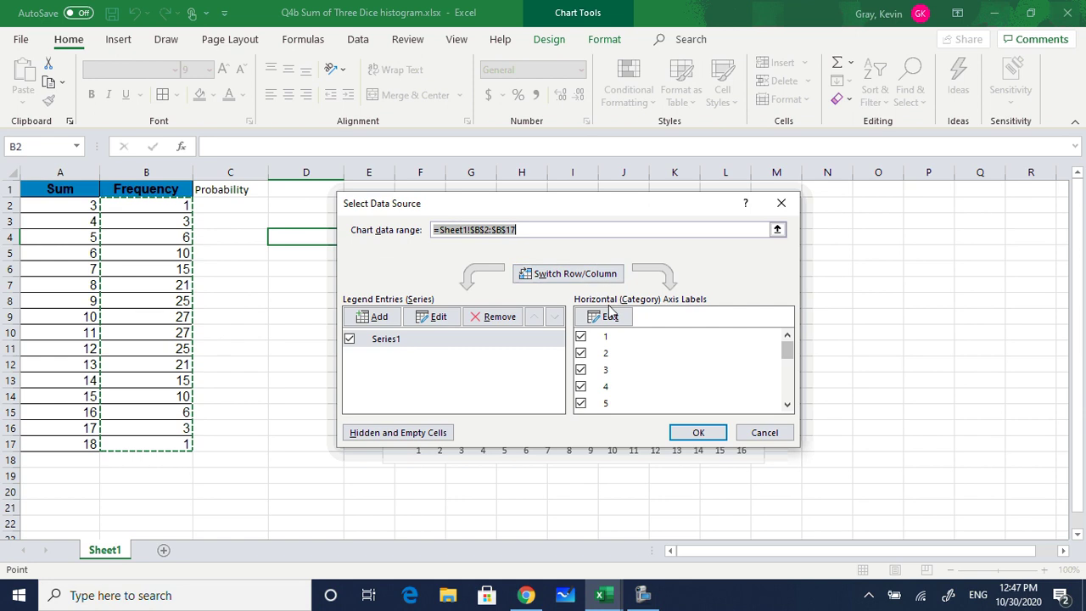
{"action": "left_click", "coordinate": [607, 337]}
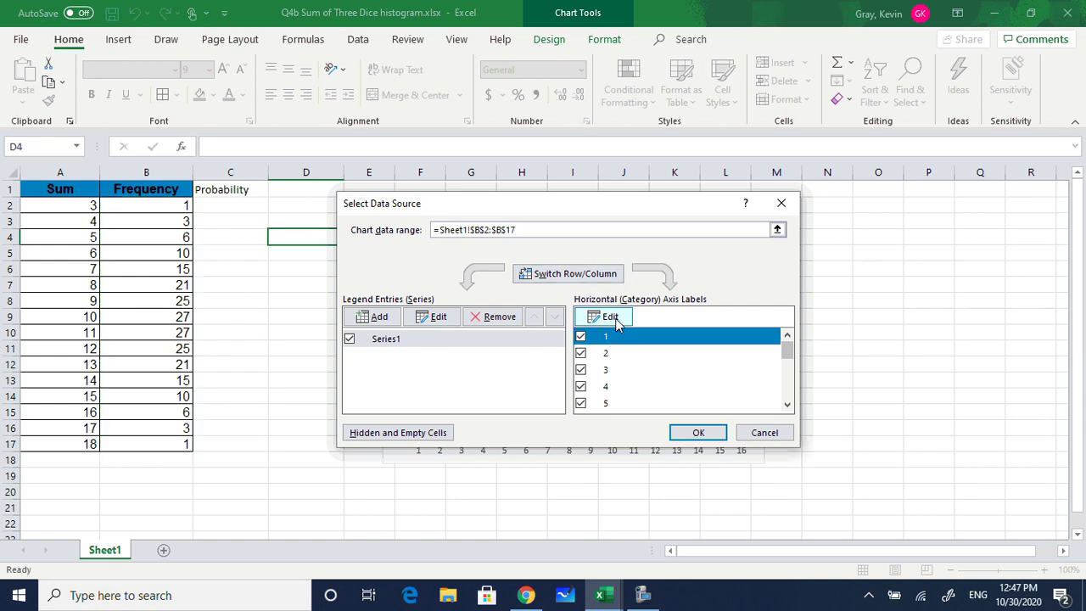
{"action": "left_click", "coordinate": [614, 320]}
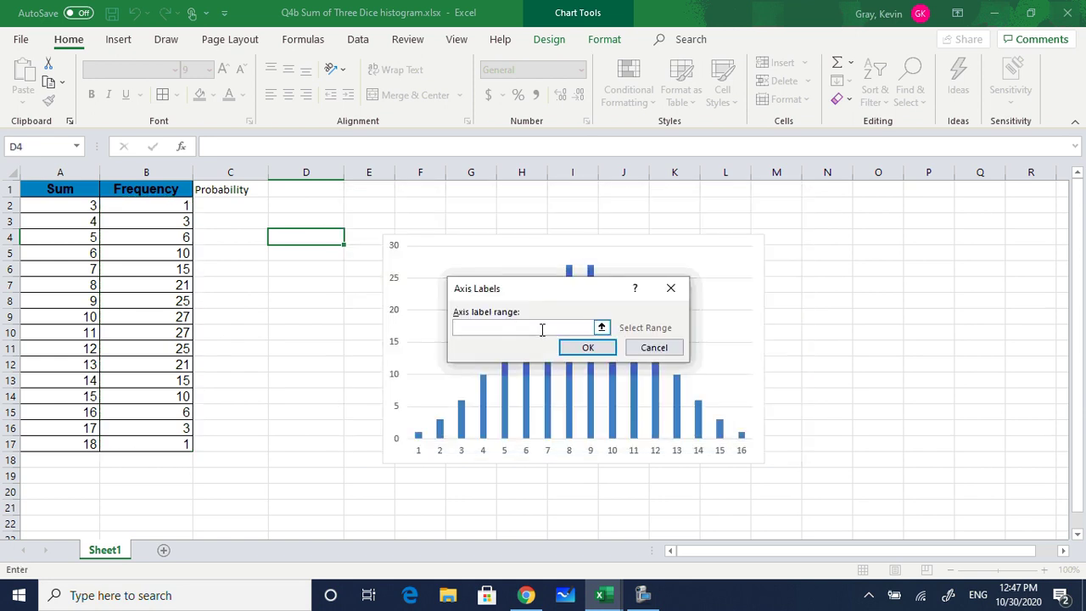
{"action": "left_click", "coordinate": [651, 347]}
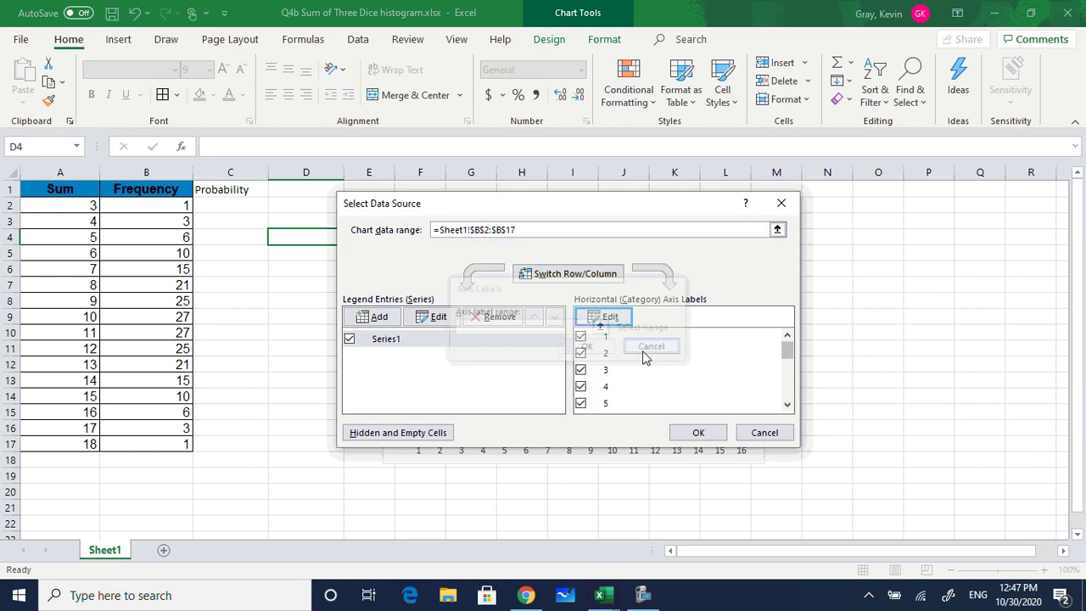
Set the chart's horizontal axis label range to =Sheet1!$A$2:$A$17 and apply the data source change
{"action": "left_click", "coordinate": [609, 319]}
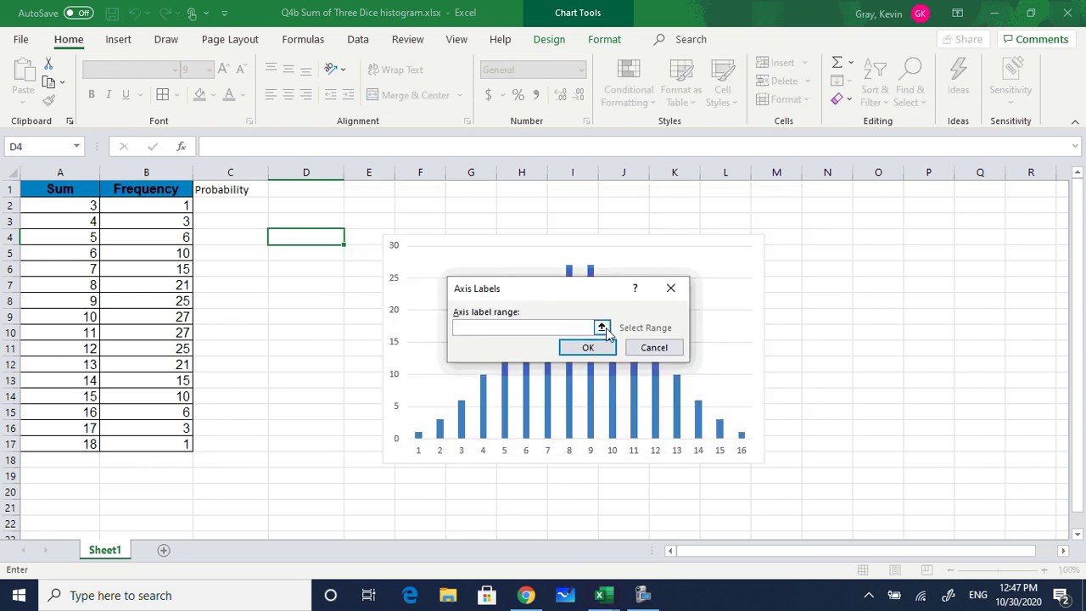
{"action": "left_click", "coordinate": [604, 329]}
{"action": "left_click", "coordinate": [67, 208]}
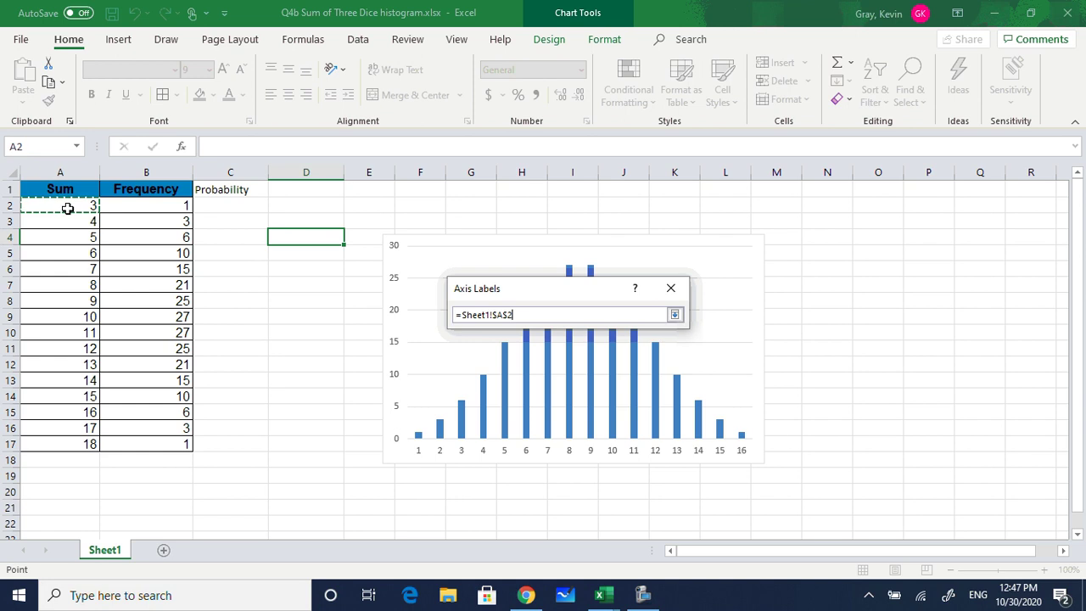
{"action": "left_click_drag", "start_coordinate": [67, 208], "coordinate": [83, 444]}
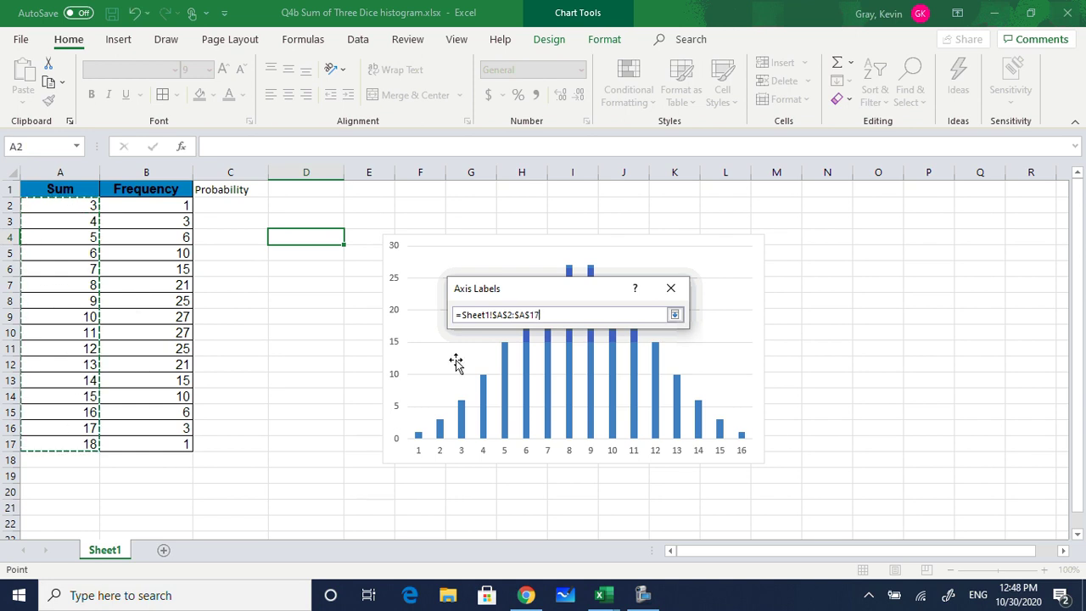
{"action": "left_click", "coordinate": [674, 314]}
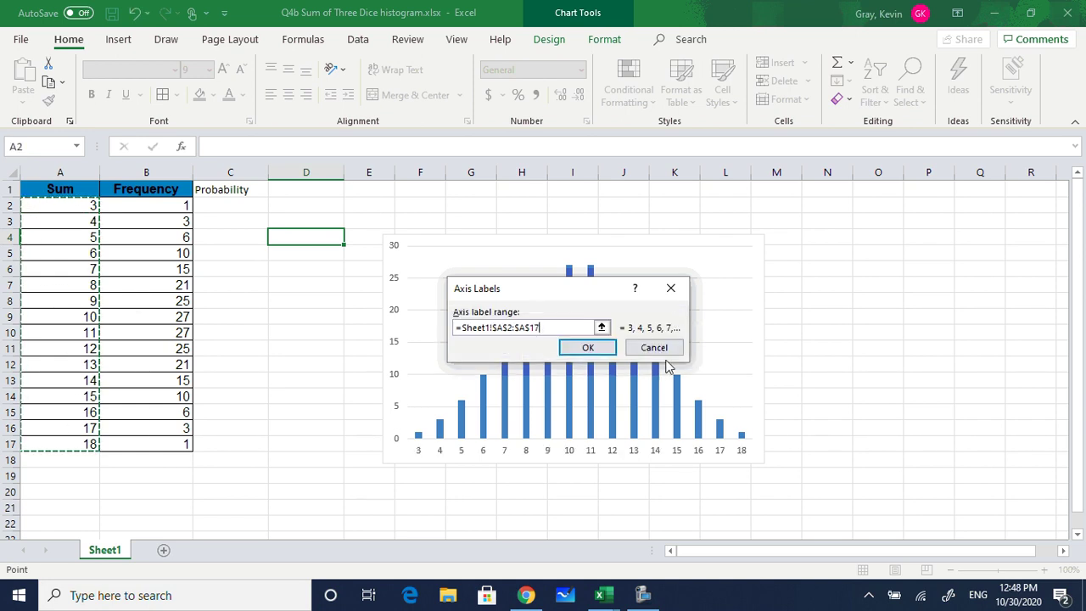
{"action": "left_click", "coordinate": [588, 349]}
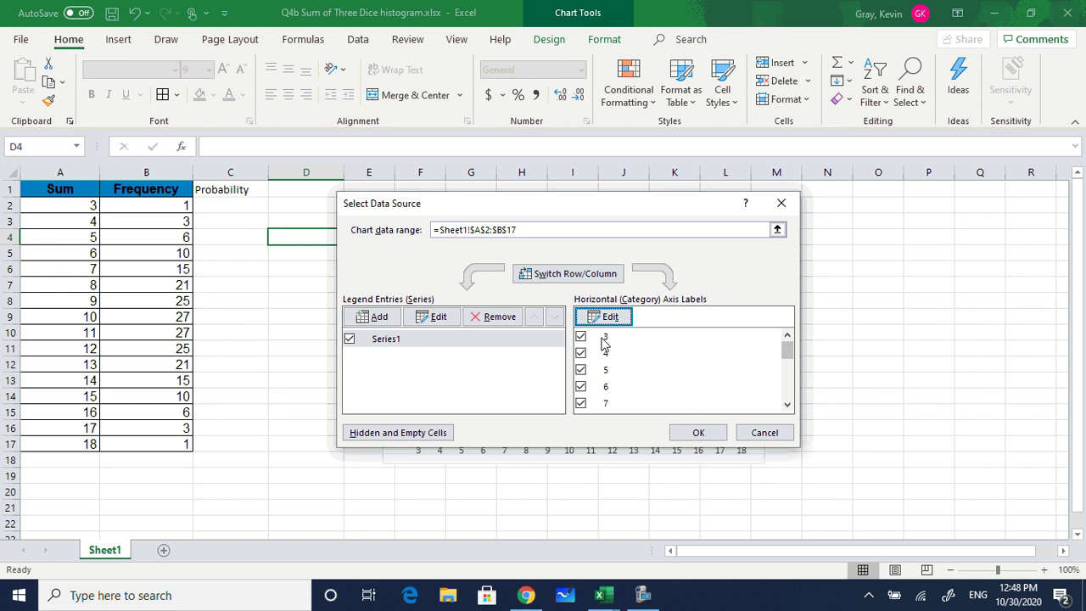
{"action": "left_click", "coordinate": [698, 432]}
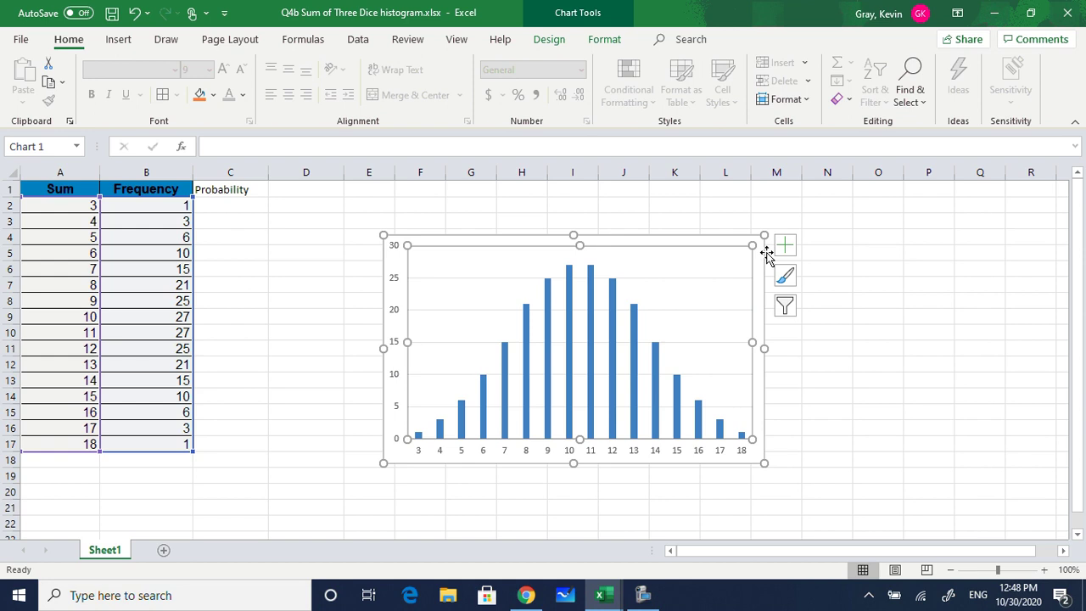
Add axis titles and a chart title to the frequency column chart
{"action": "left_click", "coordinate": [642, 208]}
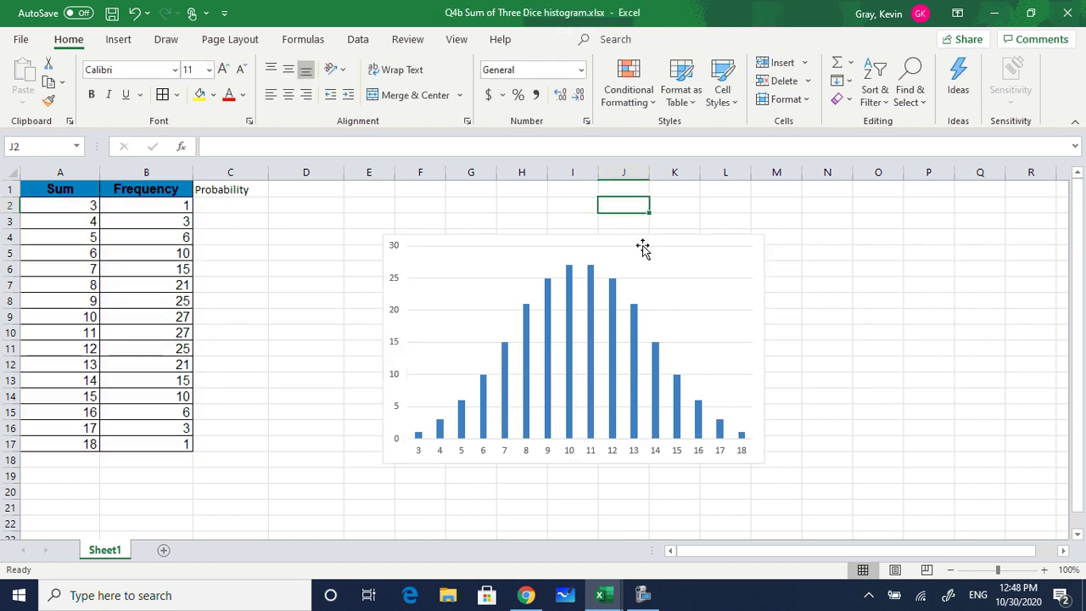
{"action": "left_click", "coordinate": [641, 247]}
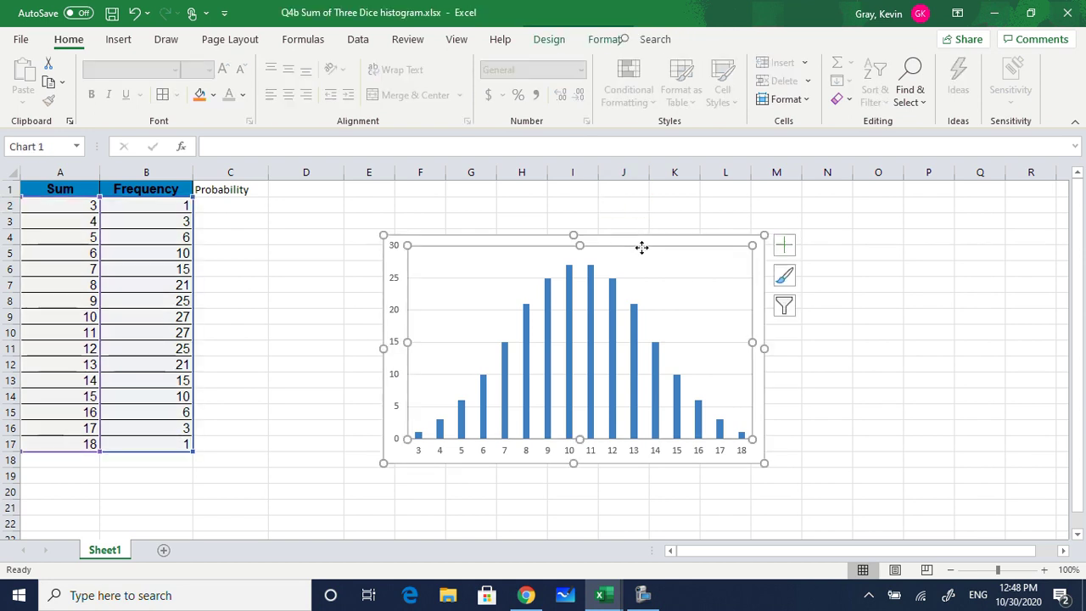
{"action": "left_click", "coordinate": [784, 246]}
{"action": "left_click", "coordinate": [827, 281]}
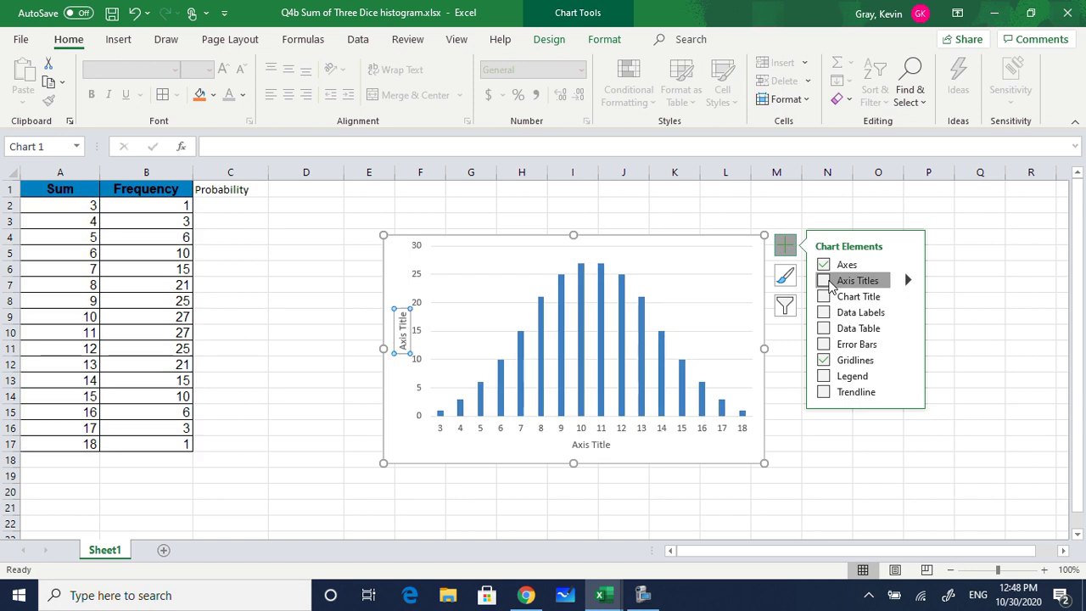
{"action": "left_click", "coordinate": [828, 294]}
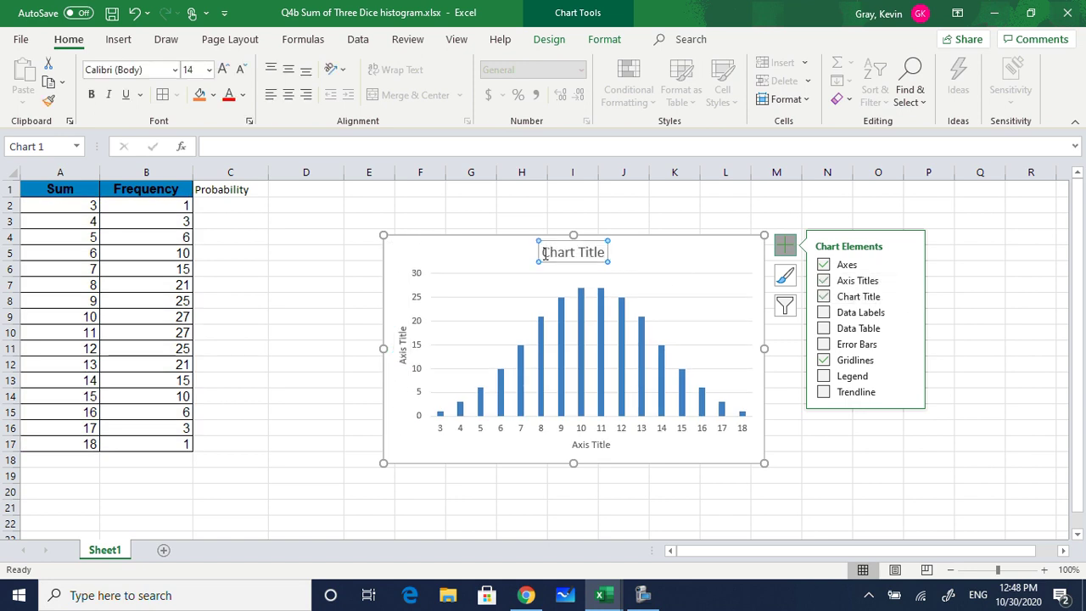
Change the chart title to "Frequency Histogram"
{"action": "left_click_drag", "start_coordinate": [543, 252], "coordinate": [598, 254]}
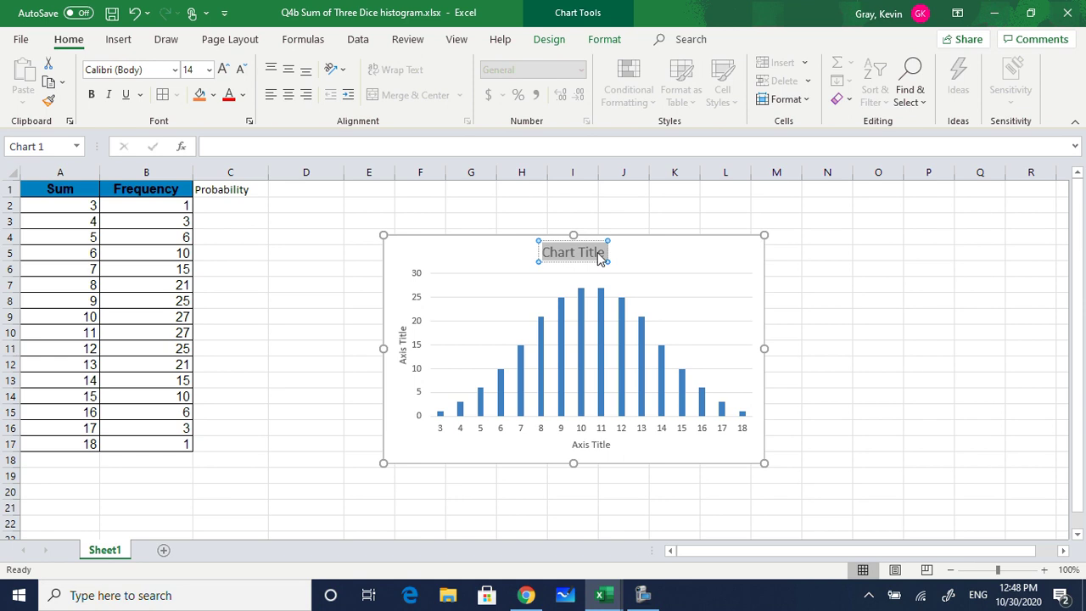
{"action": "type", "text": "frequency"}
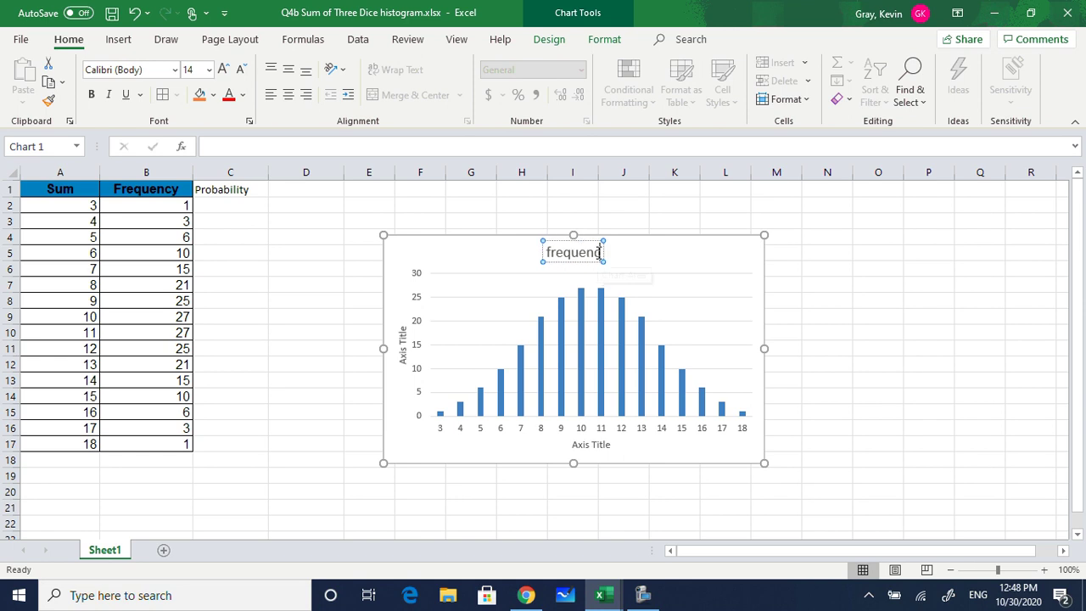
{"action": "type", "text": " Histogram"}
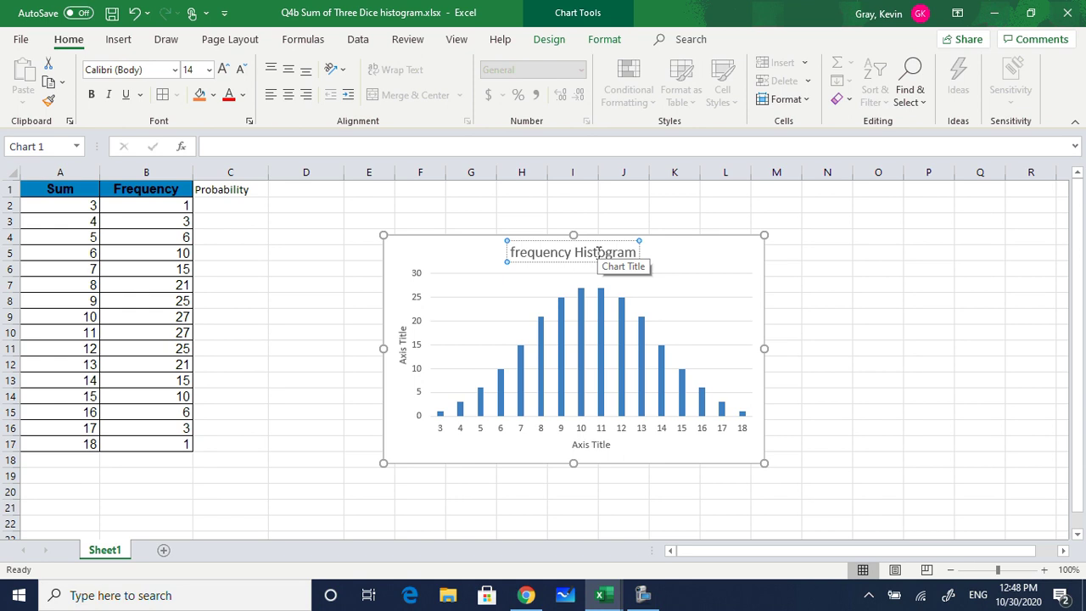
{"action": "left_click", "coordinate": [514, 251]}
{"action": "key", "text": "BackSpace"}
{"action": "type", "text": "F"}
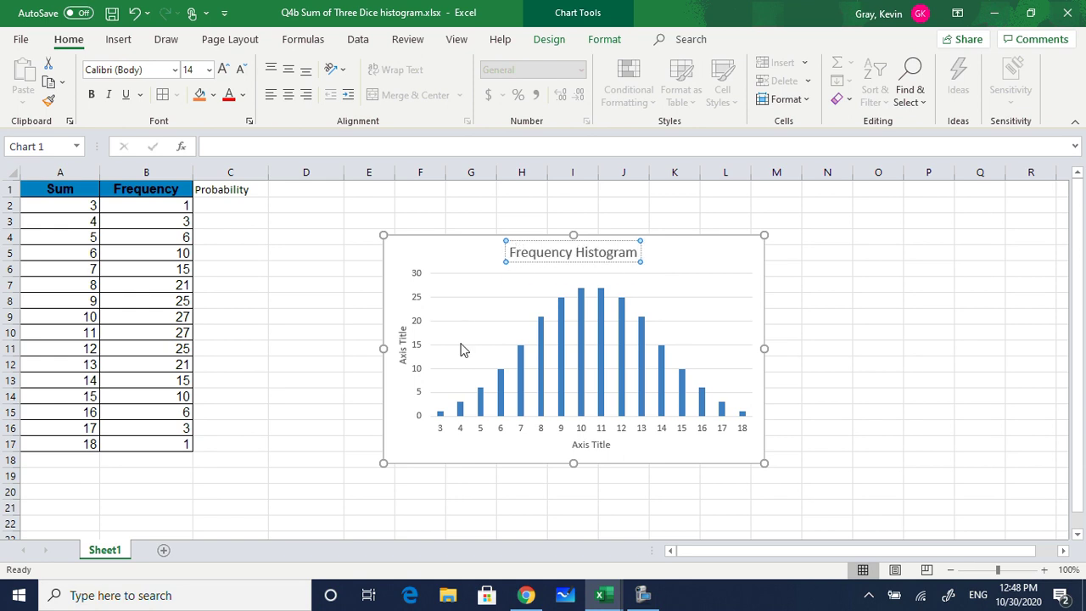
Change the vertical axis title to "Frequency", keeping it beside the axis
{"action": "double_click", "coordinate": [404, 359]}
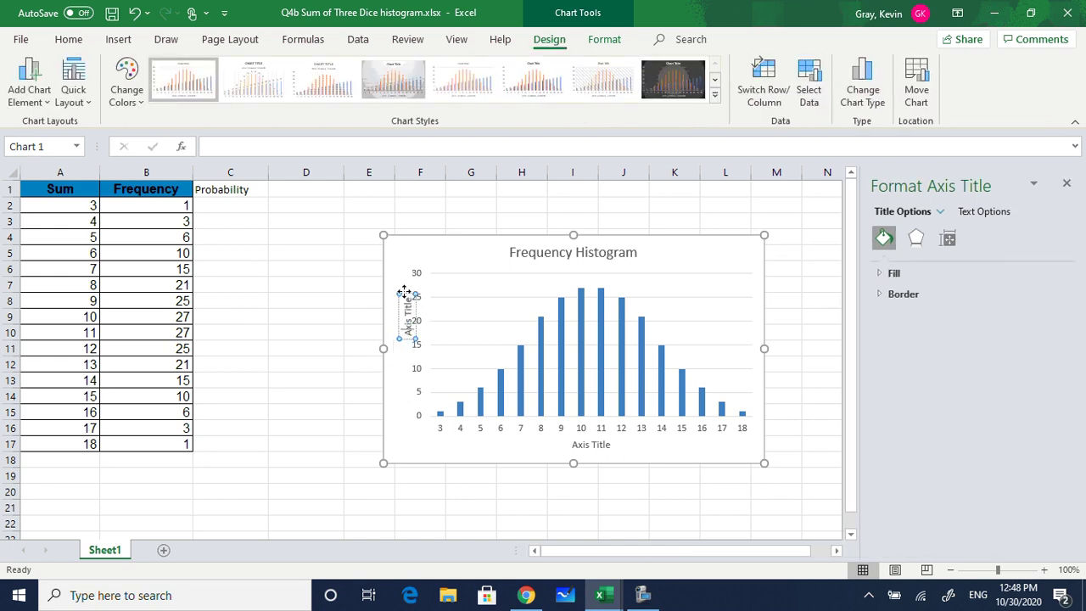
{"action": "left_click_drag", "start_coordinate": [392, 320], "coordinate": [395, 324]}
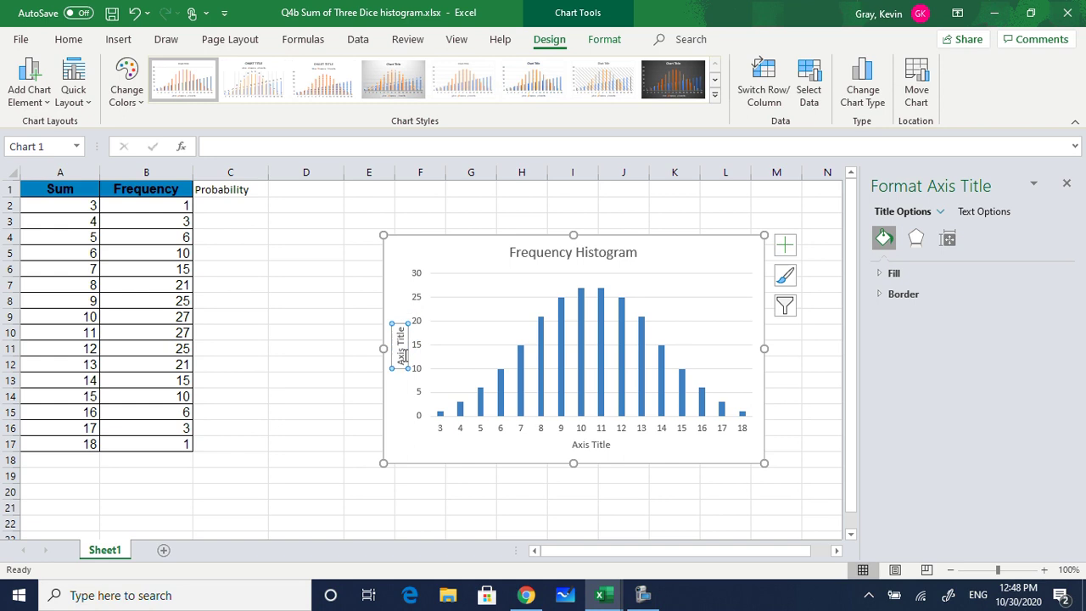
{"action": "double_click", "coordinate": [404, 358]}
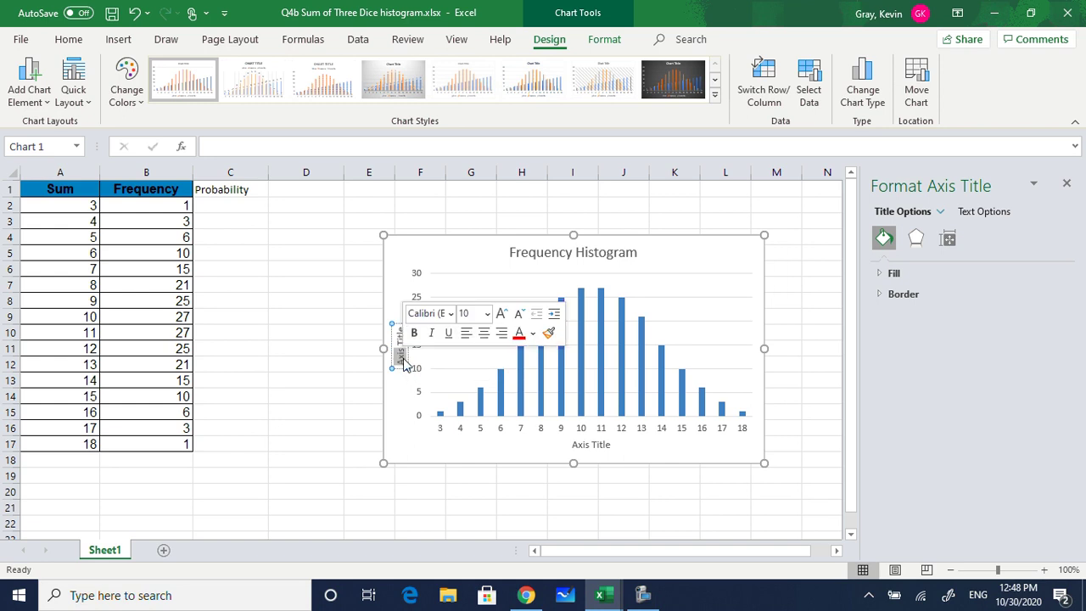
{"action": "type", "text": "Fre"}
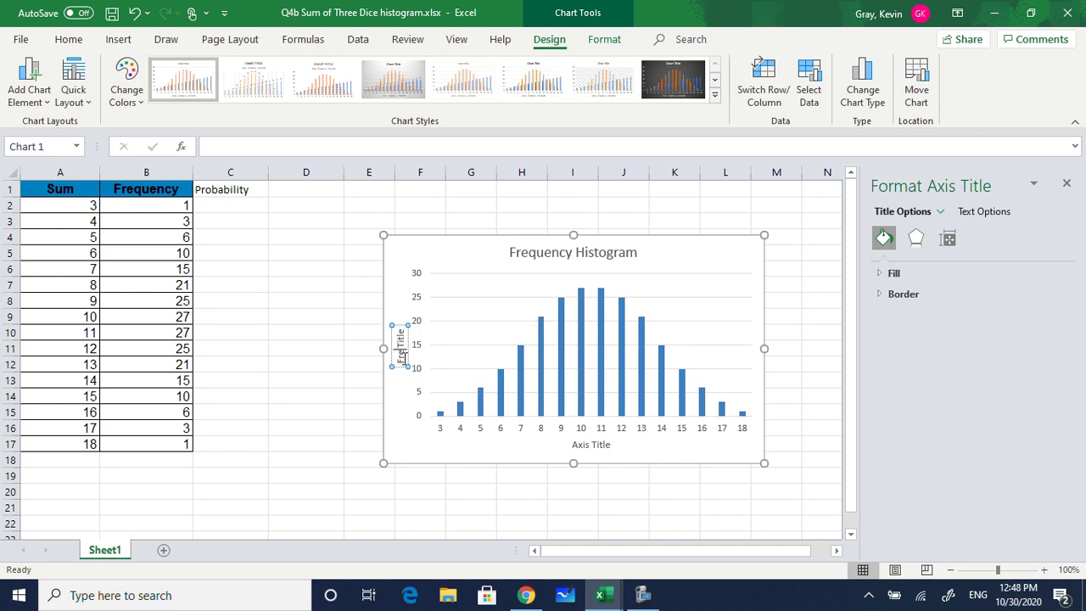
{"action": "type", "text": "quency"}
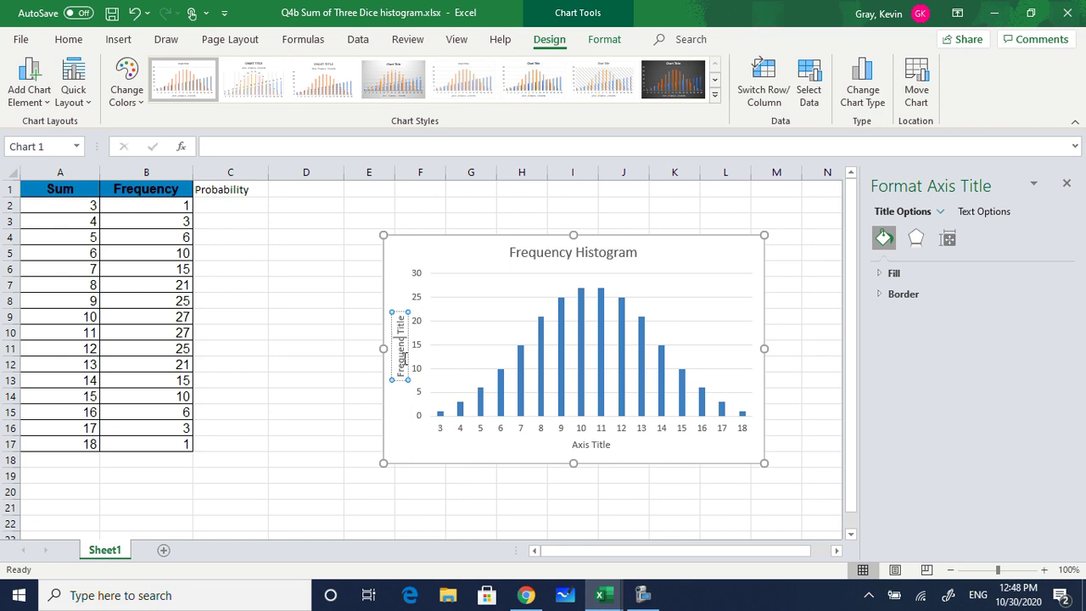
{"action": "key", "text": "Delete"}
{"action": "key", "text": "Delete"}
{"action": "key", "text": "Delete"}
{"action": "key", "text": "Delete"}
{"action": "key", "text": "Delete"}
{"action": "key", "text": "Delete"}
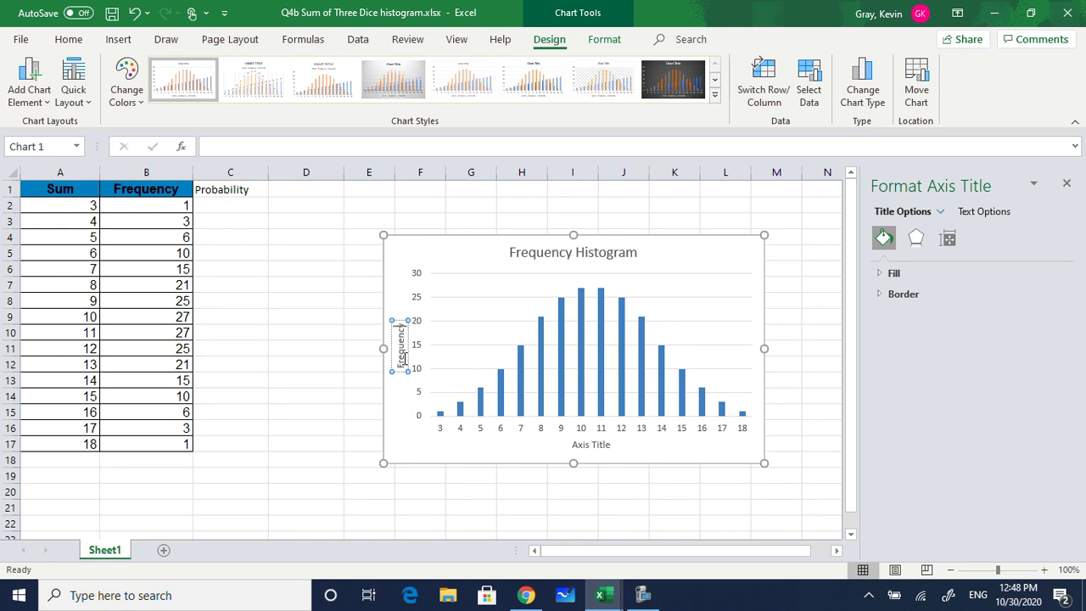
Change the horizontal axis title to "Sum"
{"action": "left_click", "coordinate": [584, 447]}
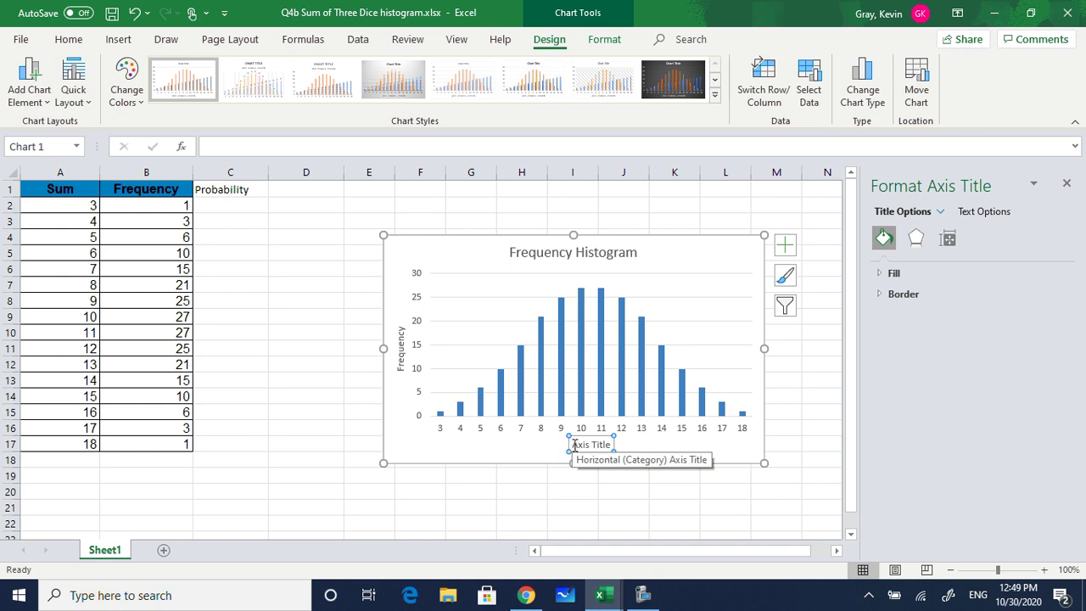
{"action": "left_click", "coordinate": [601, 447]}
{"action": "triple_click", "coordinate": [601, 446]}
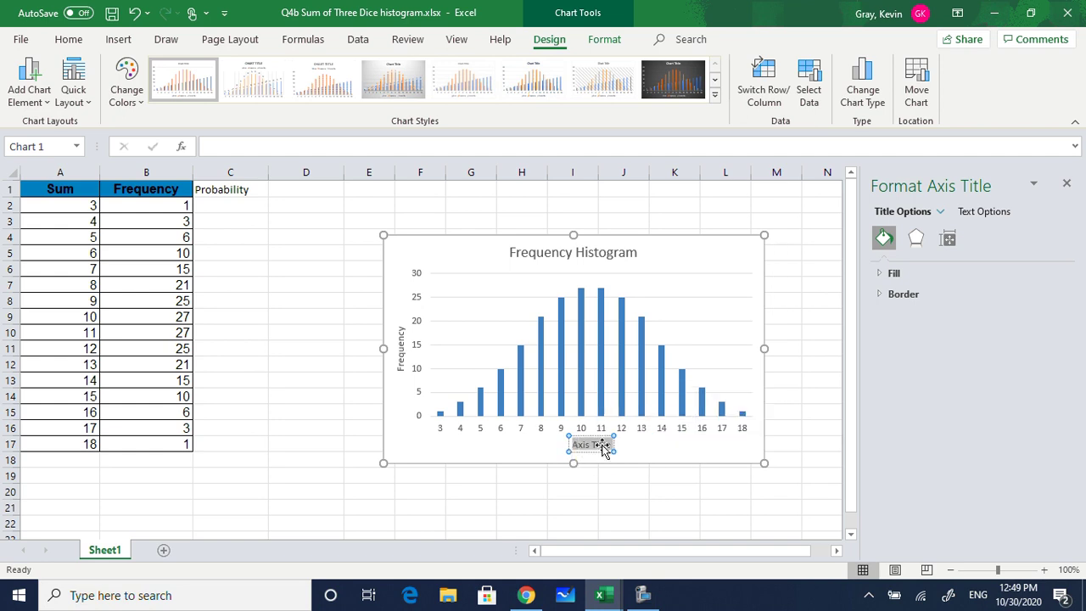
{"action": "type", "text": "Sum"}
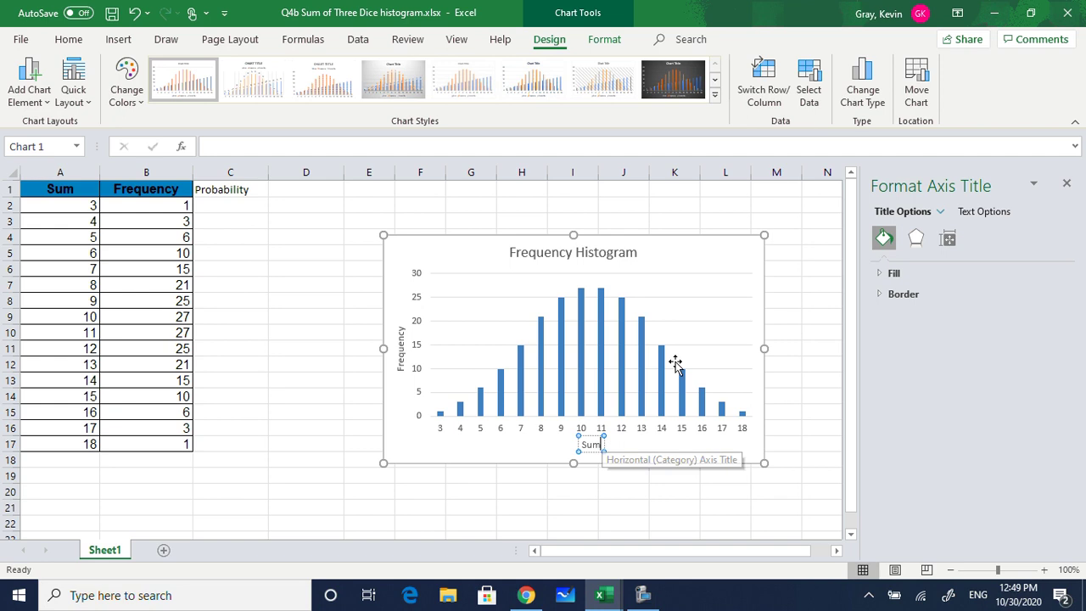
{"action": "left_click", "coordinate": [796, 380]}
Enlarge the chart by extending its lower-left corner to about cell D20
{"action": "left_click", "coordinate": [684, 400]}
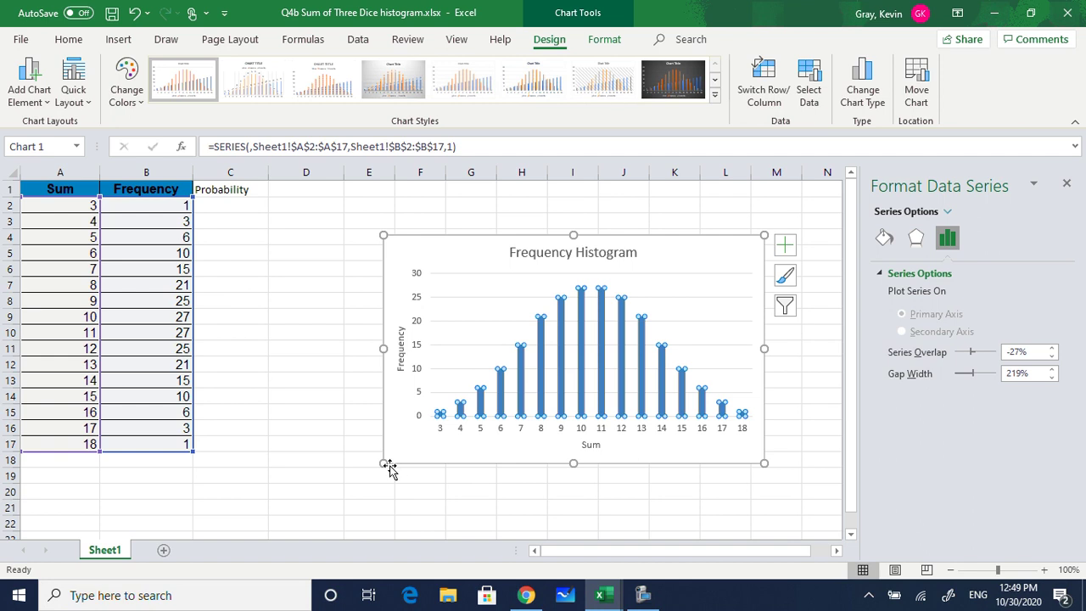
{"action": "left_click_drag", "start_coordinate": [383, 463], "coordinate": [318, 494]}
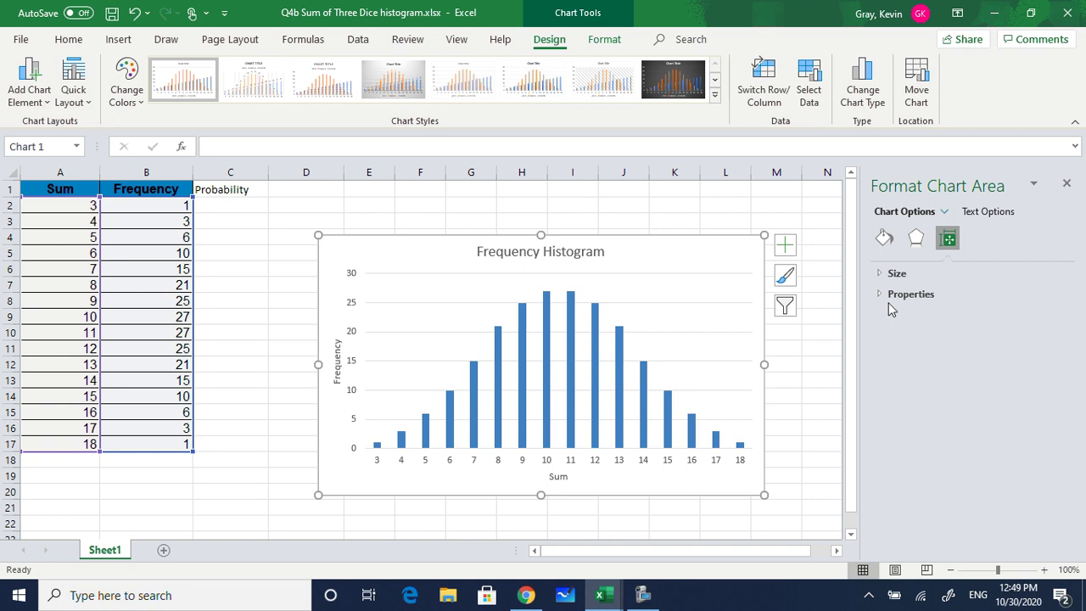
Set the frequency series' gap width to 0% and its series overlap to -24%
{"action": "left_click", "coordinate": [620, 430]}
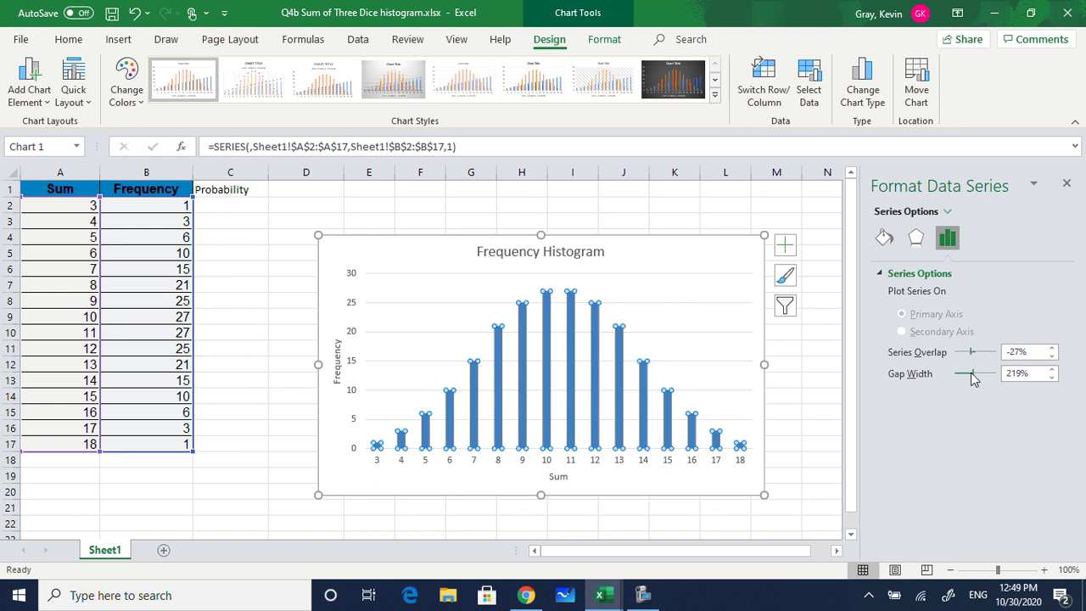
{"action": "left_click_drag", "start_coordinate": [973, 379], "coordinate": [954, 378]}
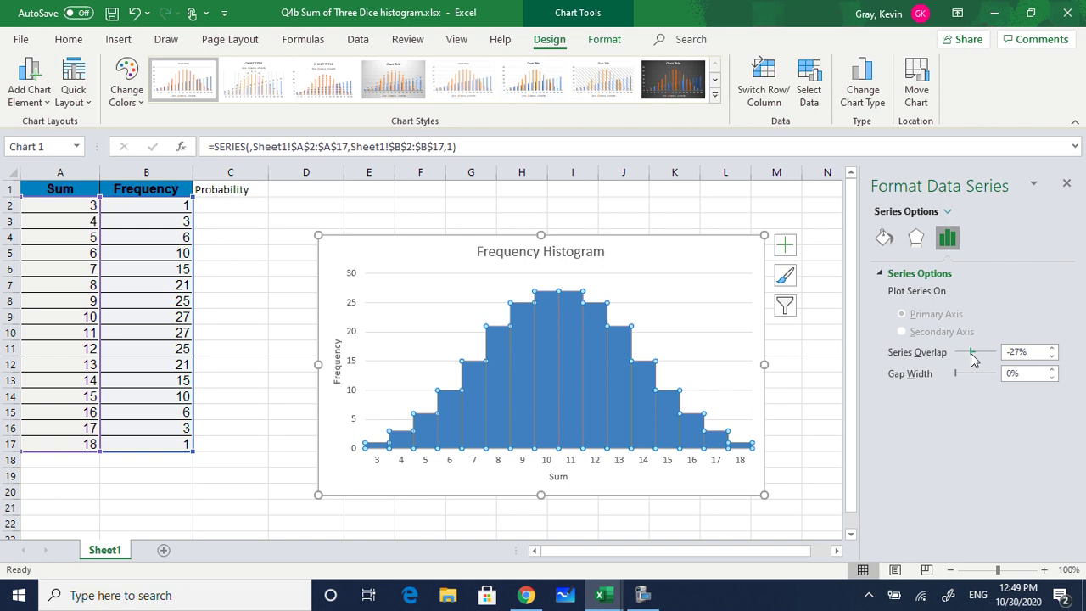
{"action": "left_click_drag", "start_coordinate": [974, 354], "coordinate": [972, 354]}
{"action": "left_click", "coordinate": [820, 362]}
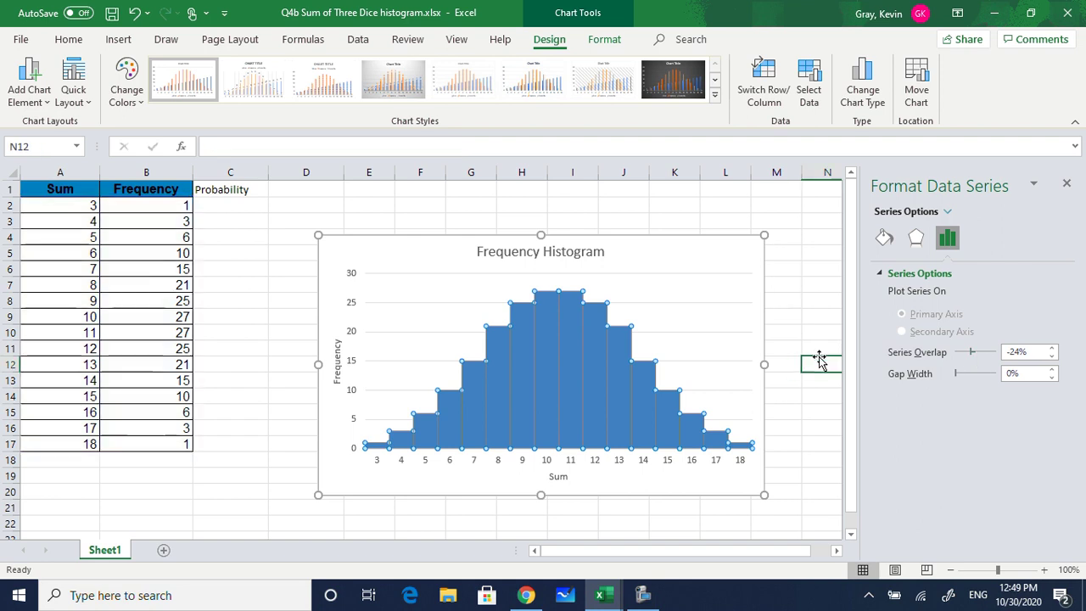
Give the histogram bars a solid light lavender fill
{"action": "left_click", "coordinate": [570, 388]}
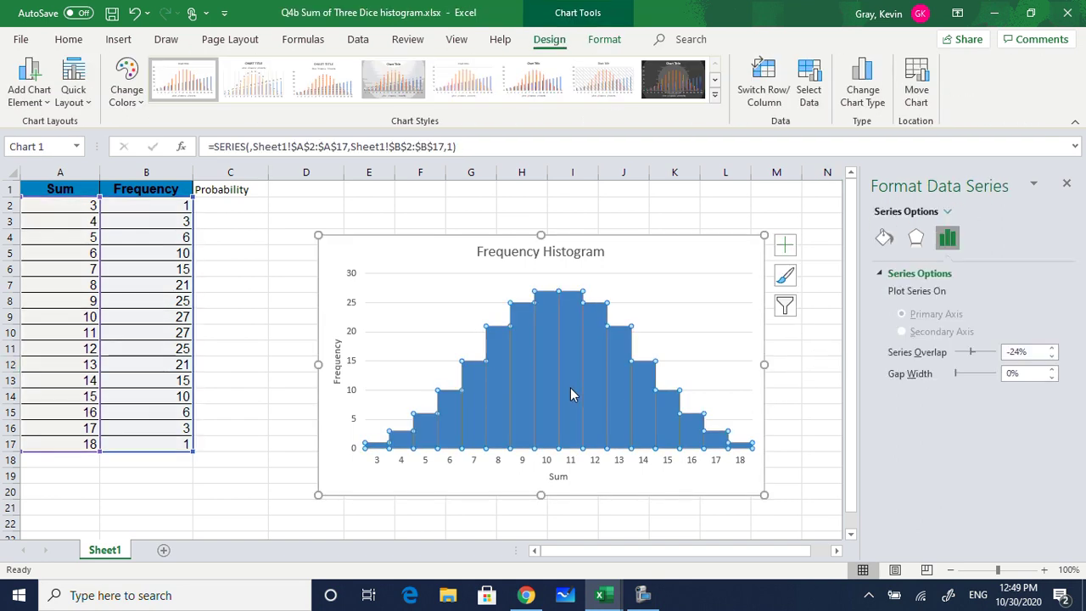
{"action": "left_click", "coordinate": [883, 238]}
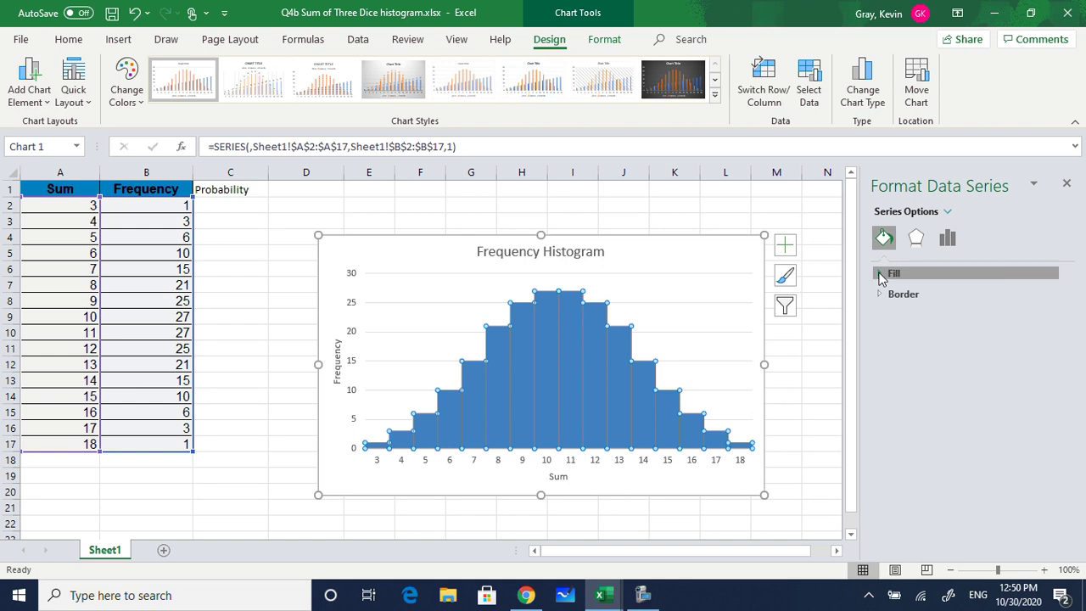
{"action": "left_click", "coordinate": [887, 273]}
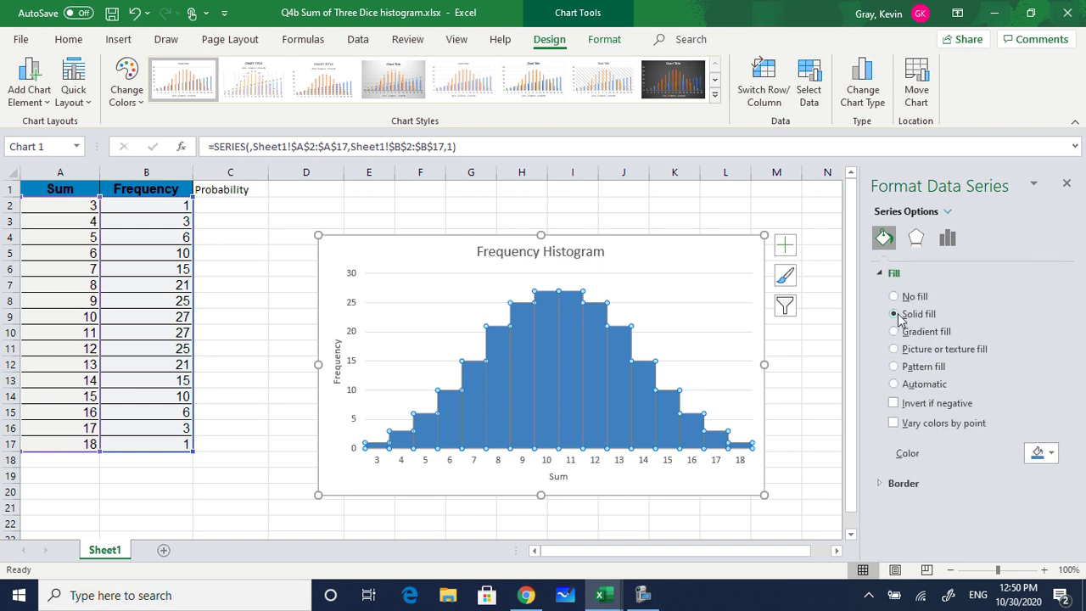
{"action": "left_click", "coordinate": [1041, 452]}
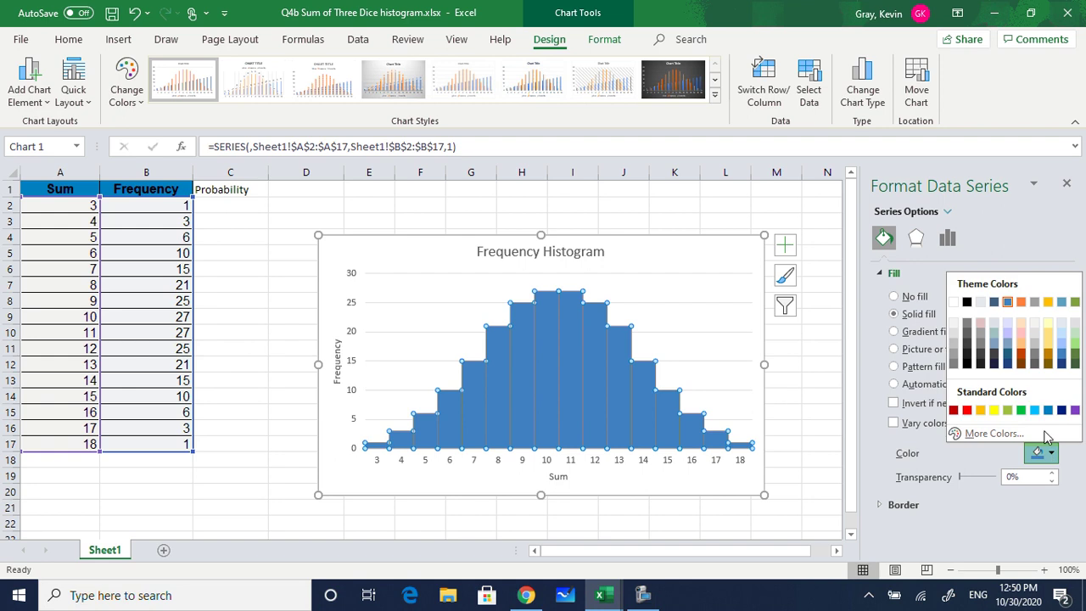
{"action": "left_click", "coordinate": [1009, 336]}
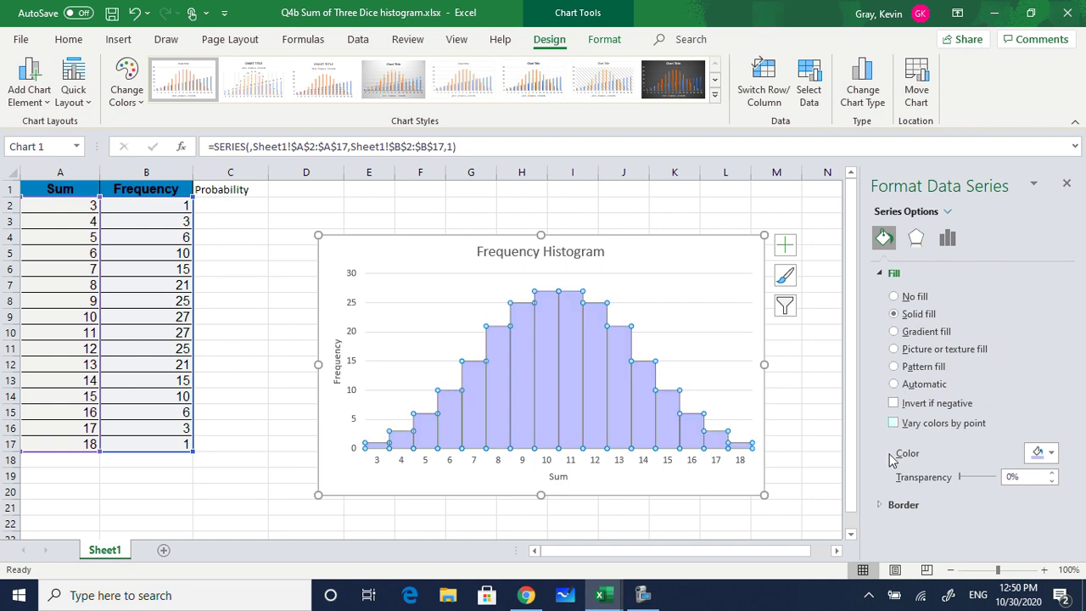
Outline the histogram bars with a solid dark border line
{"action": "left_click", "coordinate": [882, 504]}
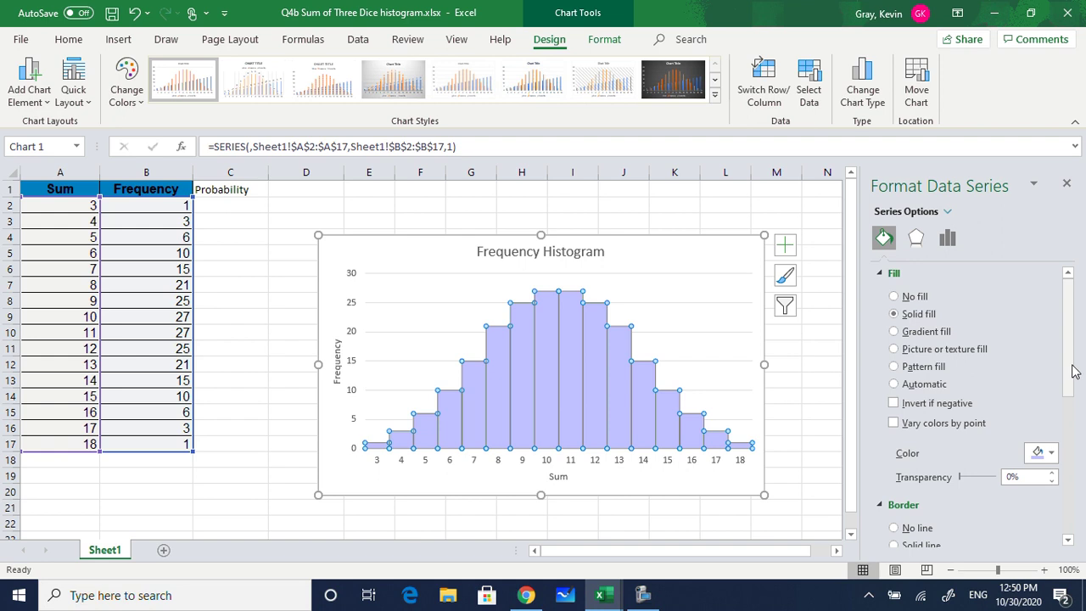
{"action": "left_click_drag", "start_coordinate": [1072, 368], "coordinate": [1066, 441]}
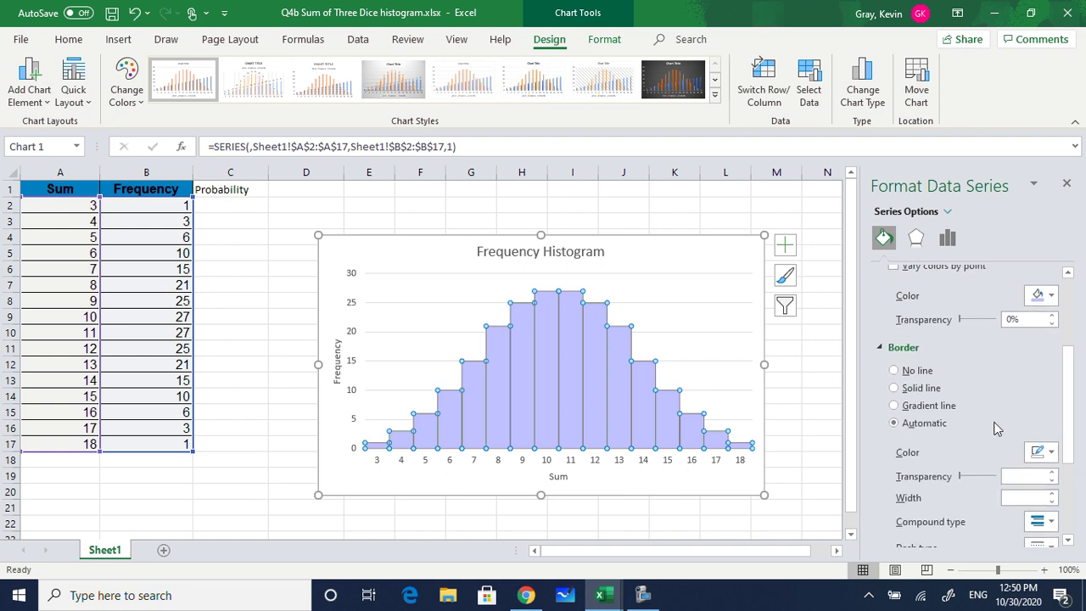
{"action": "left_click", "coordinate": [895, 389]}
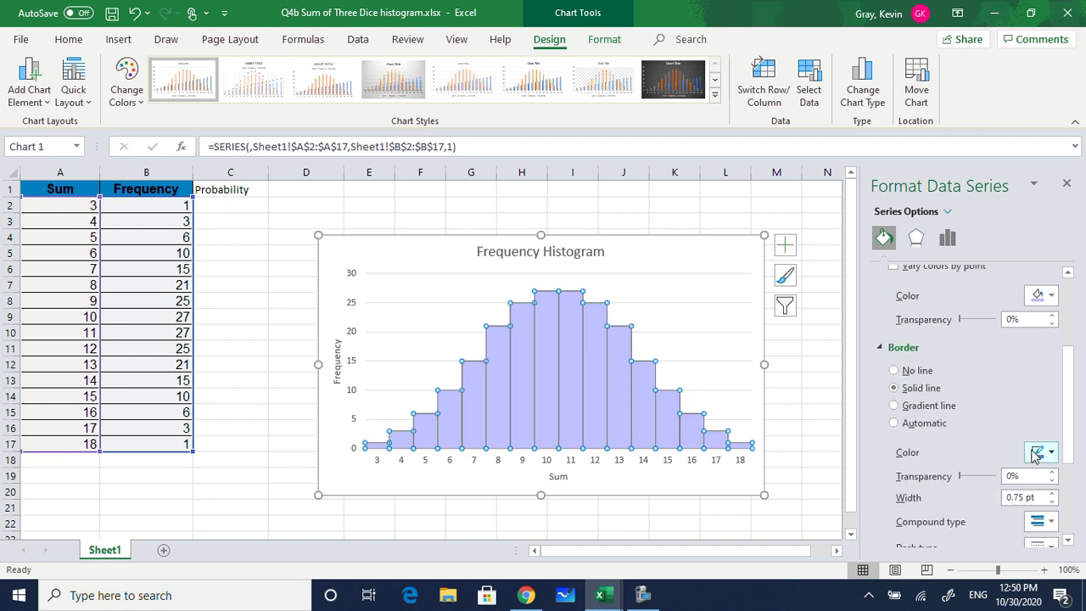
{"action": "left_click", "coordinate": [1042, 451]}
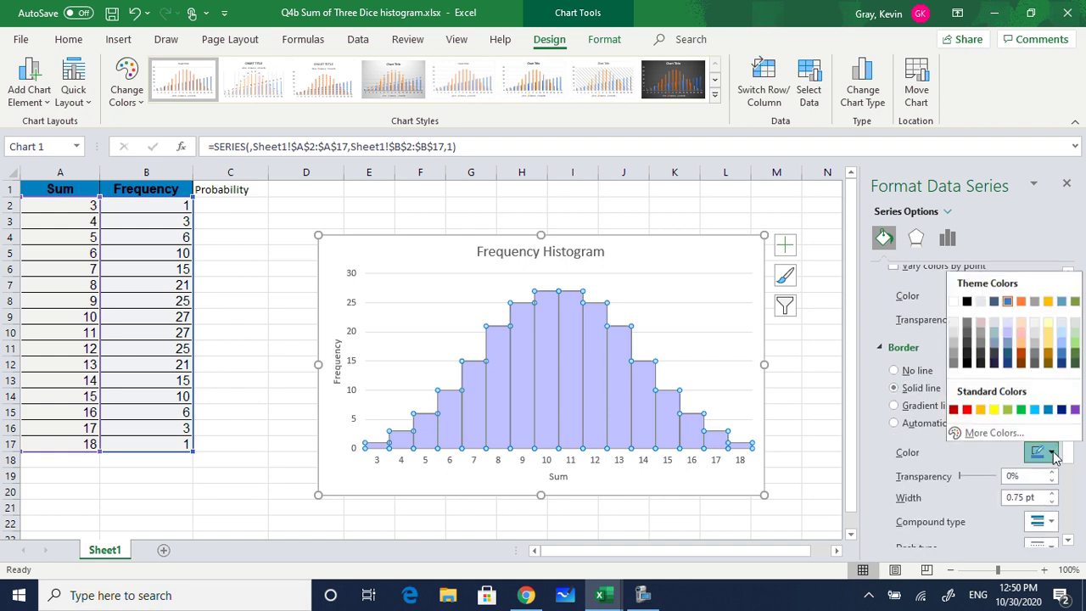
{"action": "left_click", "coordinate": [969, 342]}
{"action": "left_click", "coordinate": [827, 397]}
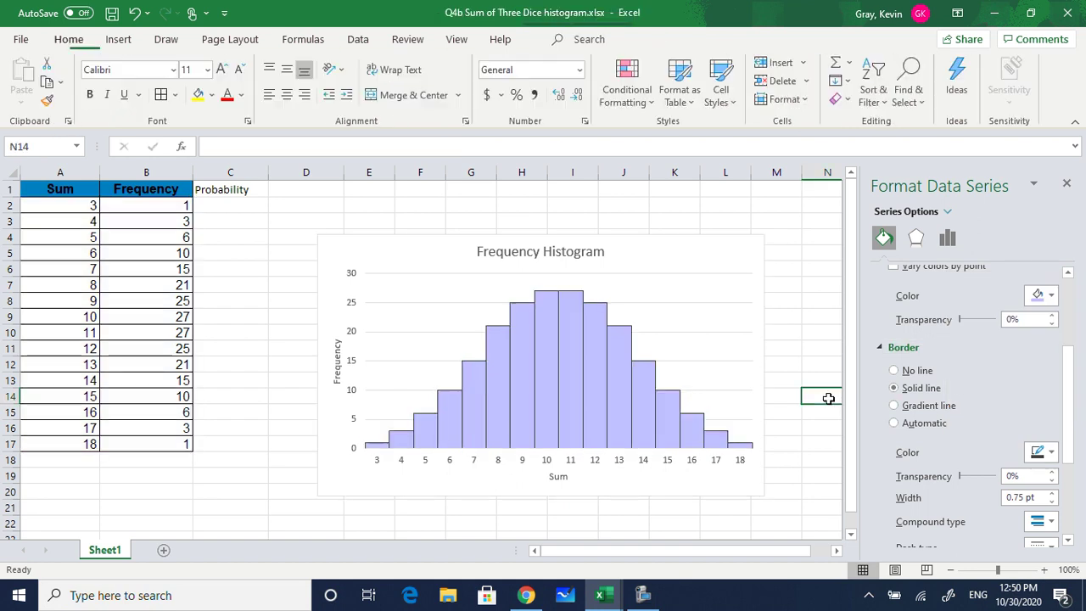
Add primary major vertical gridlines to the frequency histogram and close the formatting pane
{"action": "left_click", "coordinate": [455, 319]}
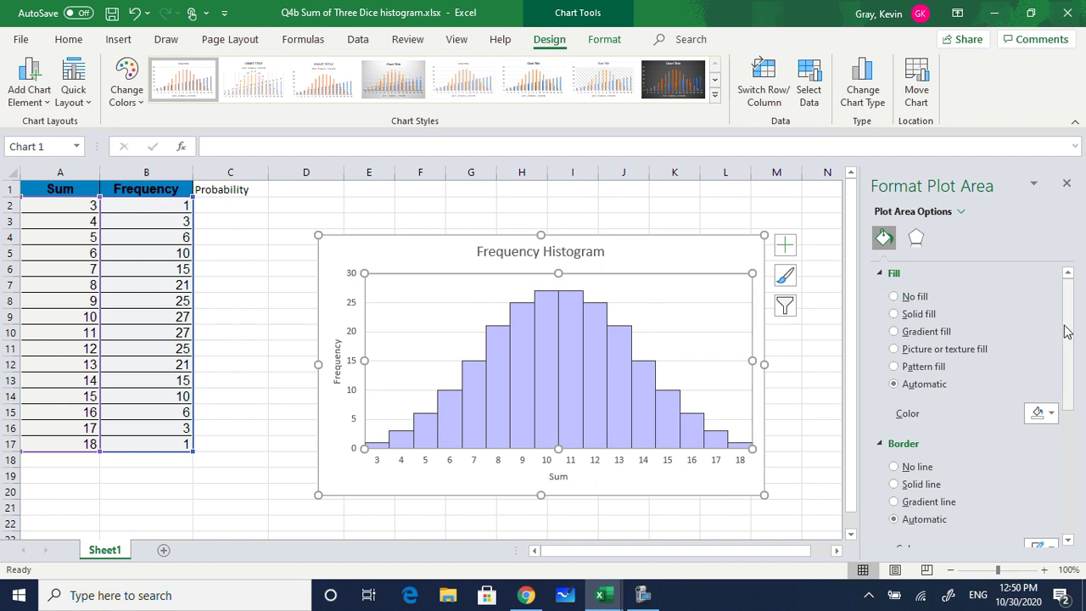
{"action": "mouse_move", "coordinate": [1066, 331]}
{"action": "left_mouse_down"}
{"action": "mouse_move", "coordinate": [1073, 368]}
{"action": "mouse_move", "coordinate": [1068, 311]}
{"action": "left_mouse_up"}
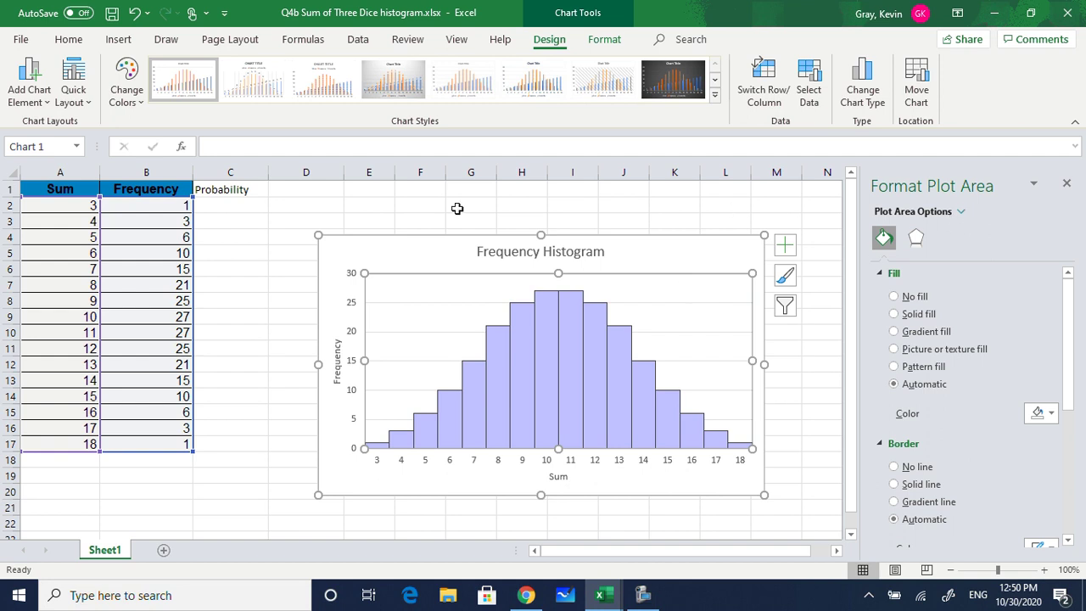
{"action": "left_click", "coordinate": [75, 97]}
{"action": "left_click", "coordinate": [29, 94]}
{"action": "left_click", "coordinate": [29, 93]}
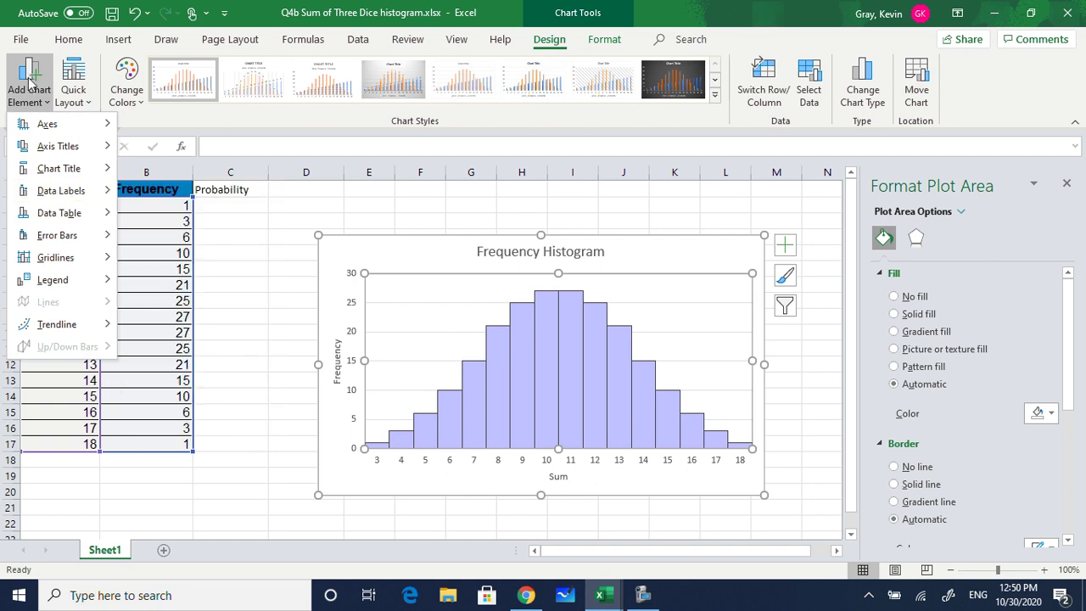
{"action": "mouse_move", "coordinate": [68, 263]}
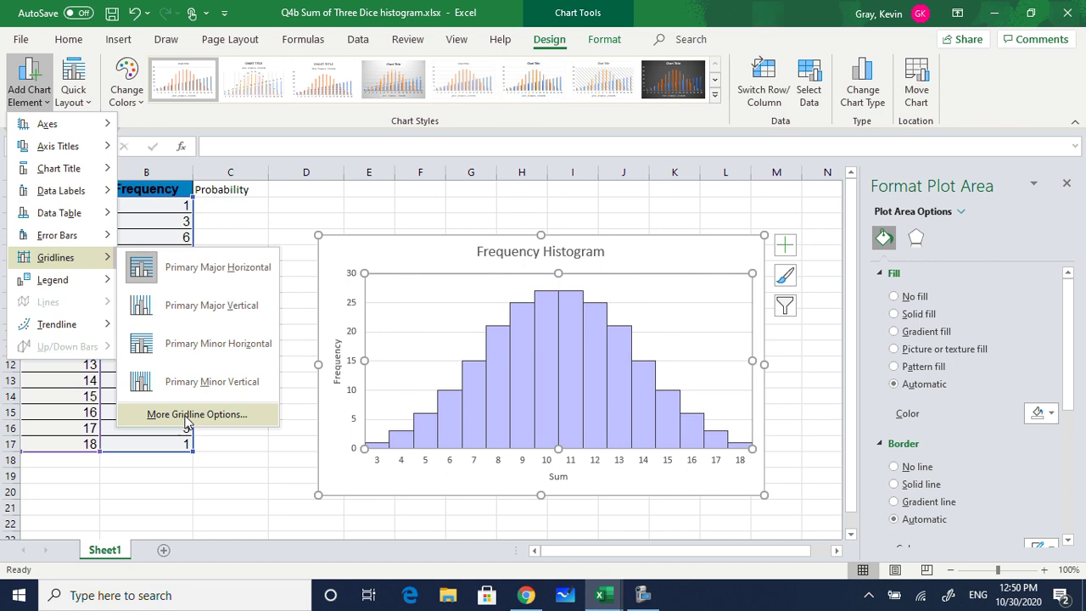
{"action": "left_click", "coordinate": [174, 306]}
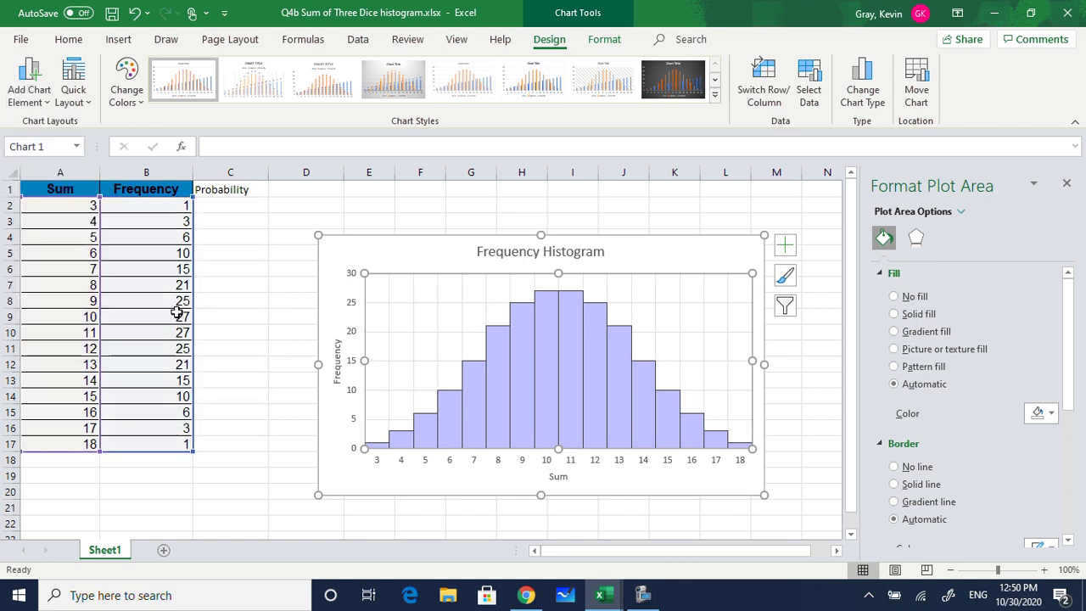
{"action": "left_click", "coordinate": [296, 201]}
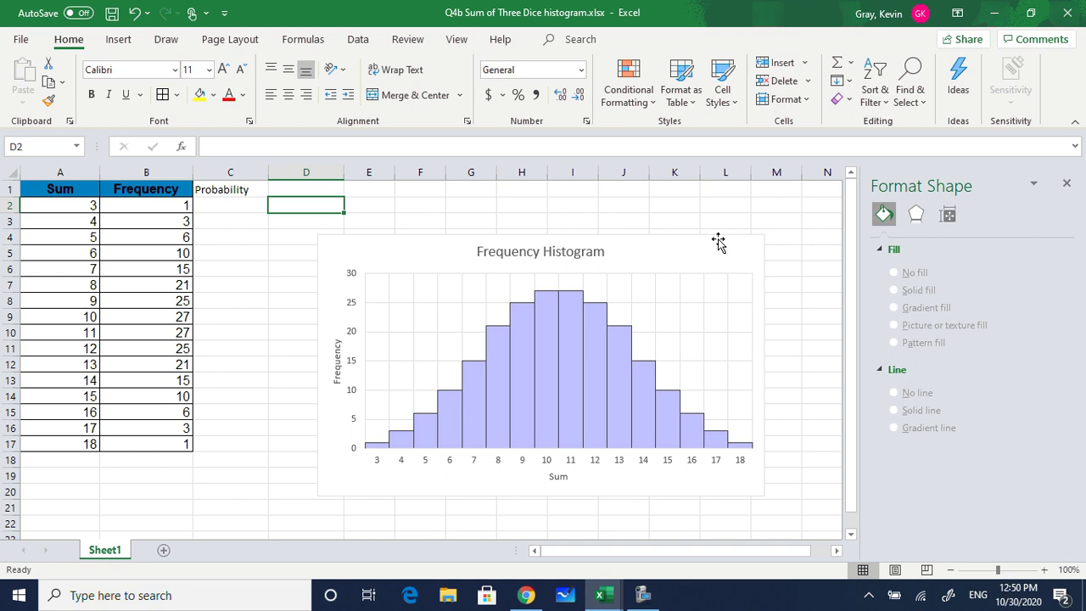
{"action": "left_click", "coordinate": [1067, 185]}
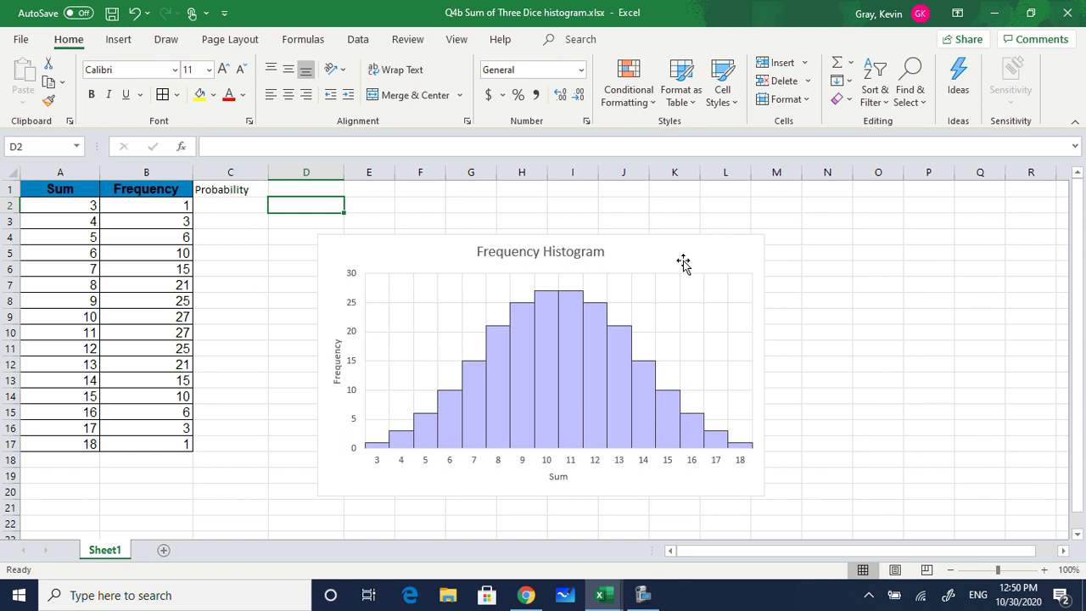
Copy the finished frequency histogram and paste it into a new blank Word document
{"action": "left_click", "coordinate": [678, 257]}
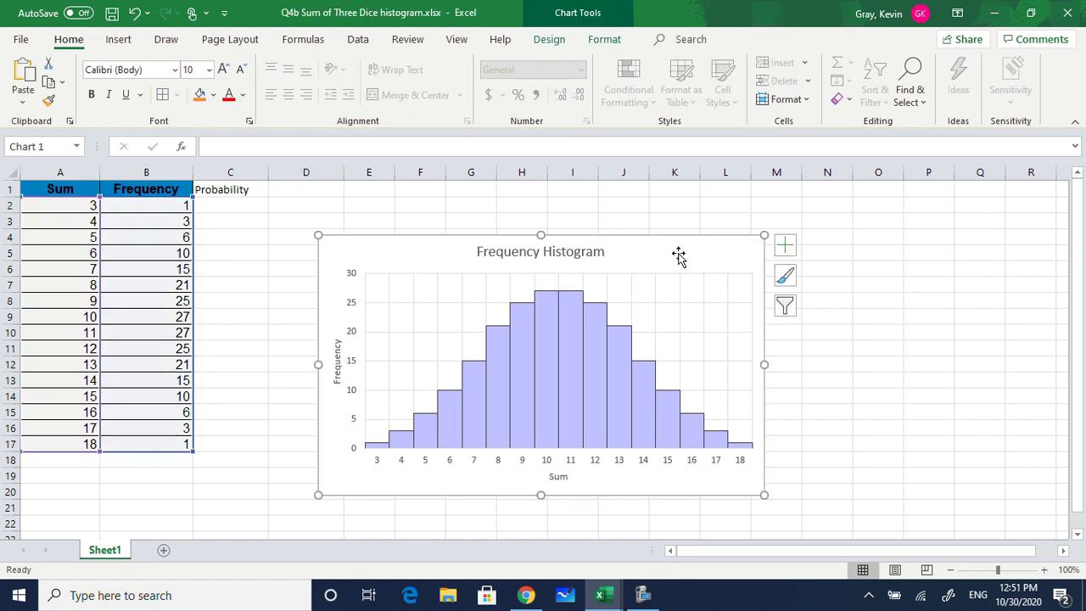
{"action": "left_click", "coordinate": [170, 597]}
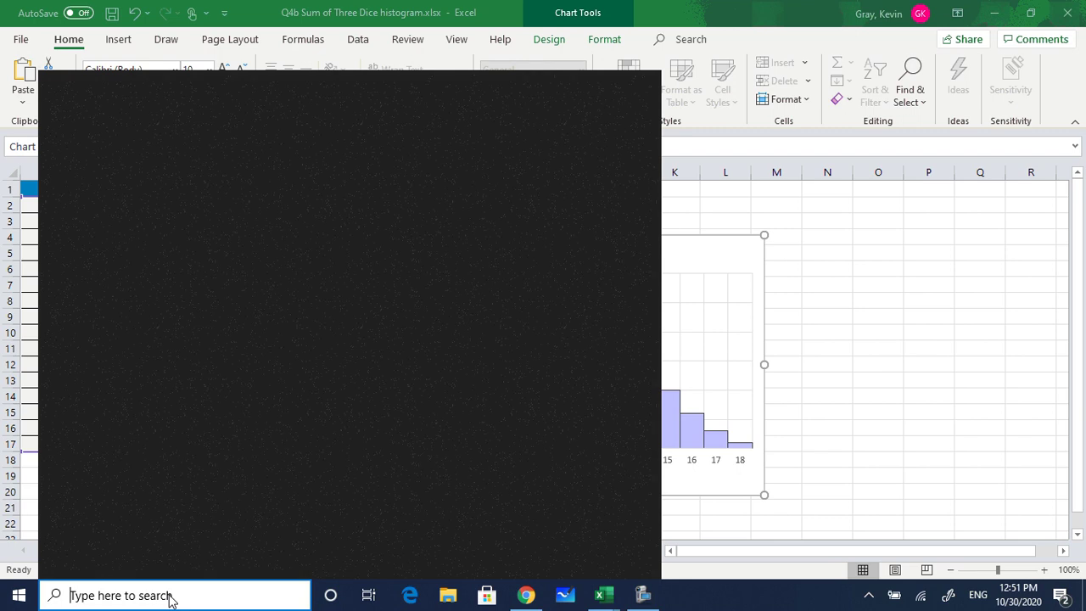
{"action": "type", "text": "word"}
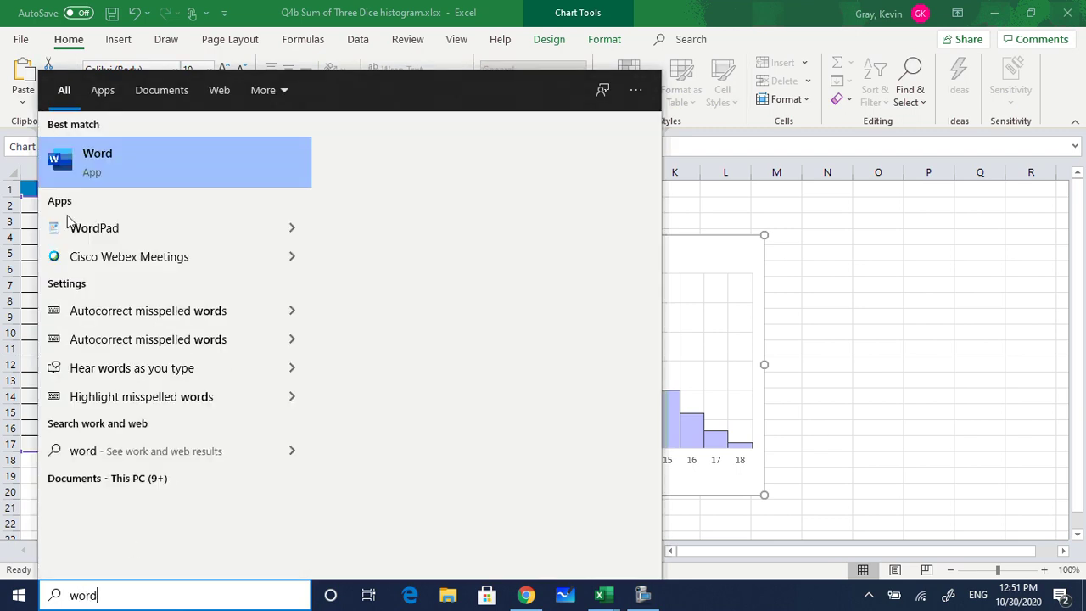
{"action": "left_click", "coordinate": [110, 167]}
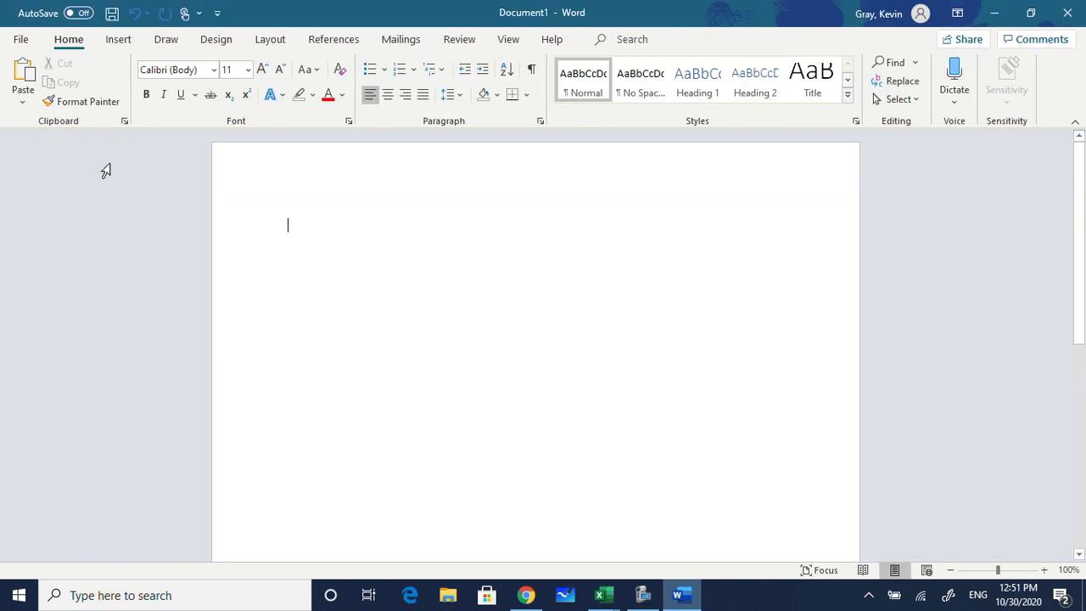
{"action": "key", "text": "ctrl+v"}
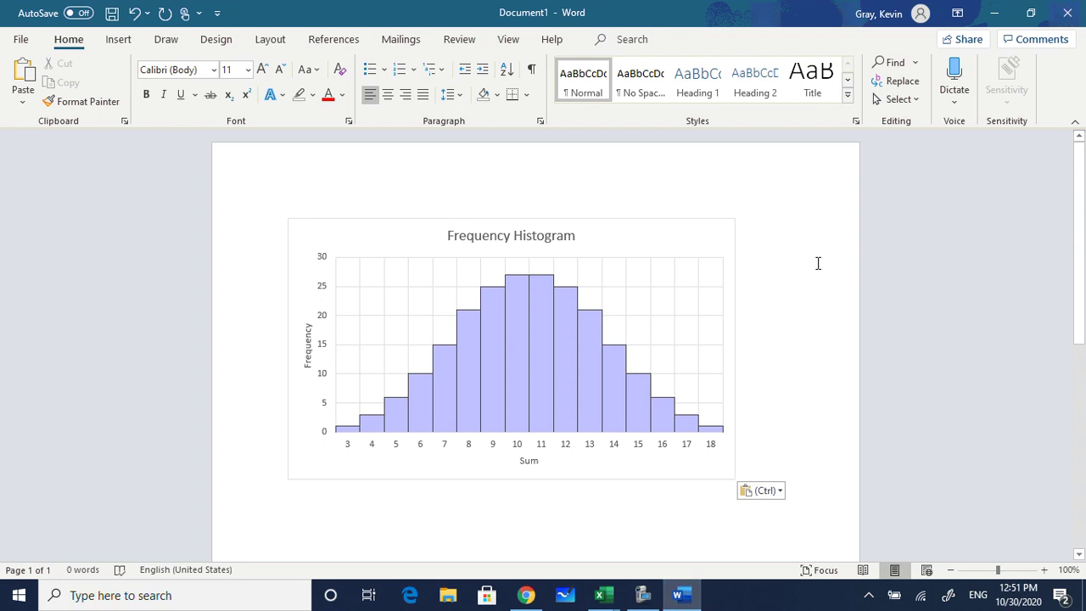
Return to the Excel workbook and widen the Probability column C slightly
{"action": "left_click", "coordinate": [996, 19]}
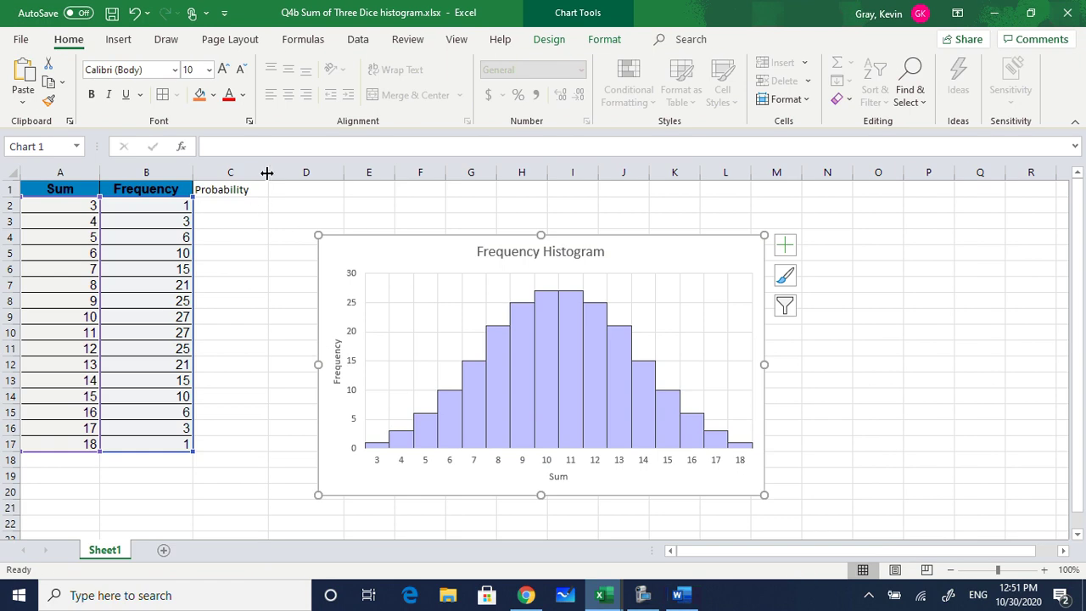
{"action": "left_click_drag", "start_coordinate": [266, 172], "coordinate": [277, 172]}
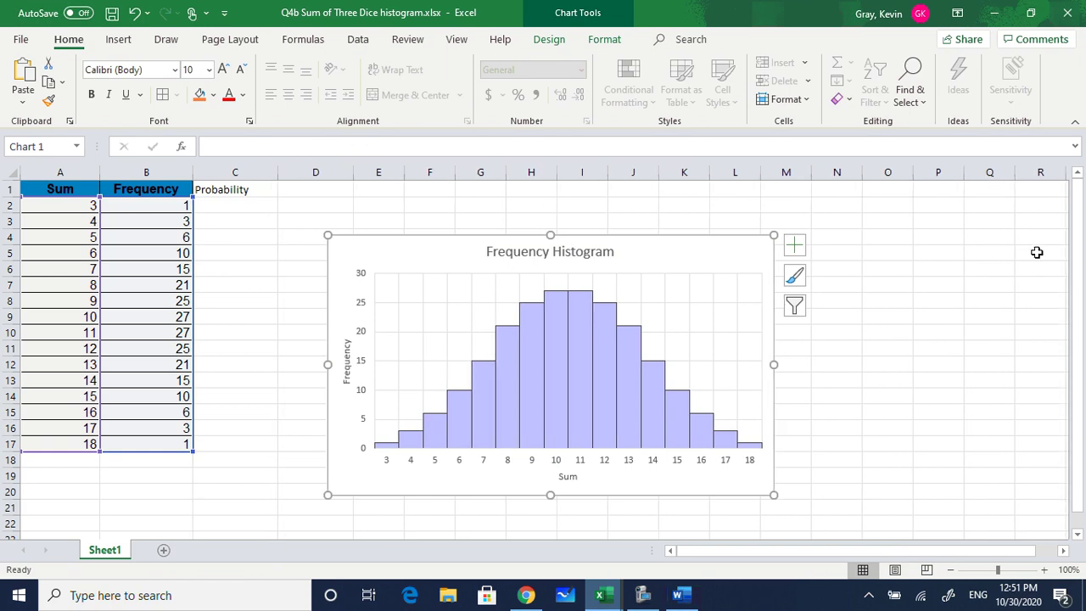
{"action": "scroll", "coordinate": [1036, 251], "scroll_direction": "down", "scroll_amount": 1}
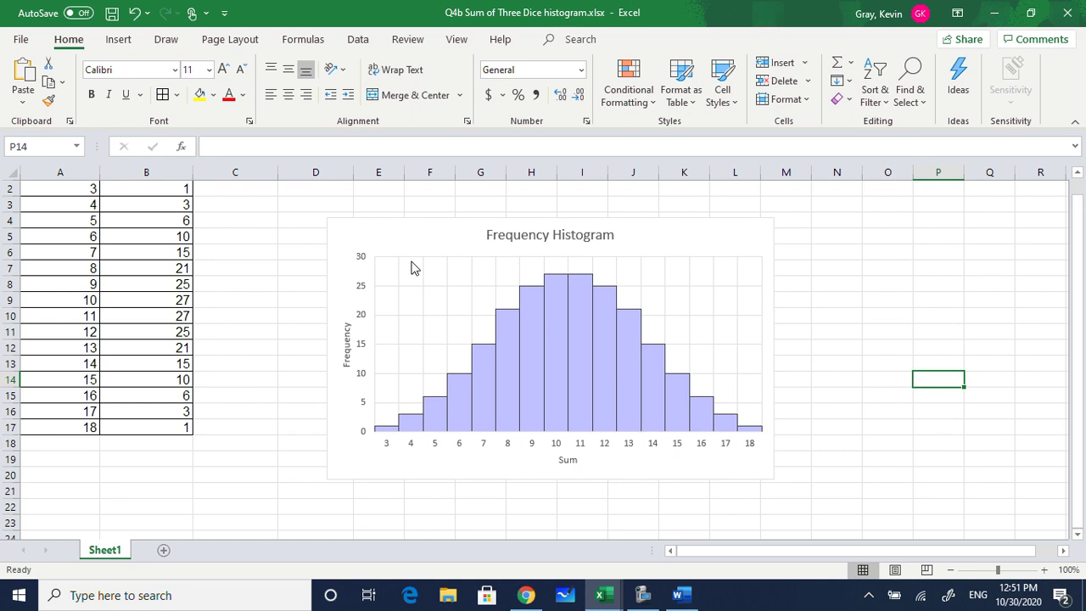
{"action": "left_click_drag", "start_coordinate": [1070, 261], "coordinate": [1078, 238]}
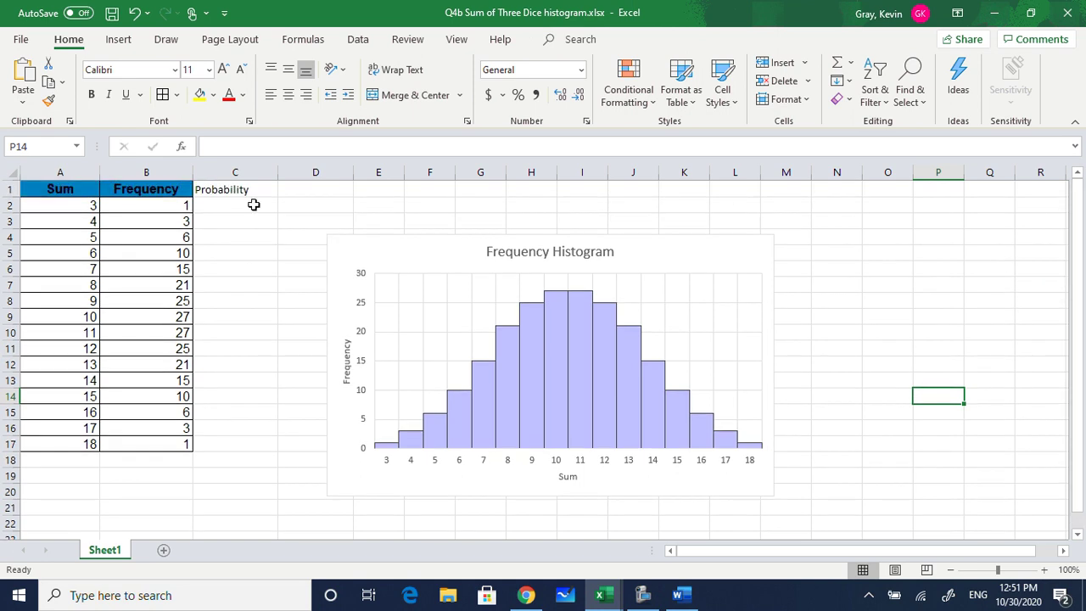
Fill the Probability header in cell C1 with dark blue
{"action": "left_click", "coordinate": [225, 190]}
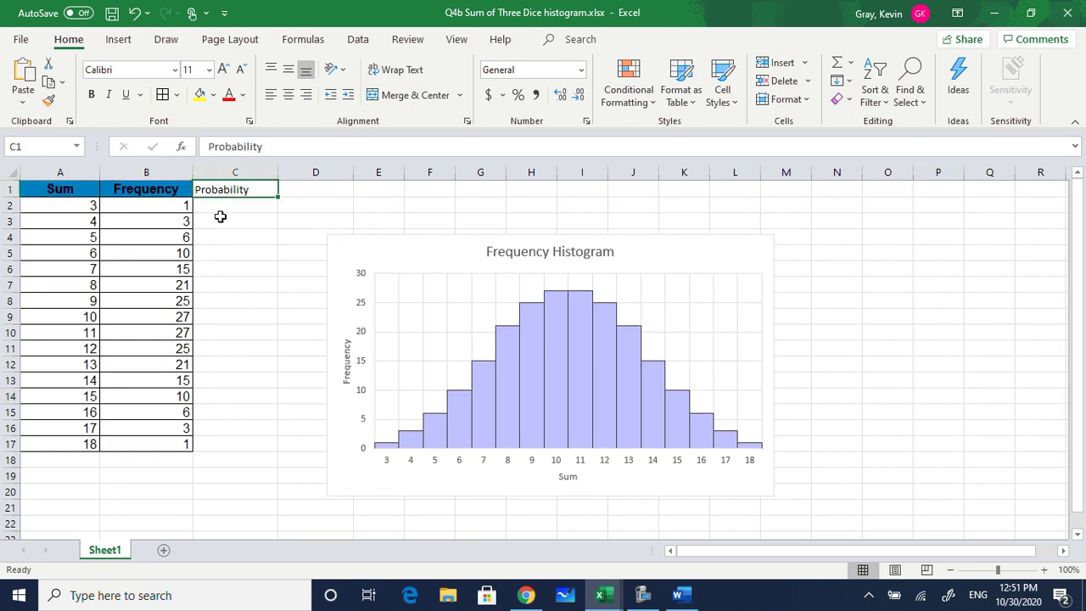
{"action": "left_click", "coordinate": [213, 94]}
{"action": "left_click", "coordinate": [252, 186]}
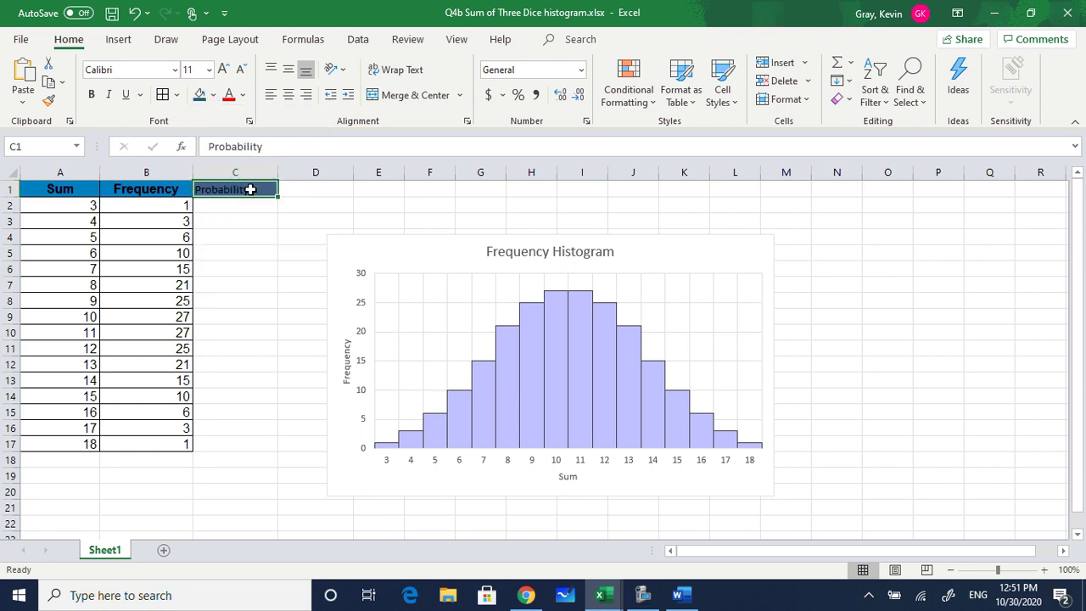
{"action": "left_click", "coordinate": [240, 209]}
Make the Probability header in C1 bold and set its font size to 16
{"action": "left_click", "coordinate": [238, 188]}
{"action": "left_click", "coordinate": [91, 94]}
{"action": "left_click", "coordinate": [209, 69]}
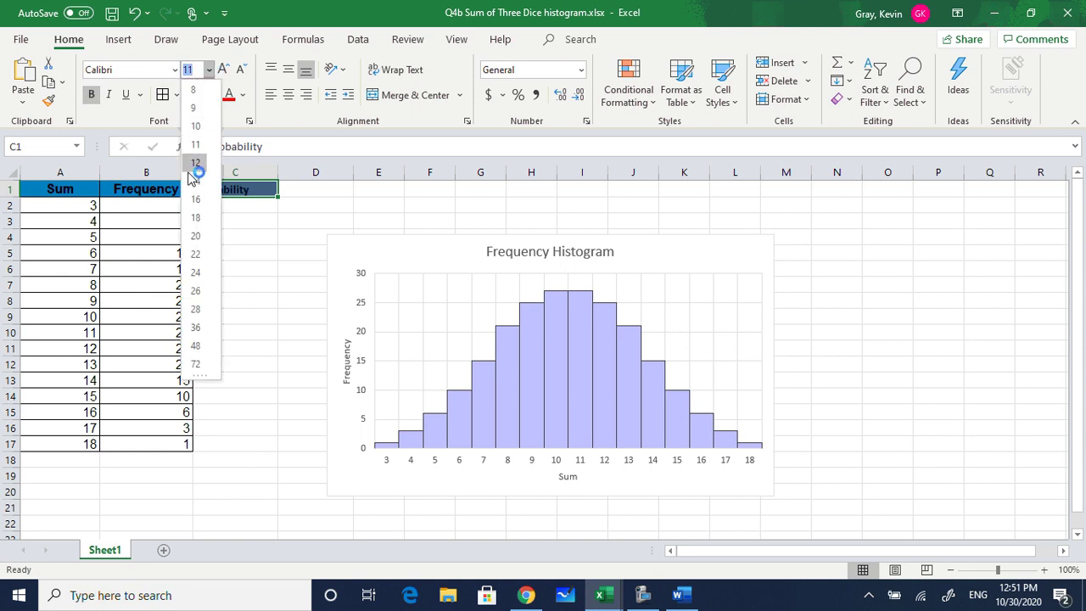
{"action": "left_click", "coordinate": [196, 199]}
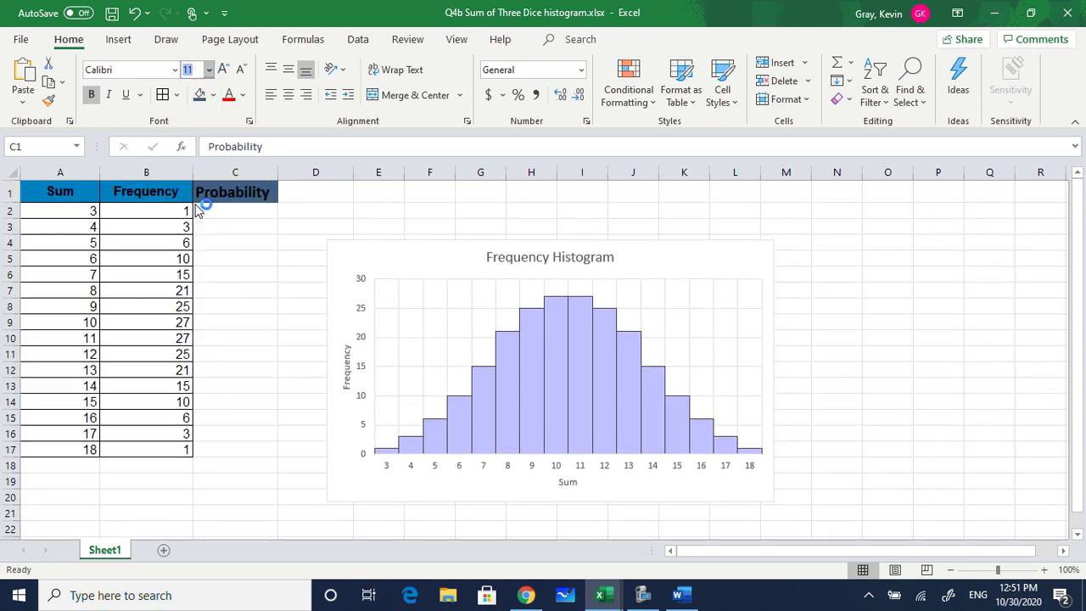
{"action": "left_click", "coordinate": [213, 213]}
Set the Probability header cell's fill to the medium blue theme colour
{"action": "left_click", "coordinate": [214, 193]}
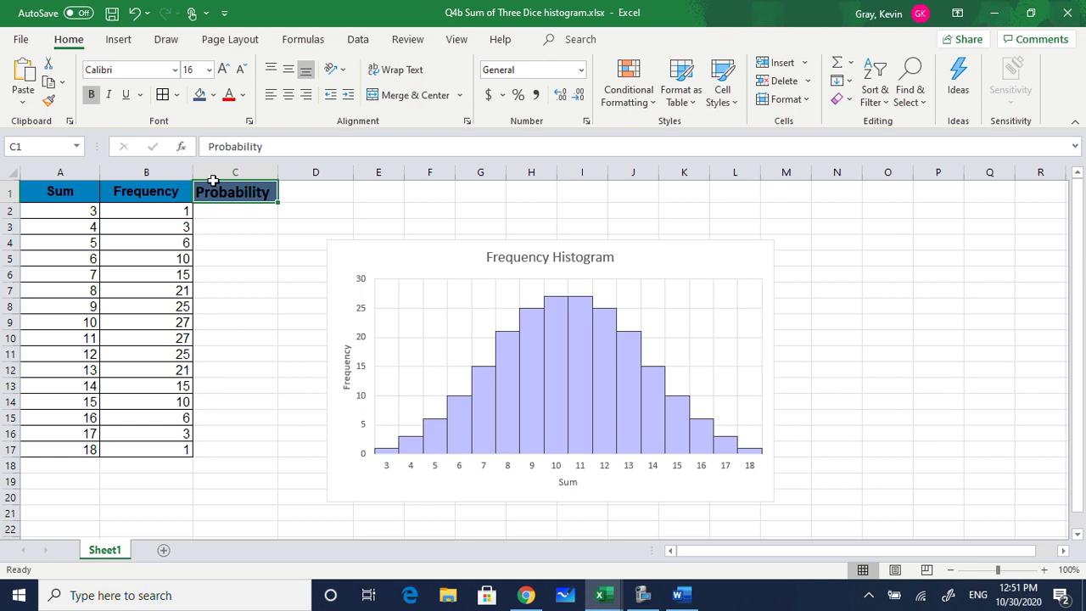
{"action": "left_click", "coordinate": [212, 95]}
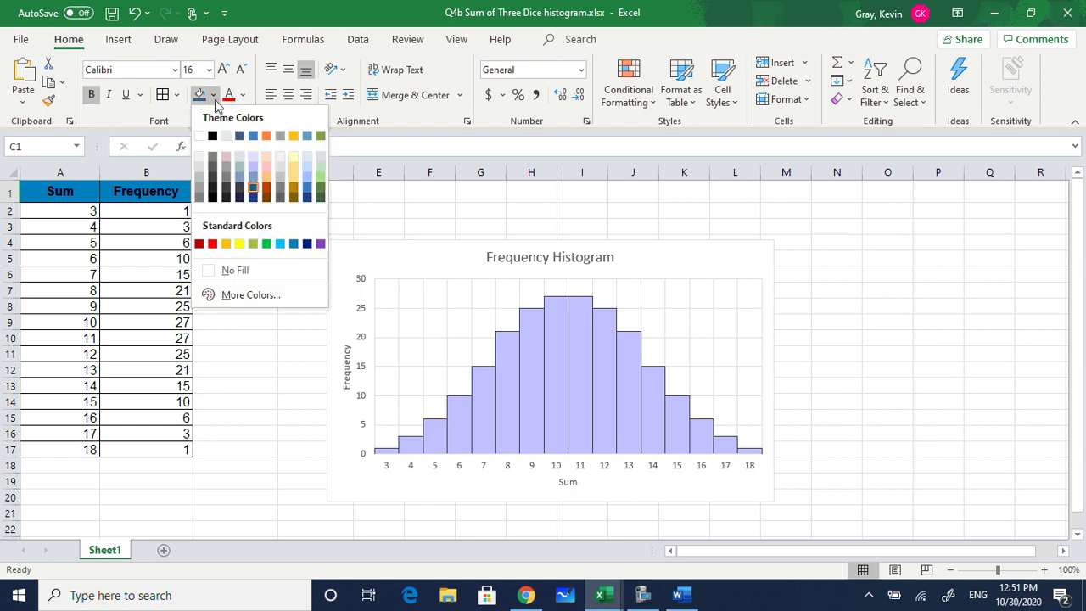
{"action": "left_click", "coordinate": [254, 139]}
{"action": "left_click", "coordinate": [227, 212]}
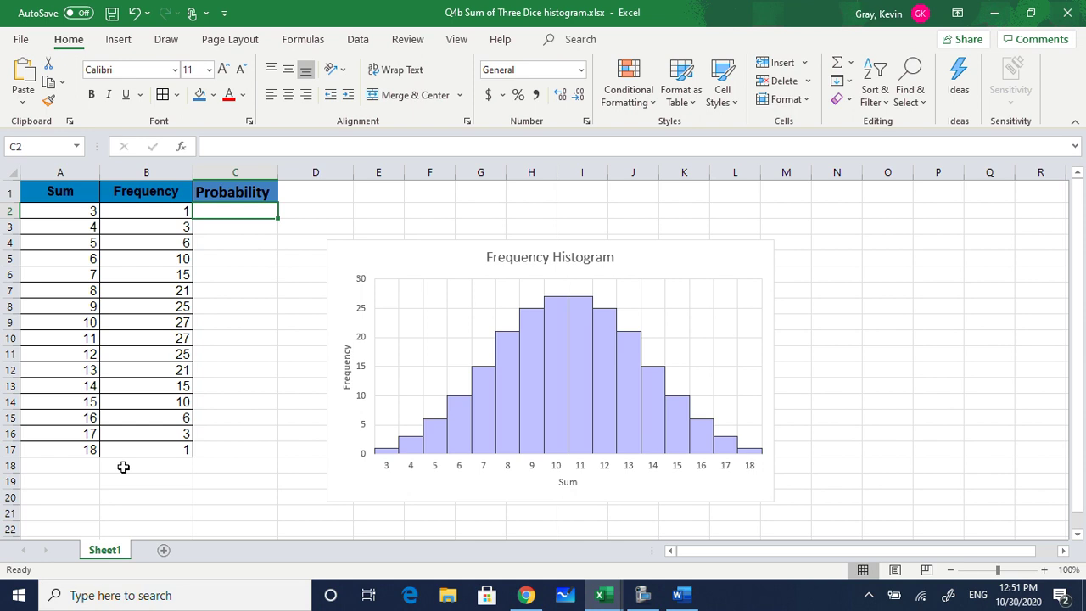
Label cell A18 "sum" and total the frequencies in B18 with =sum(B2:B17)
{"action": "left_click", "coordinate": [83, 469]}
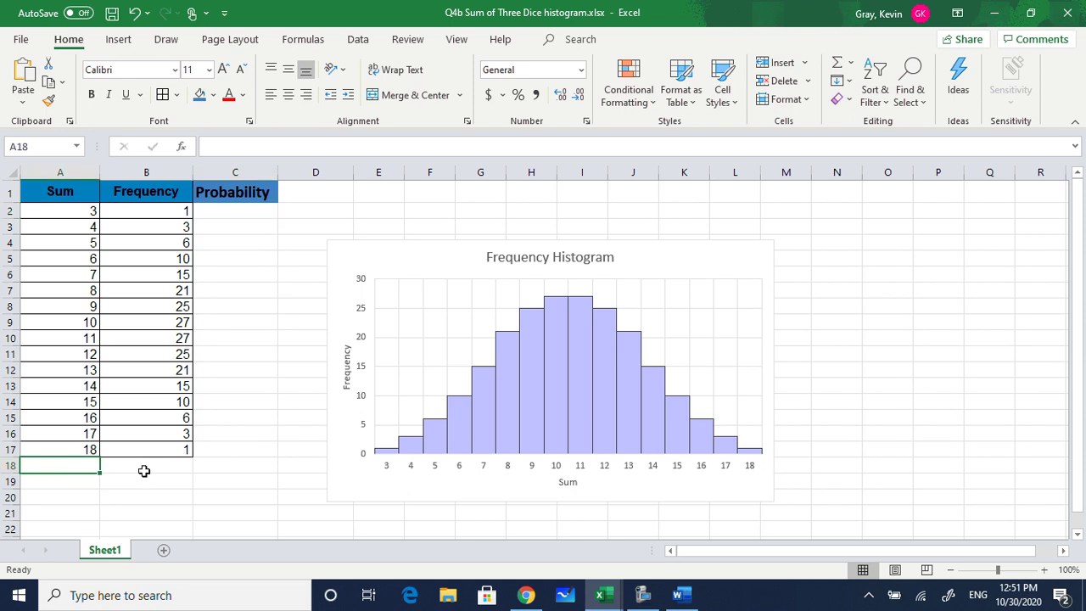
{"action": "type", "text": "sum"}
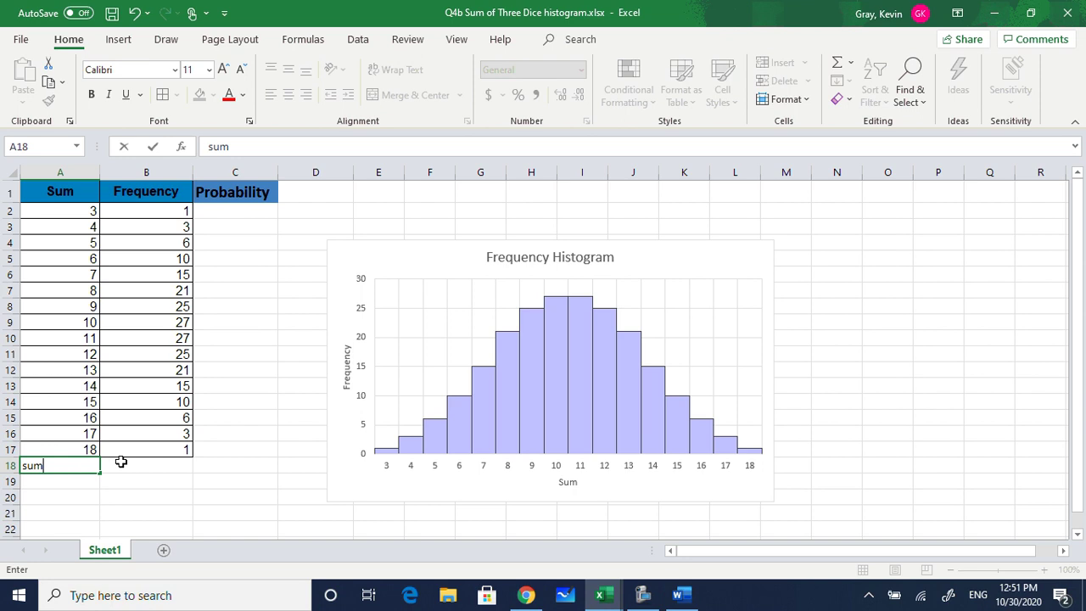
{"action": "left_click", "coordinate": [120, 466]}
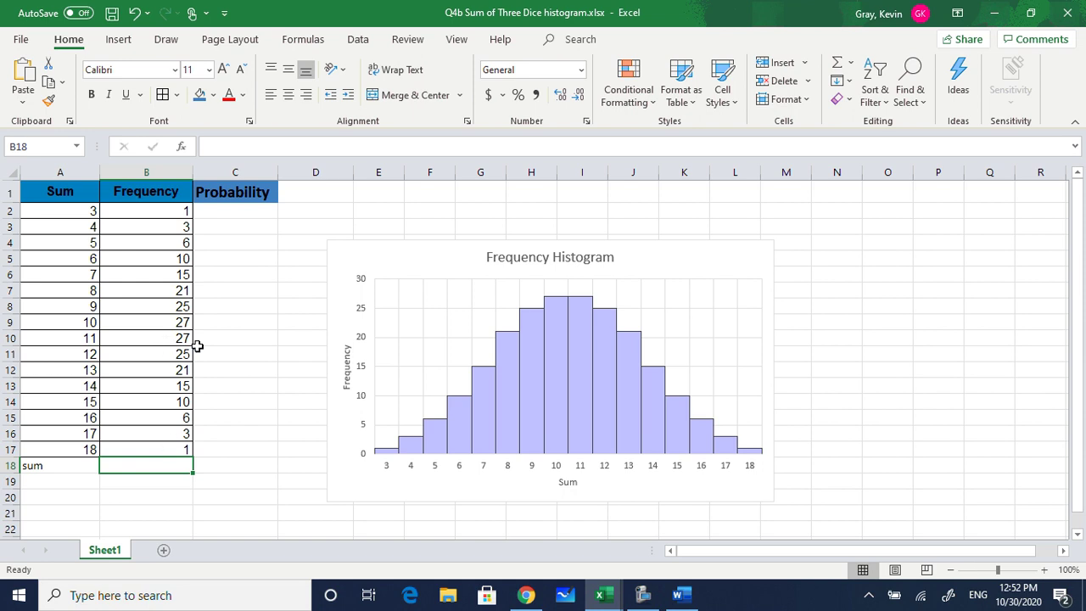
{"action": "left_click", "coordinate": [225, 149]}
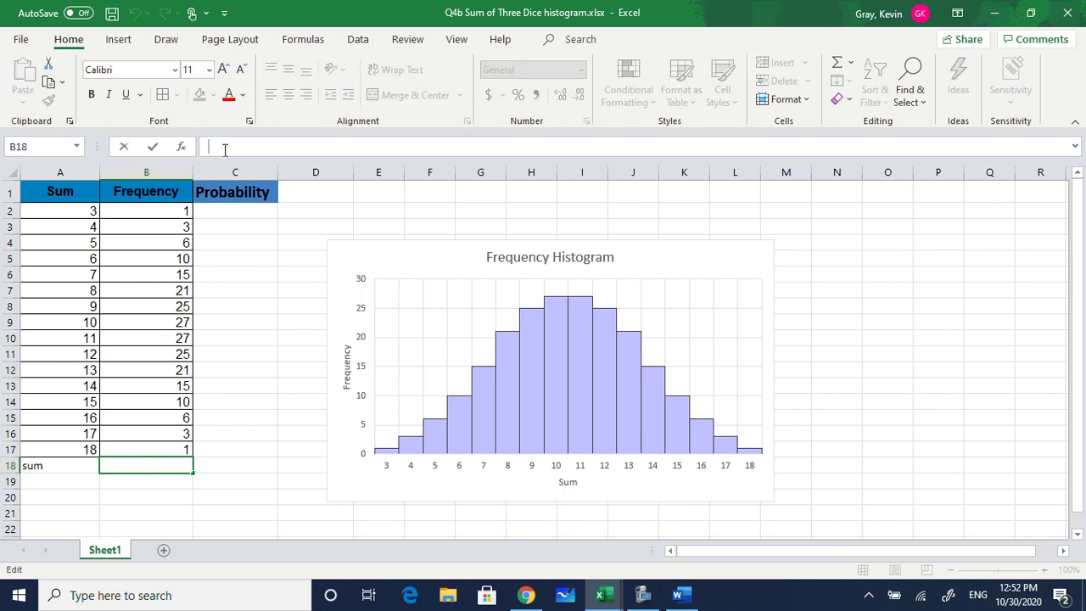
{"action": "type", "text": "=sum"}
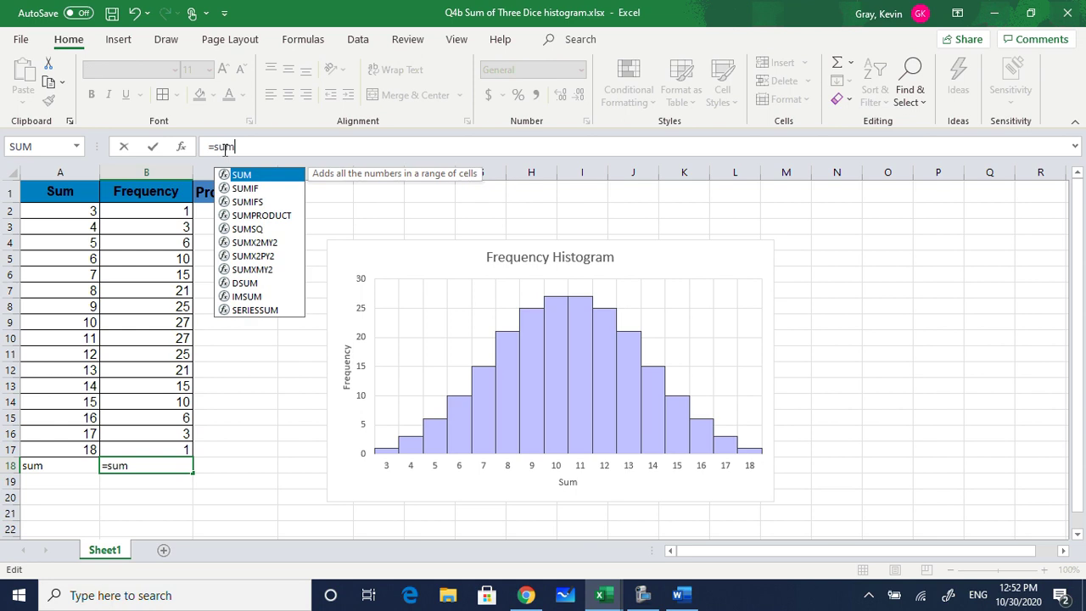
{"action": "type", "text": "("}
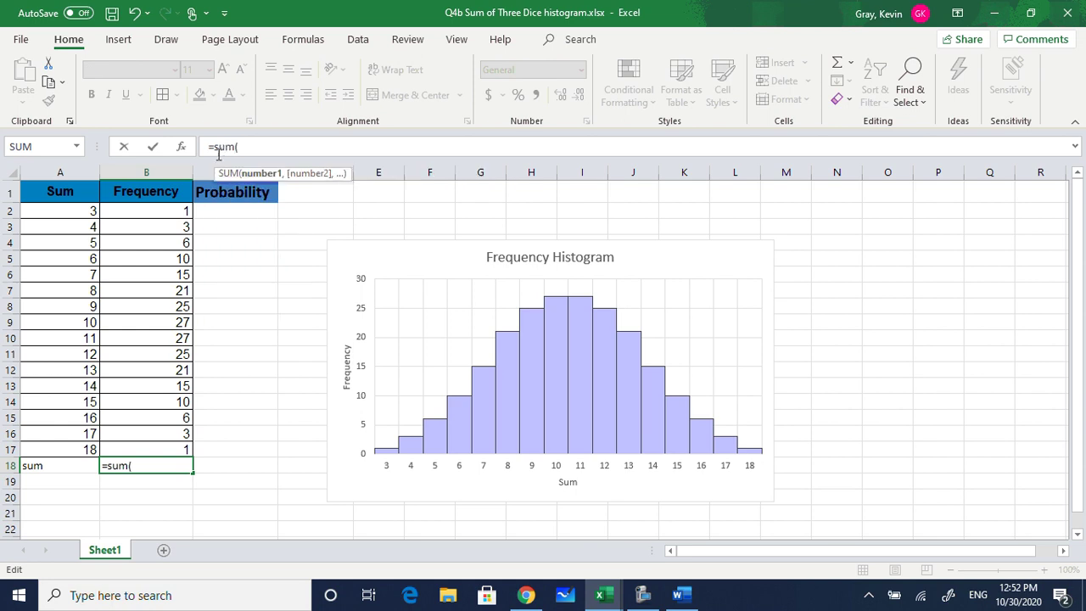
{"action": "left_click_drag", "start_coordinate": [155, 215], "coordinate": [174, 448]}
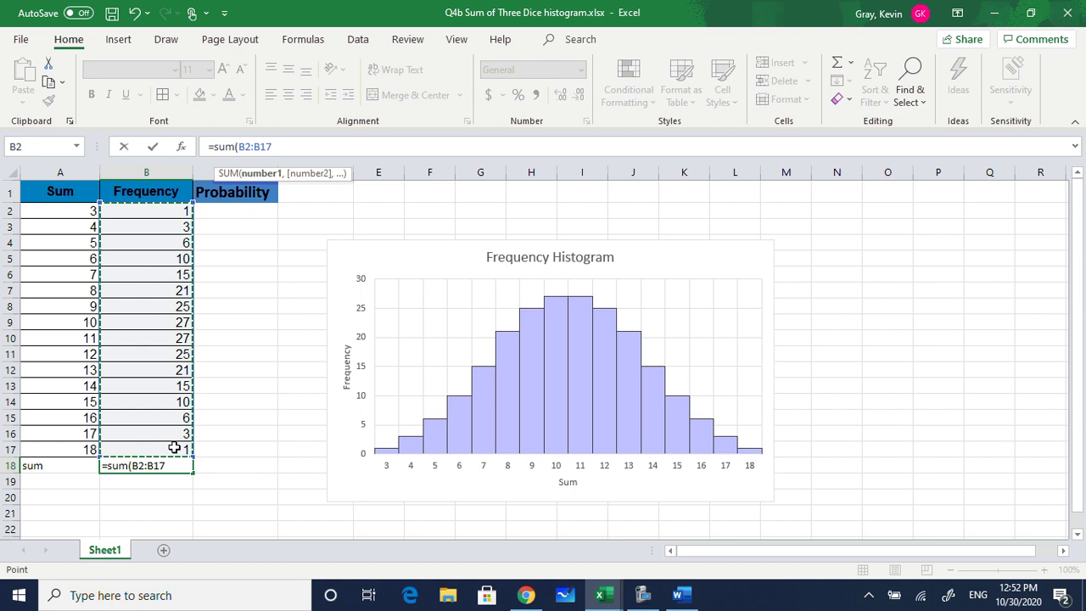
{"action": "type", "text": ")"}
{"action": "key", "text": "Return"}
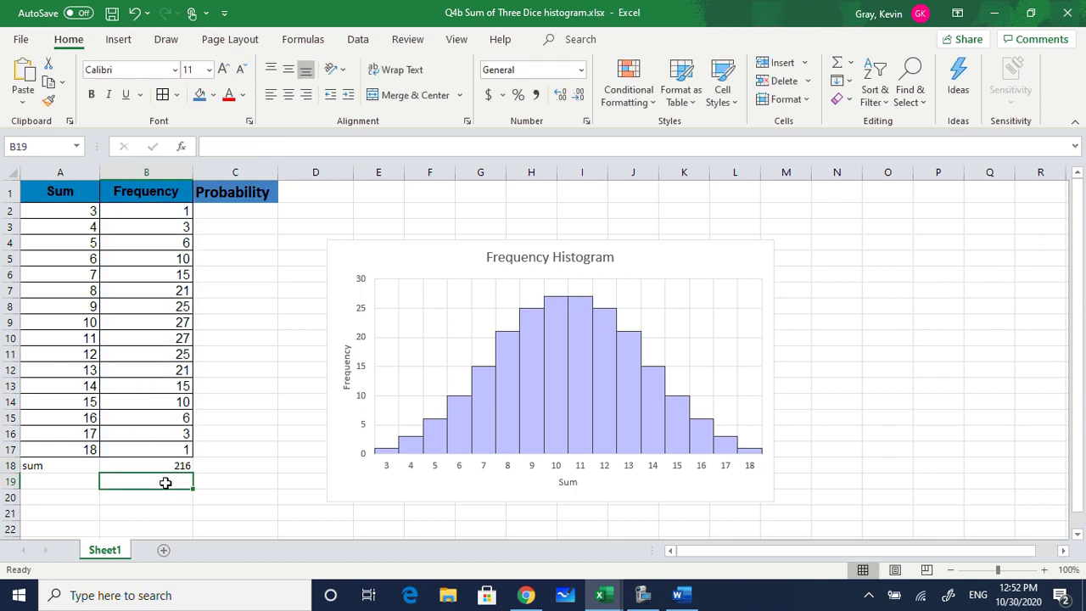
Move the Frequency Histogram chart farther from the table, so it spans about columns H to Q
{"action": "left_click", "coordinate": [213, 467]}
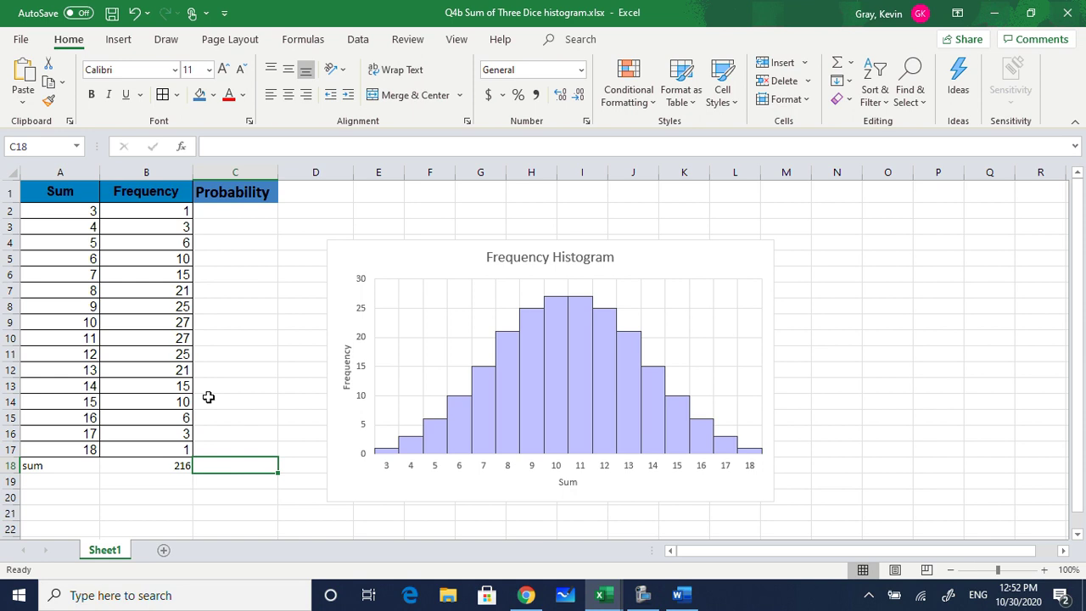
{"action": "left_click", "coordinate": [225, 211]}
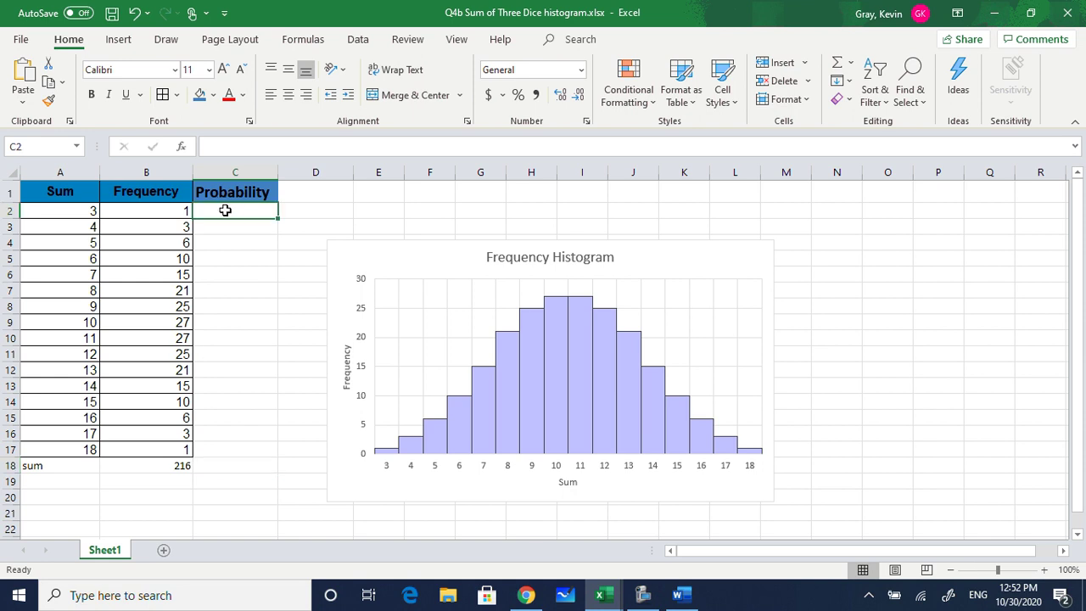
{"action": "left_click_drag", "start_coordinate": [398, 254], "coordinate": [631, 251]}
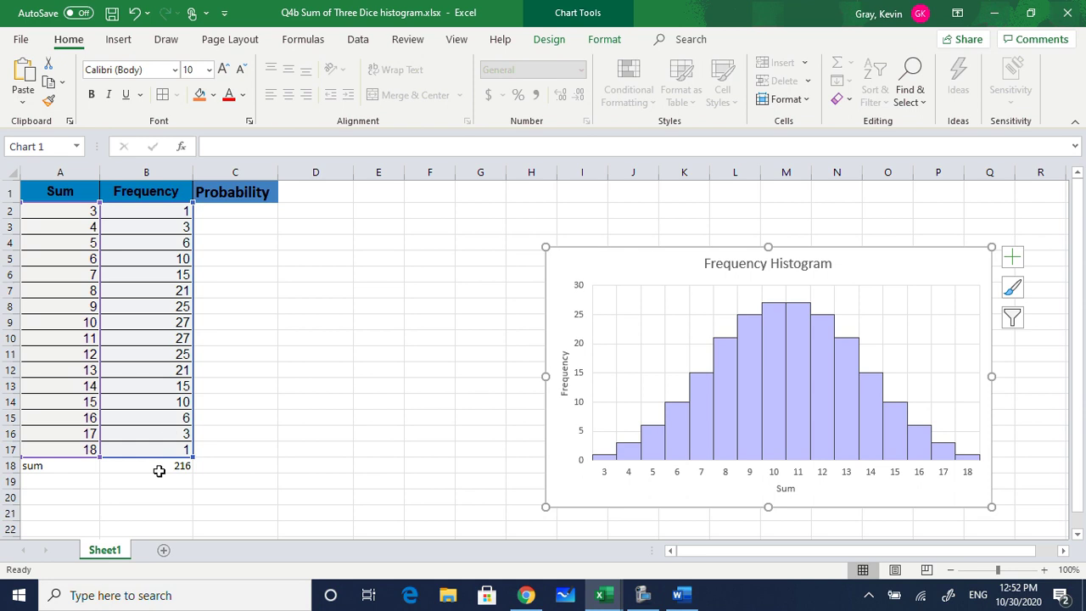
Enter the formula =B2/B$18 in C2, keeping the total's row reference absolute
{"action": "left_click", "coordinate": [218, 213]}
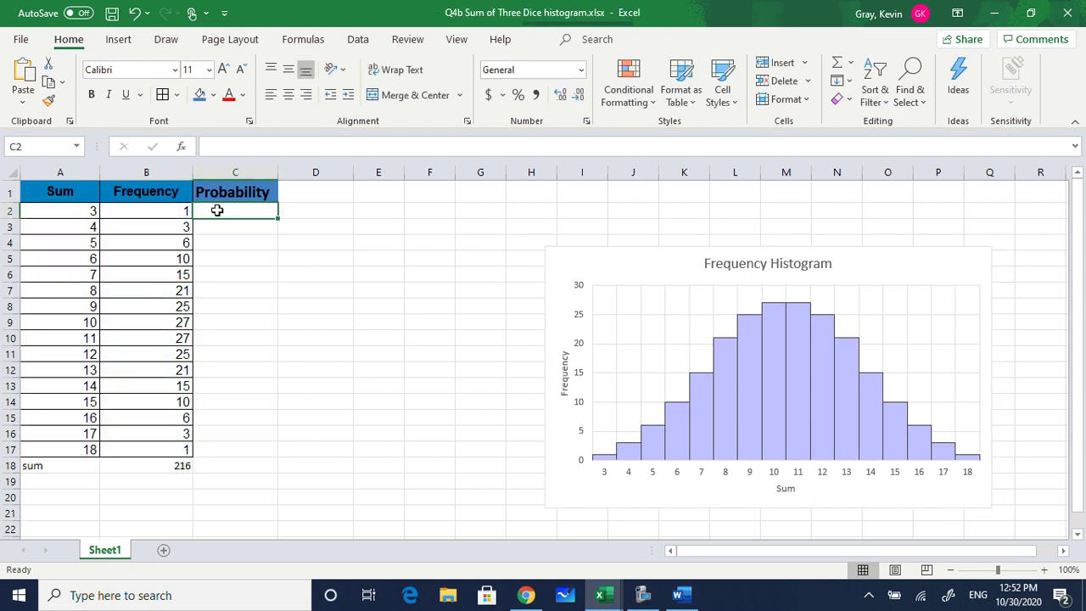
{"action": "left_click", "coordinate": [218, 150]}
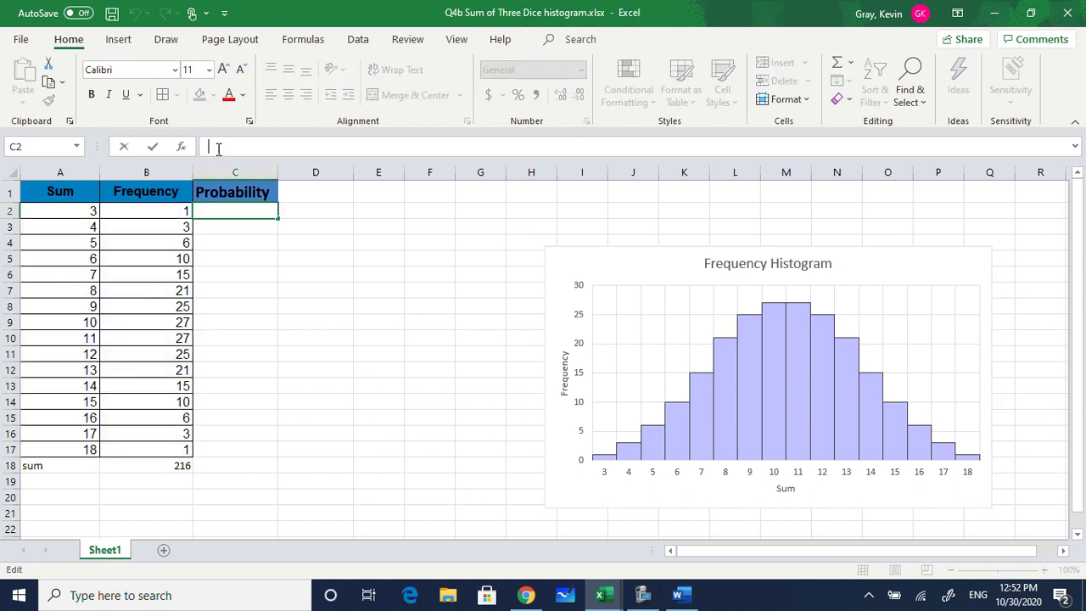
{"action": "type", "text": "="}
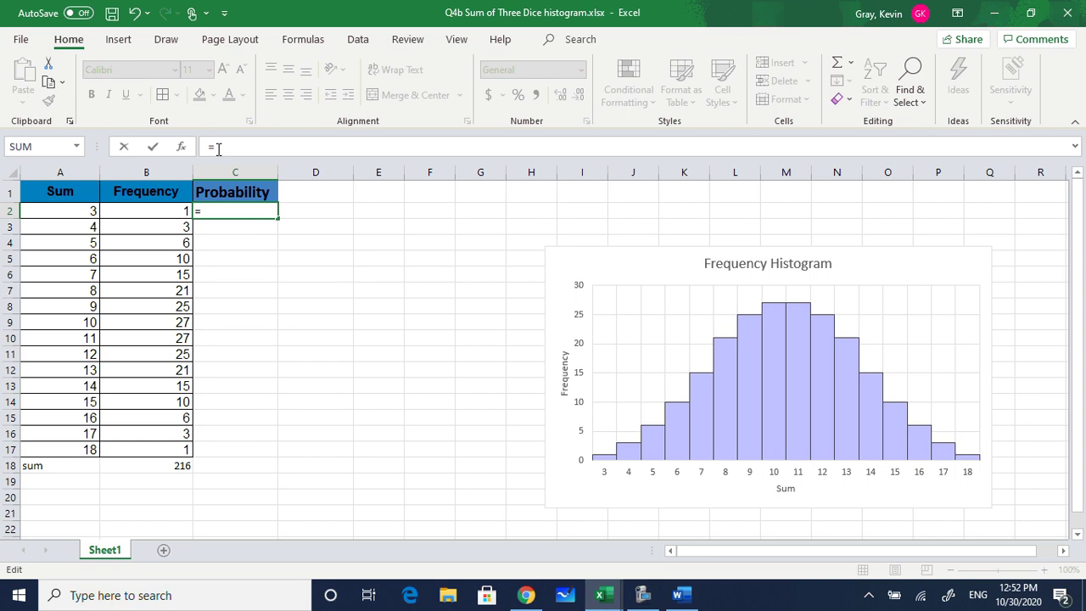
{"action": "left_click", "coordinate": [151, 214]}
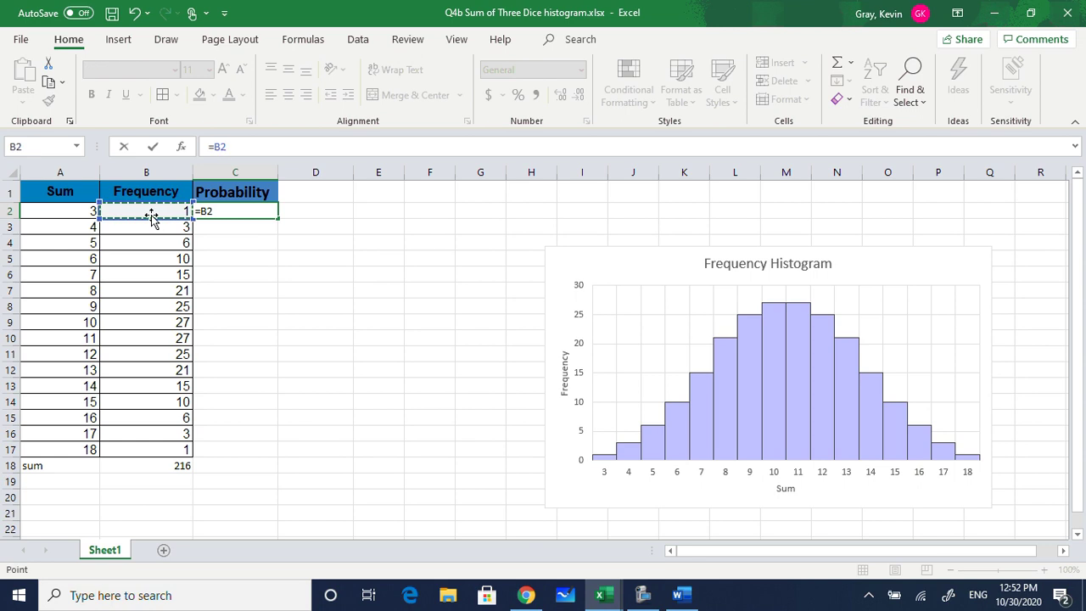
{"action": "type", "text": "/"}
{"action": "left_click", "coordinate": [152, 465]}
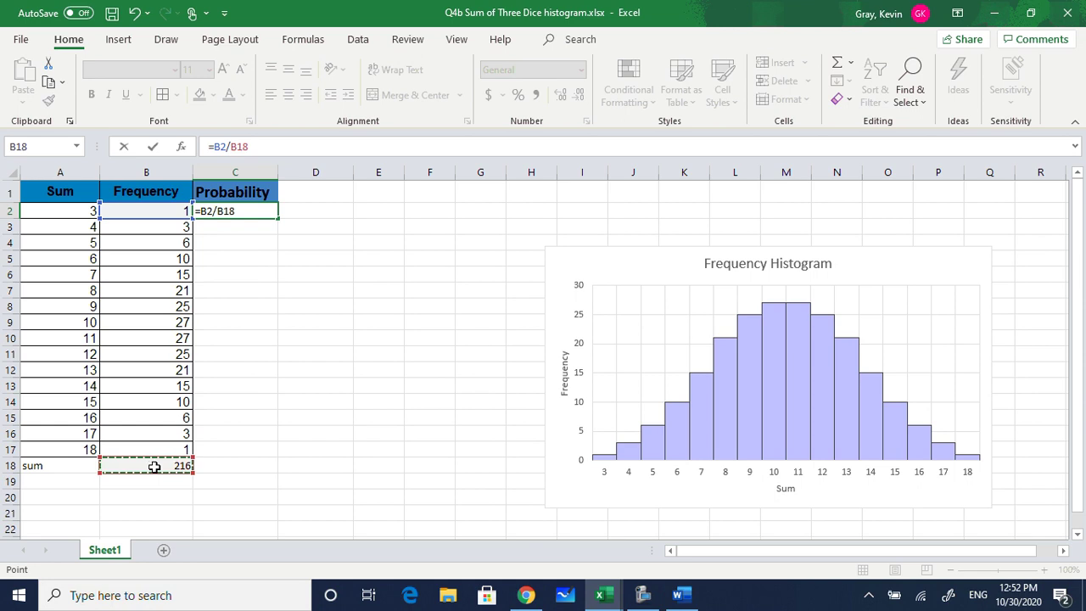
{"action": "left_click", "coordinate": [237, 146]}
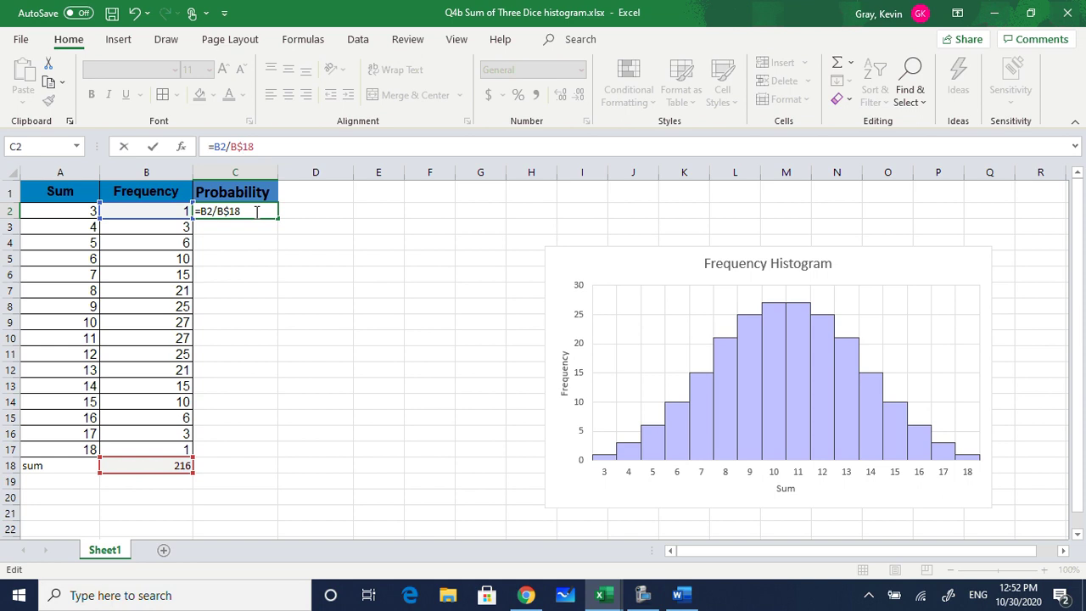
{"action": "key", "text": "Return"}
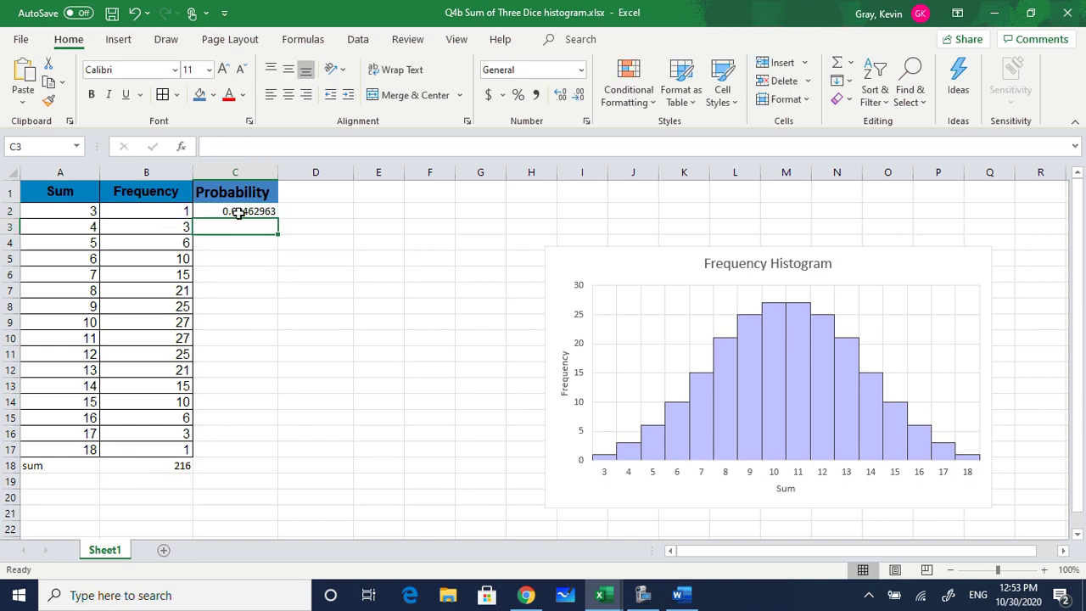
Fill the probability formula from C2 down through C17 and check C9 against frequency B9 and total B18
{"action": "left_click", "coordinate": [239, 212]}
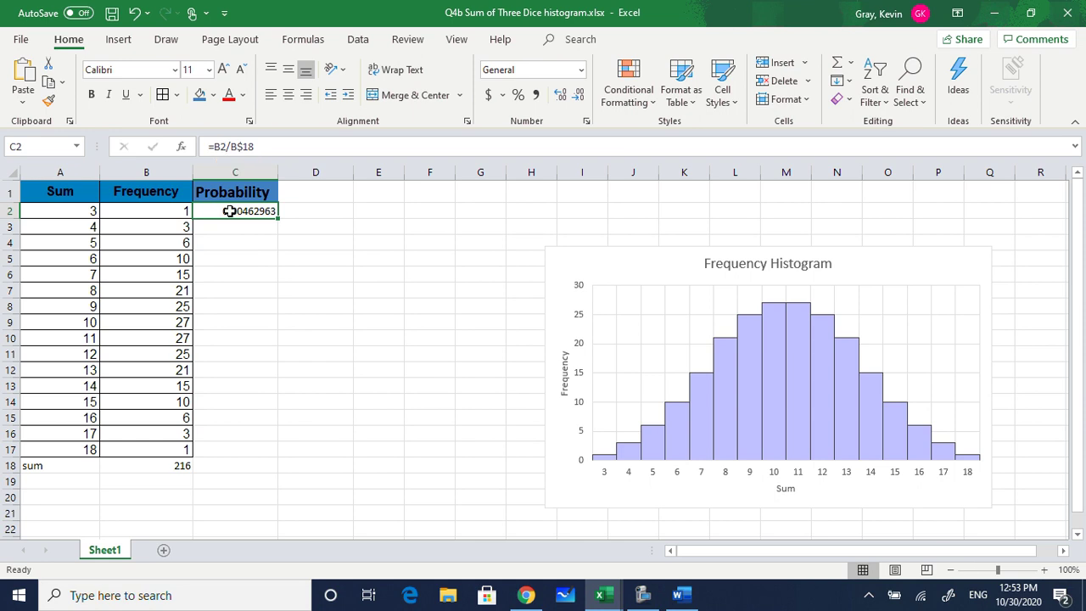
{"action": "left_click_drag", "start_coordinate": [229, 211], "coordinate": [236, 449]}
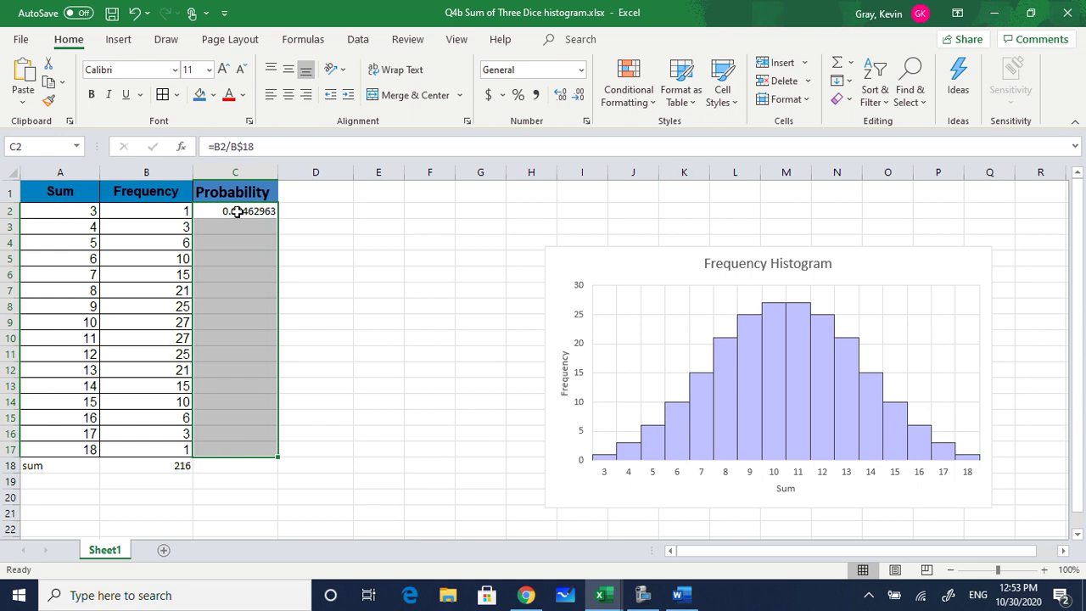
{"action": "left_click", "coordinate": [849, 81]}
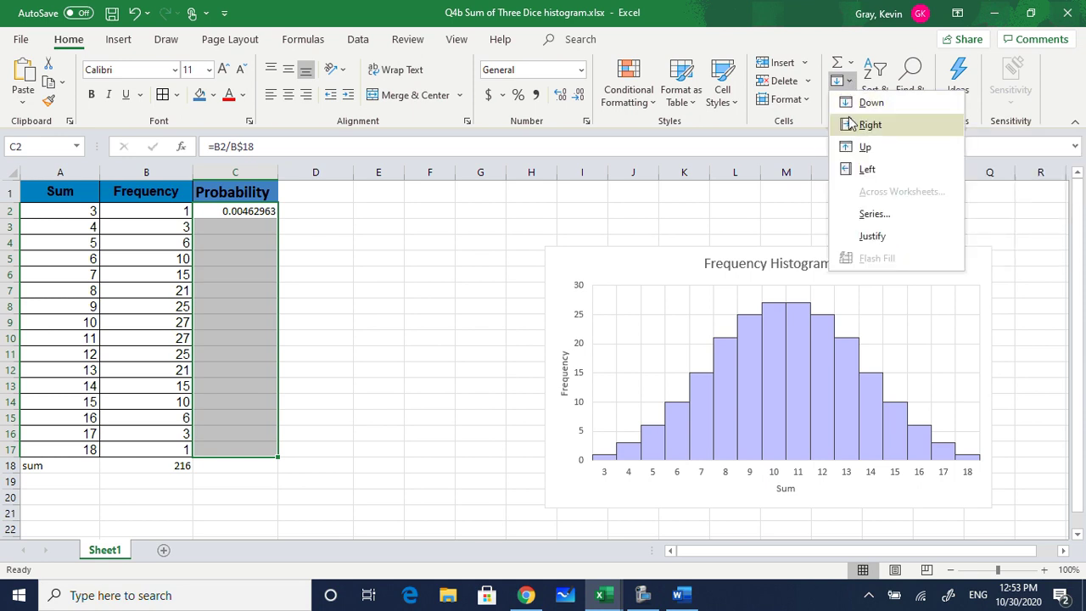
{"action": "left_click", "coordinate": [853, 109]}
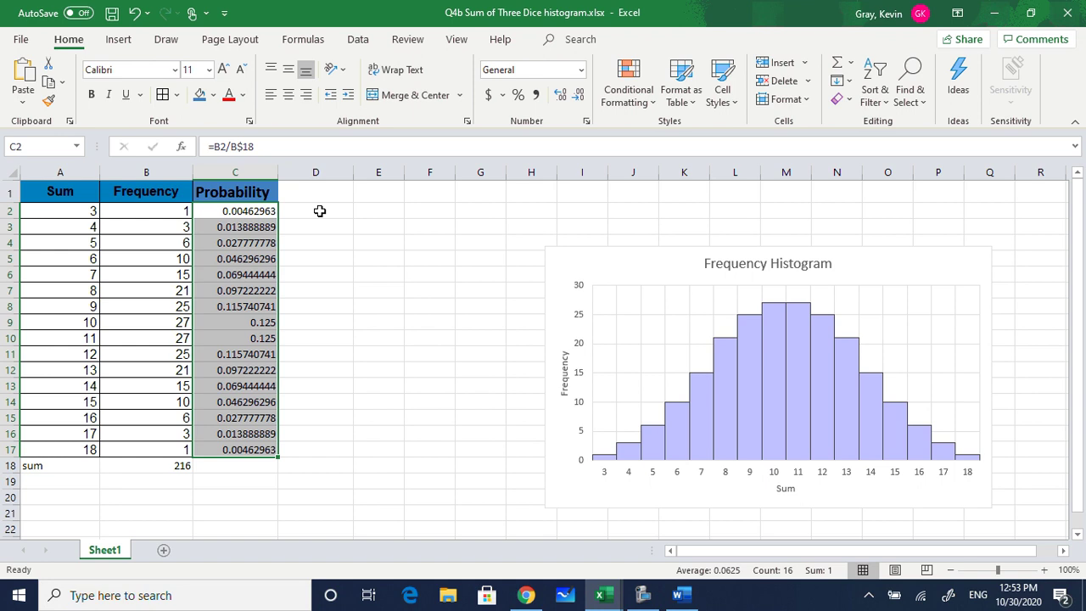
{"action": "left_click", "coordinate": [252, 211]}
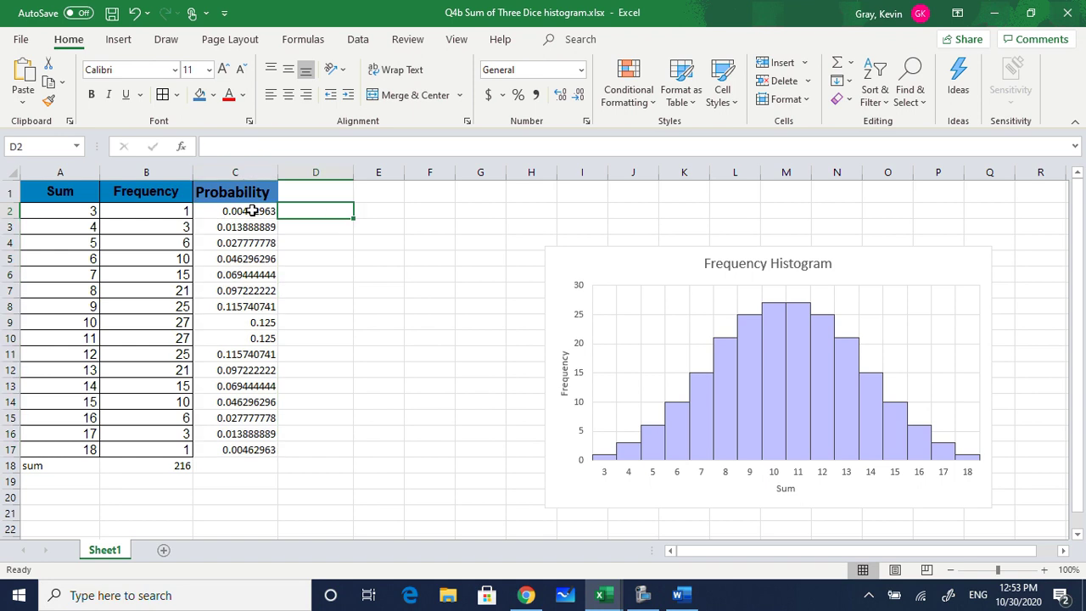
{"action": "left_click", "coordinate": [229, 322]}
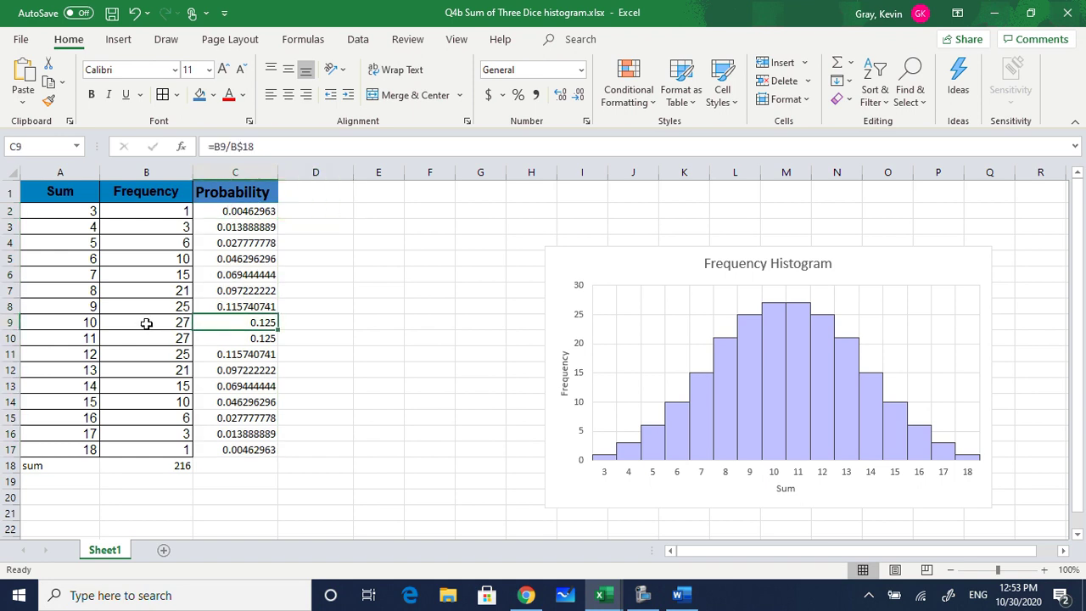
{"action": "left_click", "coordinate": [146, 323]}
{"action": "left_click", "coordinate": [154, 462]}
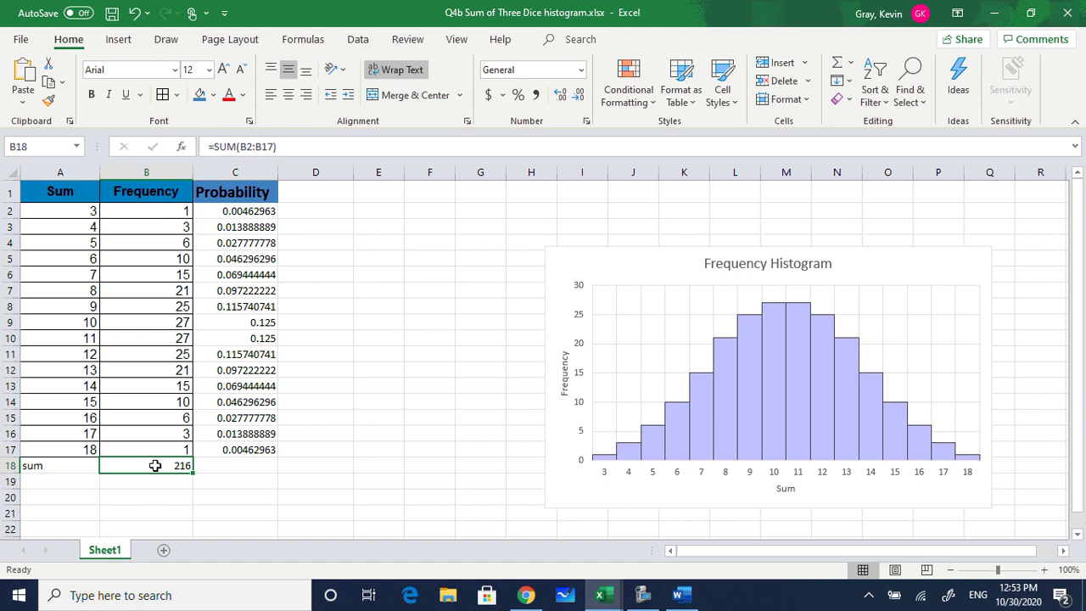
{"action": "left_click", "coordinate": [225, 325]}
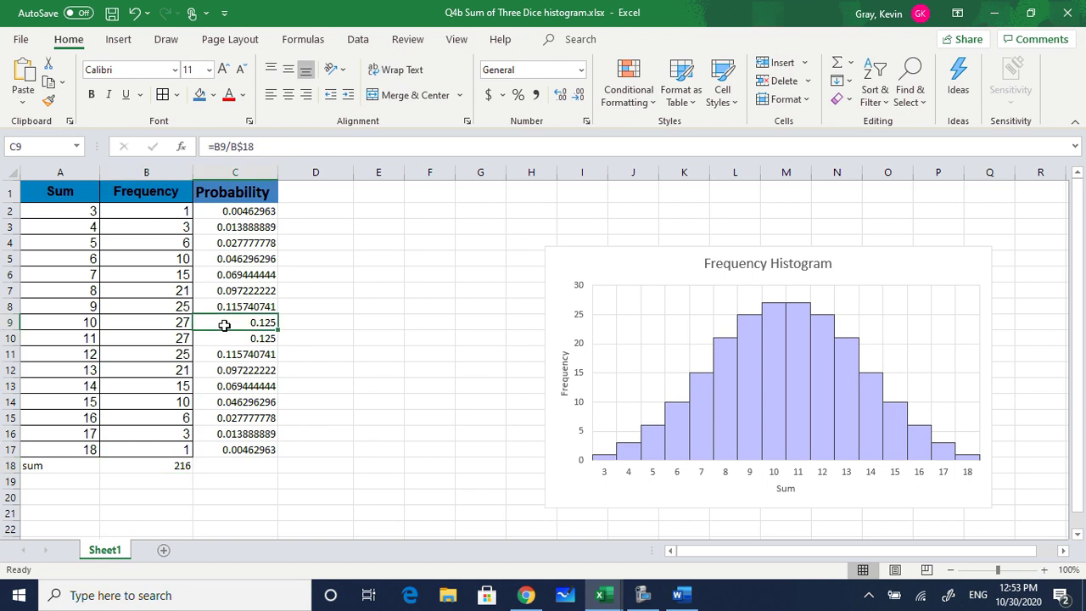
Reduce the probabilities in C2:C17 to three decimal places
{"action": "left_click_drag", "start_coordinate": [237, 212], "coordinate": [242, 448]}
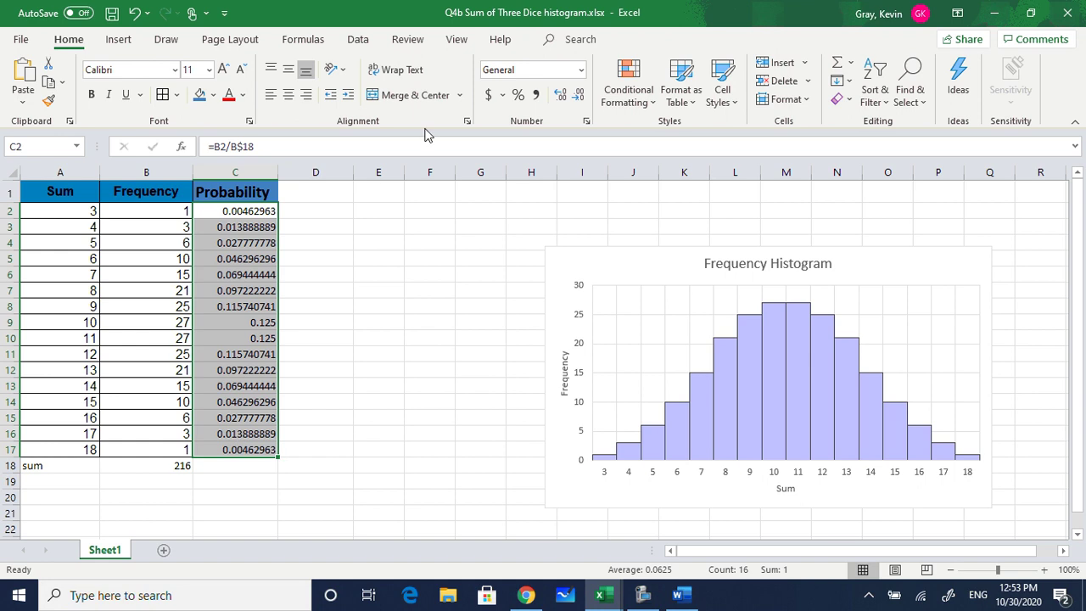
{"action": "left_click", "coordinate": [578, 96]}
{"action": "left_click", "coordinate": [577, 96]}
{"action": "left_click", "coordinate": [578, 96]}
{"action": "left_click", "coordinate": [578, 96]}
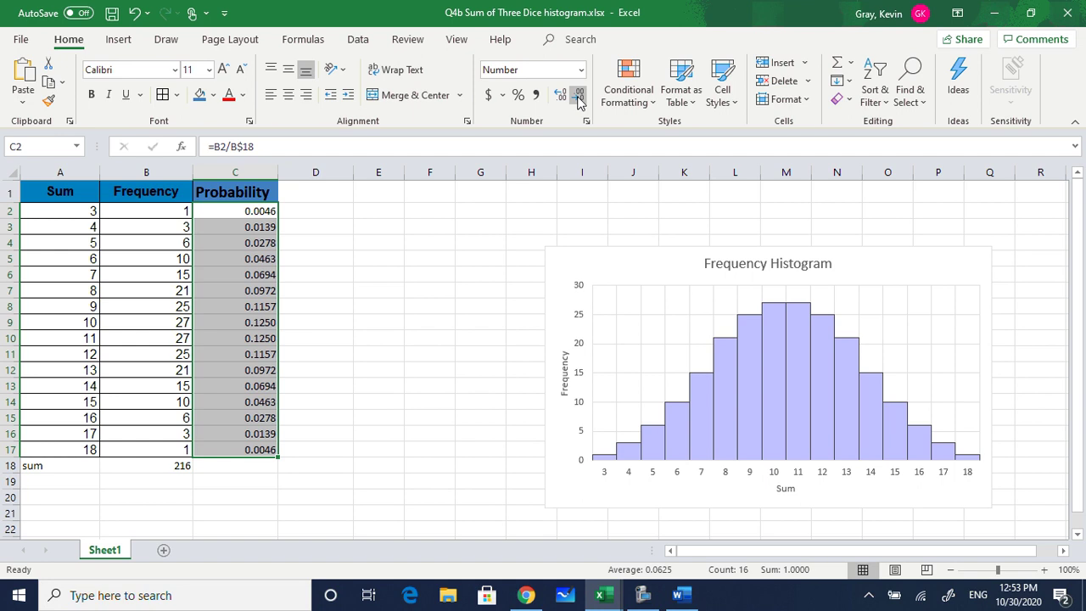
{"action": "left_click", "coordinate": [578, 96]}
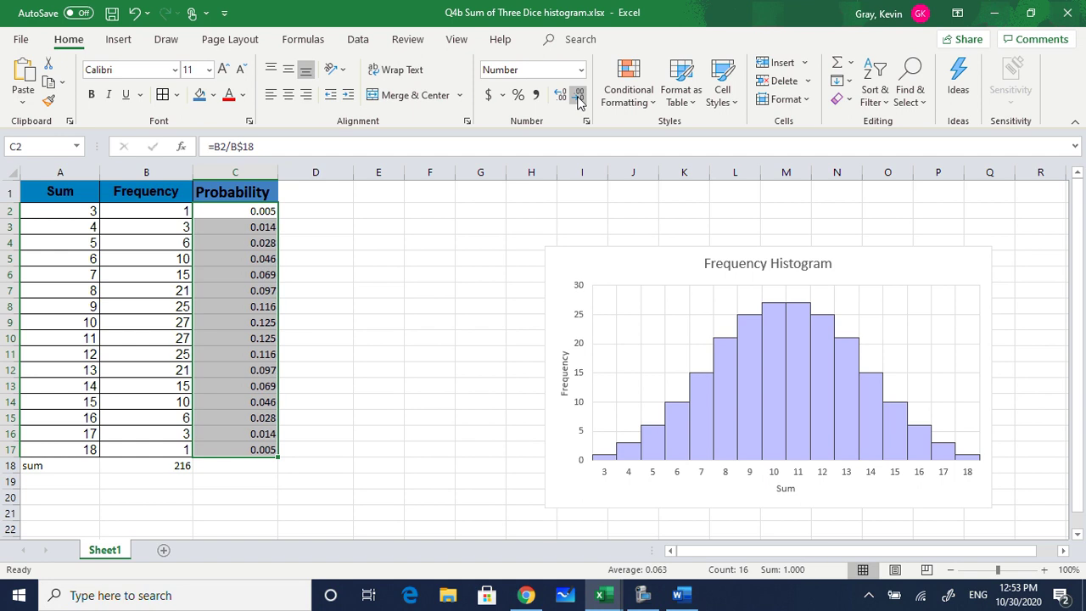
Total the probabilities in C18 with =sum(C2:C17)
{"action": "left_click", "coordinate": [244, 463]}
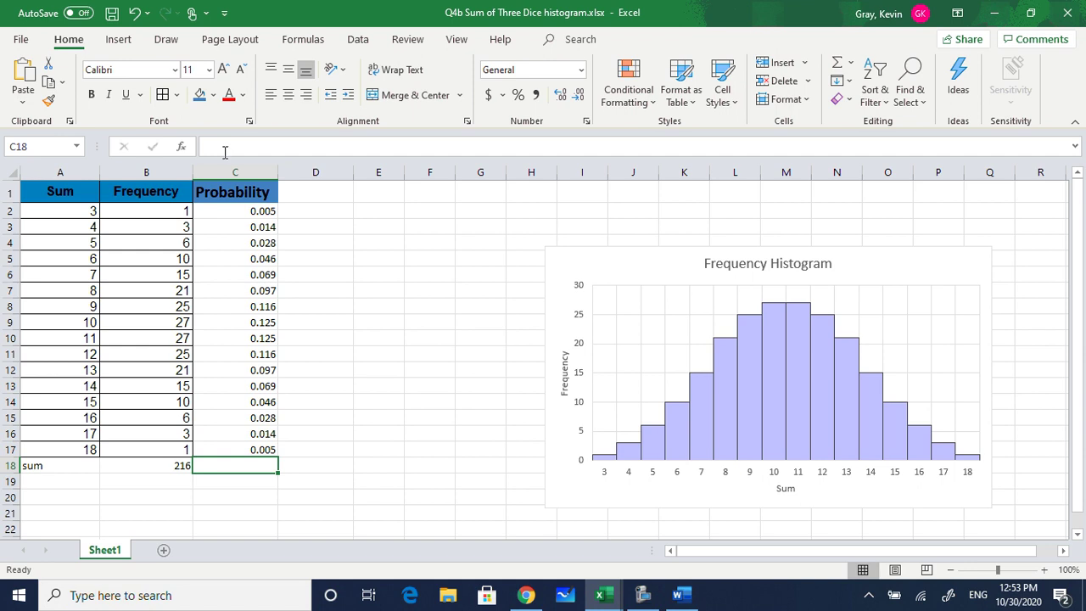
{"action": "left_click", "coordinate": [224, 149]}
{"action": "type", "text": "=su"}
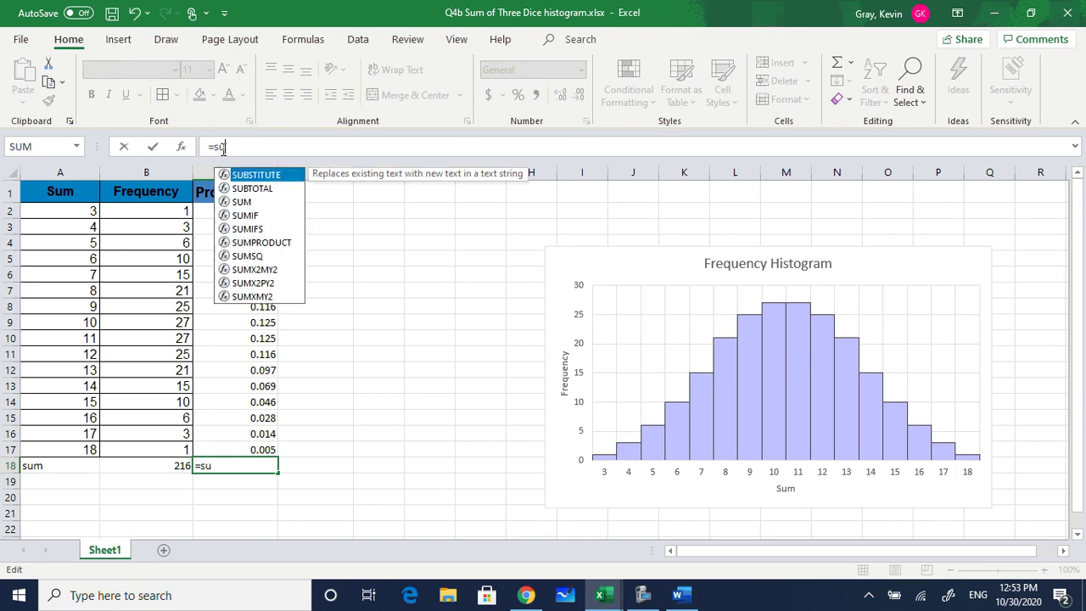
{"action": "type", "text": "m("}
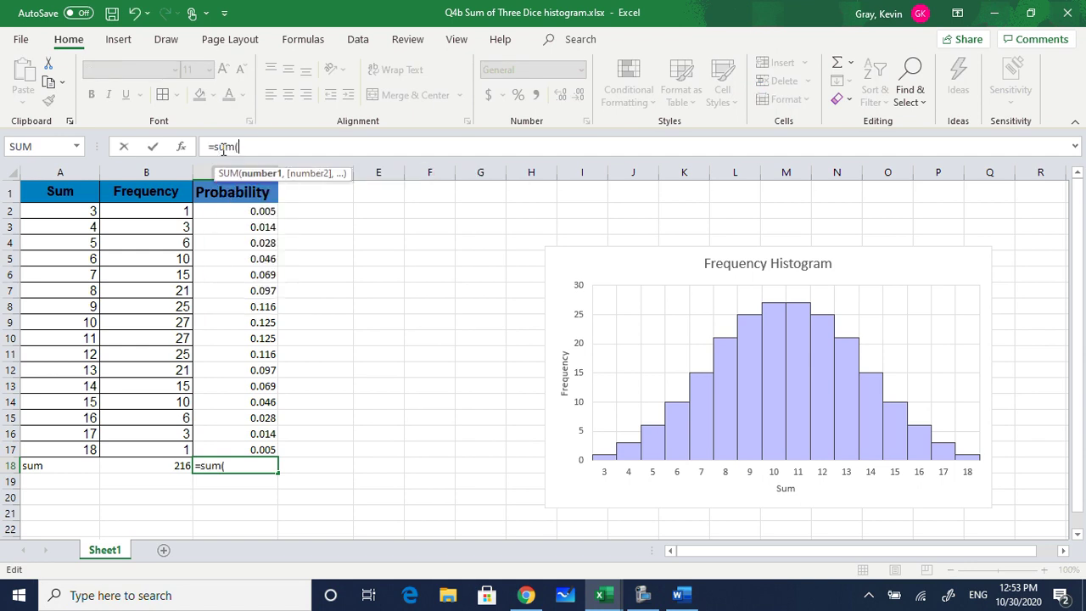
{"action": "left_click_drag", "start_coordinate": [231, 212], "coordinate": [231, 448]}
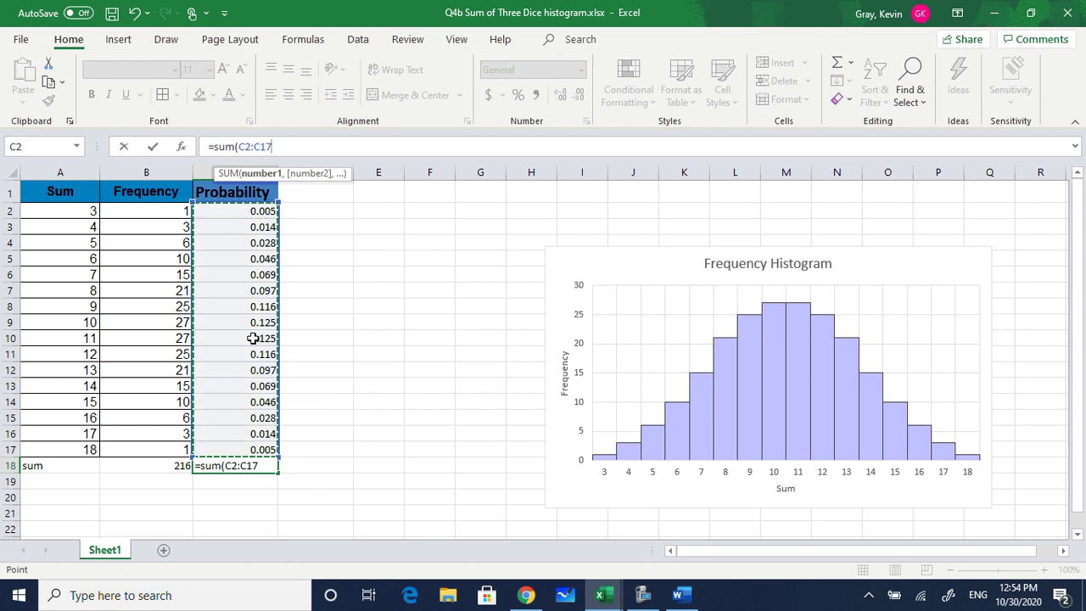
{"action": "type", "text": ")"}
{"action": "key", "text": "ctrl+Return"}
{"action": "key", "text": "Return"}
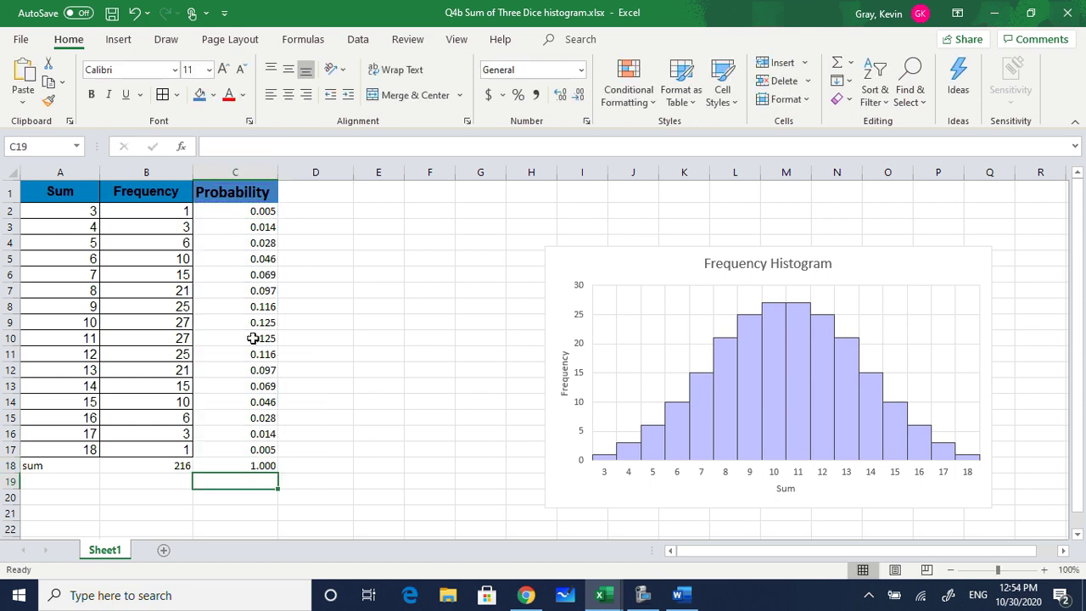
Format the probabilities in C2:C18 as percentages
{"action": "left_click_drag", "start_coordinate": [240, 208], "coordinate": [229, 460]}
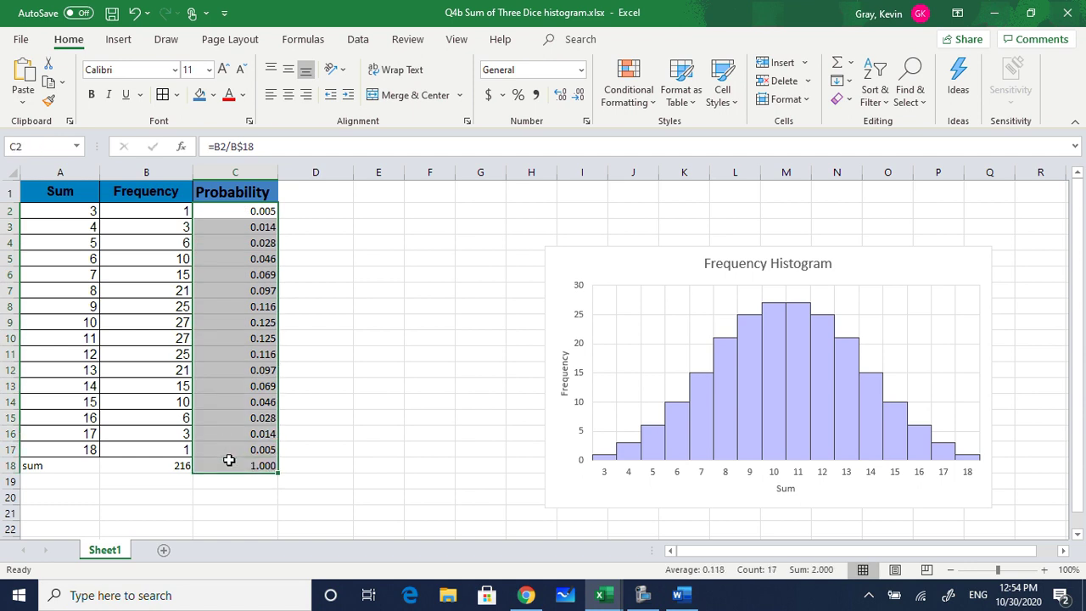
{"action": "left_click", "coordinate": [579, 73]}
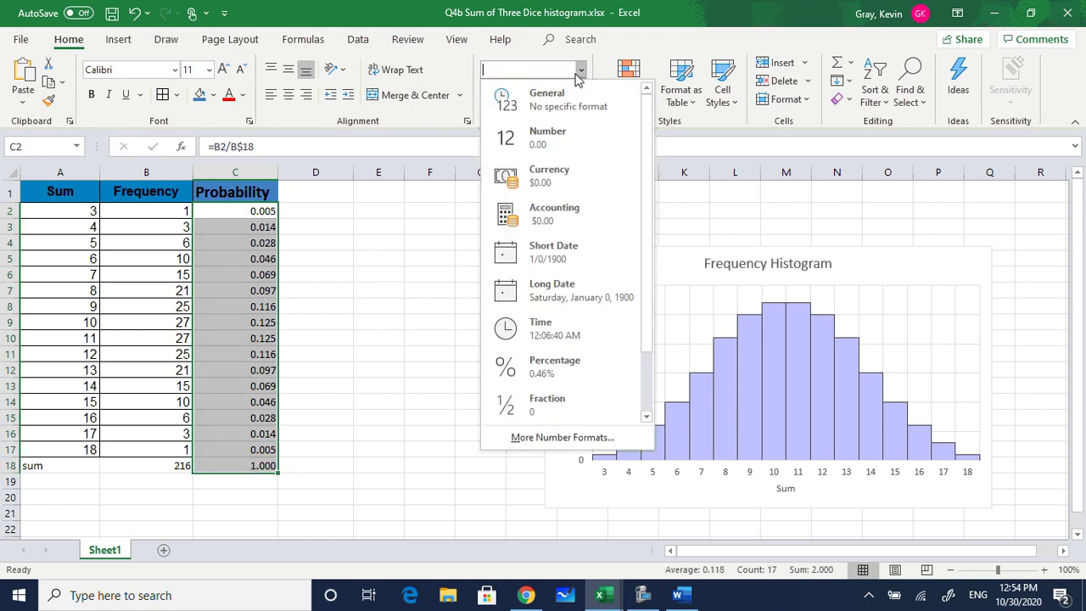
{"action": "left_click", "coordinate": [547, 366]}
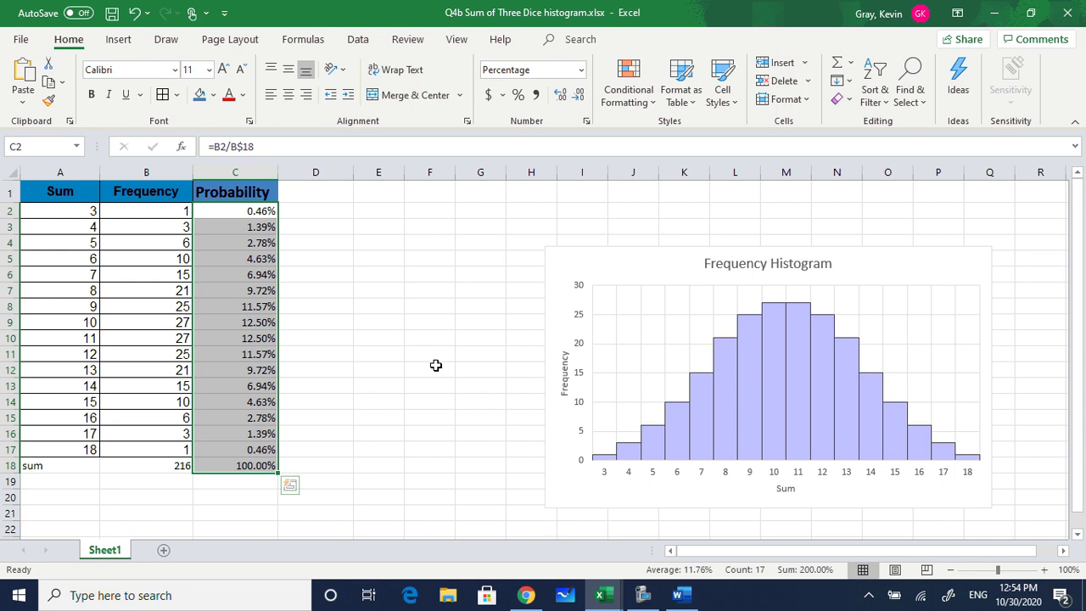
{"action": "left_click", "coordinate": [361, 352]}
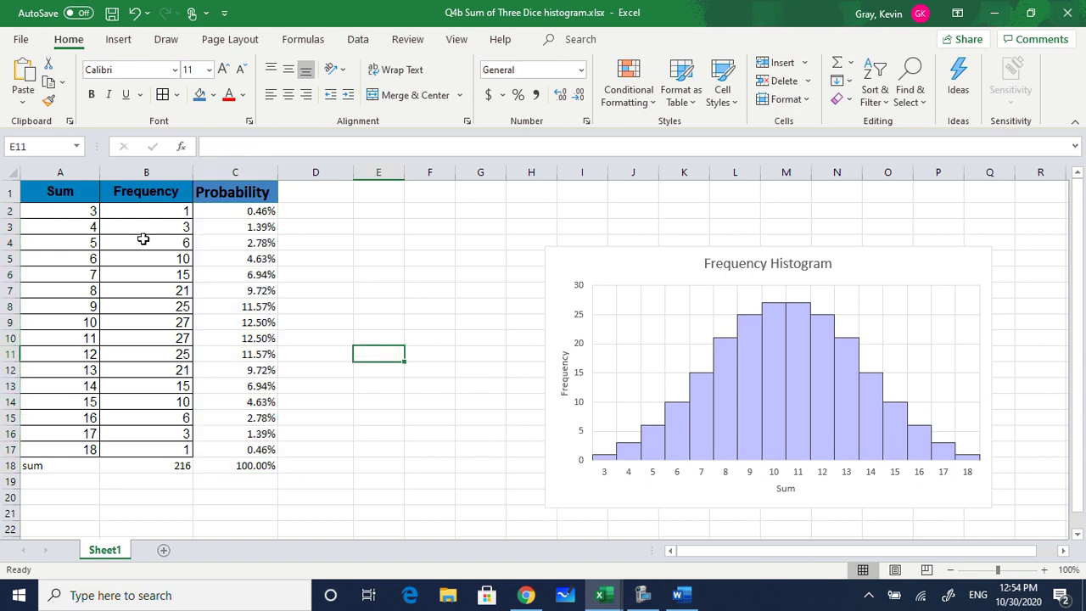
Add cell borders around the probability values in C2:C17 to match the Sum and Frequency columns
{"action": "left_click", "coordinate": [201, 213]}
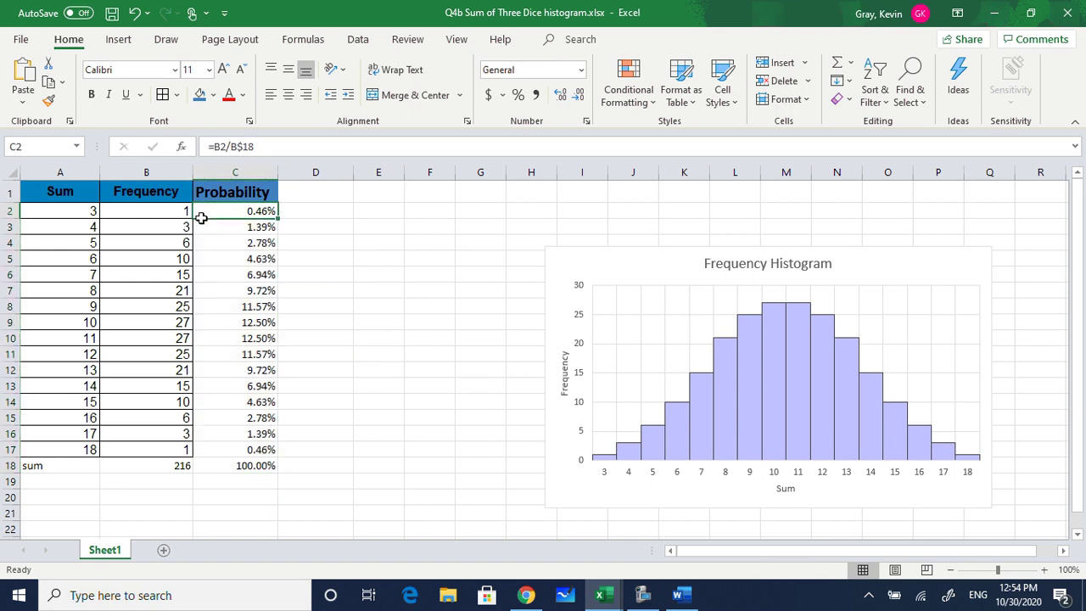
{"action": "left_click_drag", "start_coordinate": [201, 218], "coordinate": [206, 443]}
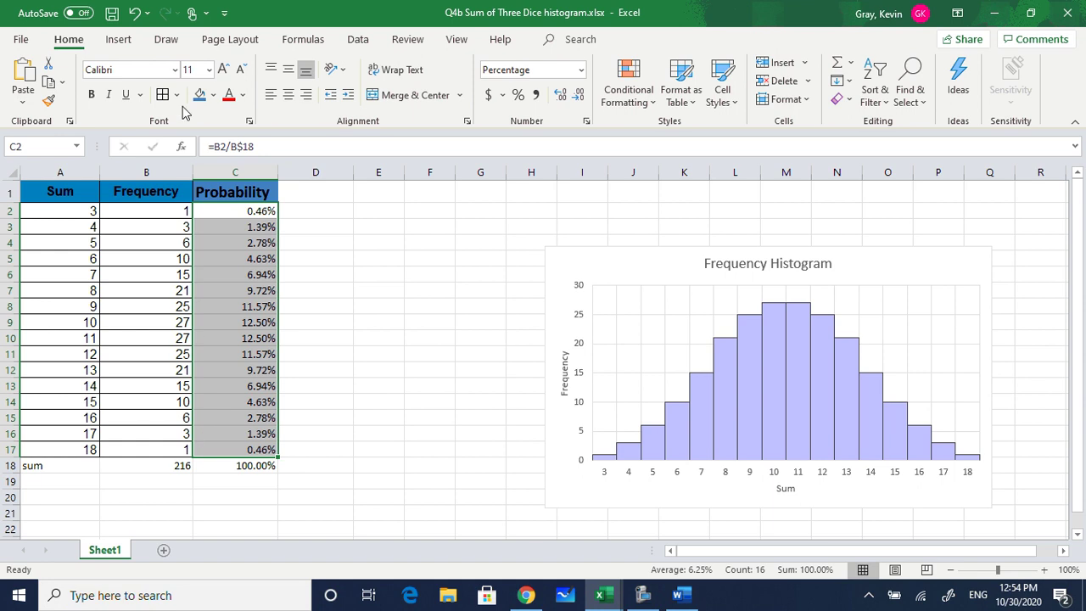
{"action": "left_click", "coordinate": [331, 254]}
{"action": "left_click", "coordinate": [258, 193]}
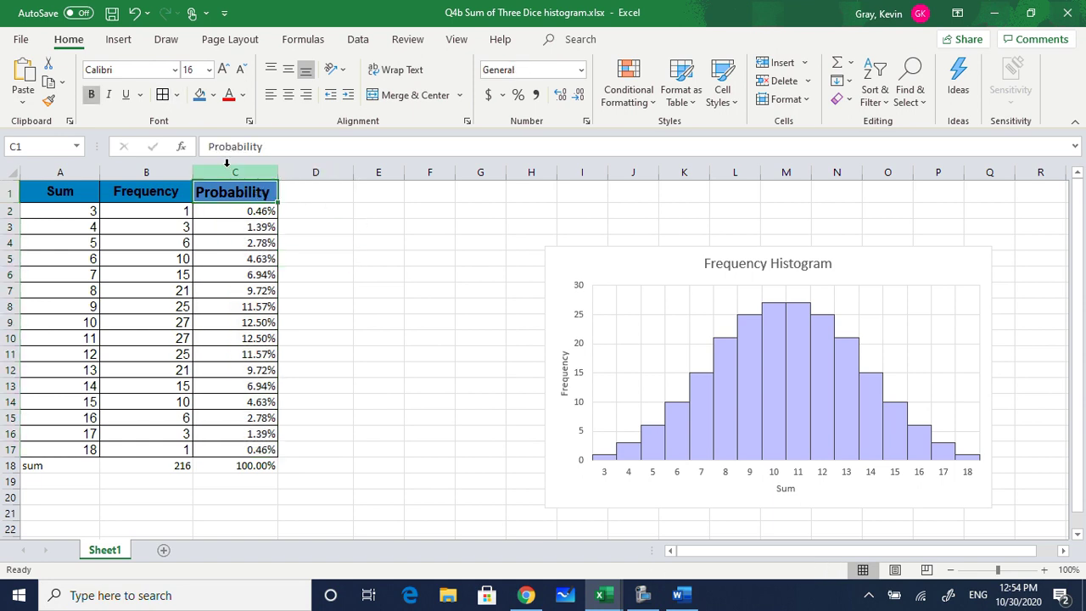
{"action": "left_click", "coordinate": [305, 194]}
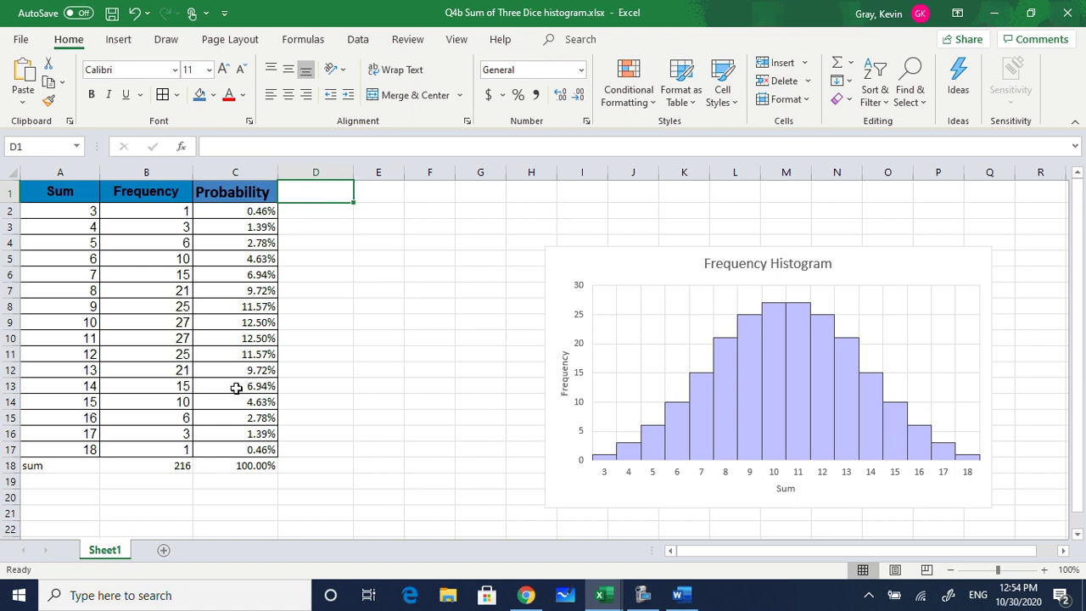
Capitalize the total row's label in A18 so it reads Sum
{"action": "left_click", "coordinate": [61, 463]}
{"action": "left_click", "coordinate": [215, 146]}
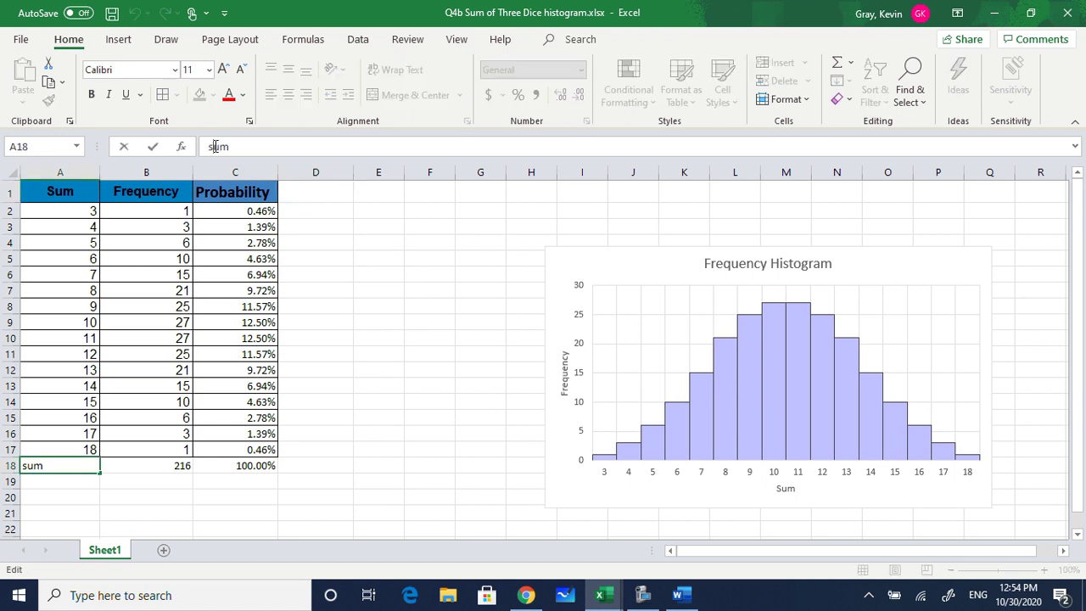
{"action": "key", "text": "BackSpace"}
{"action": "type", "text": "S"}
{"action": "left_click", "coordinate": [308, 213]}
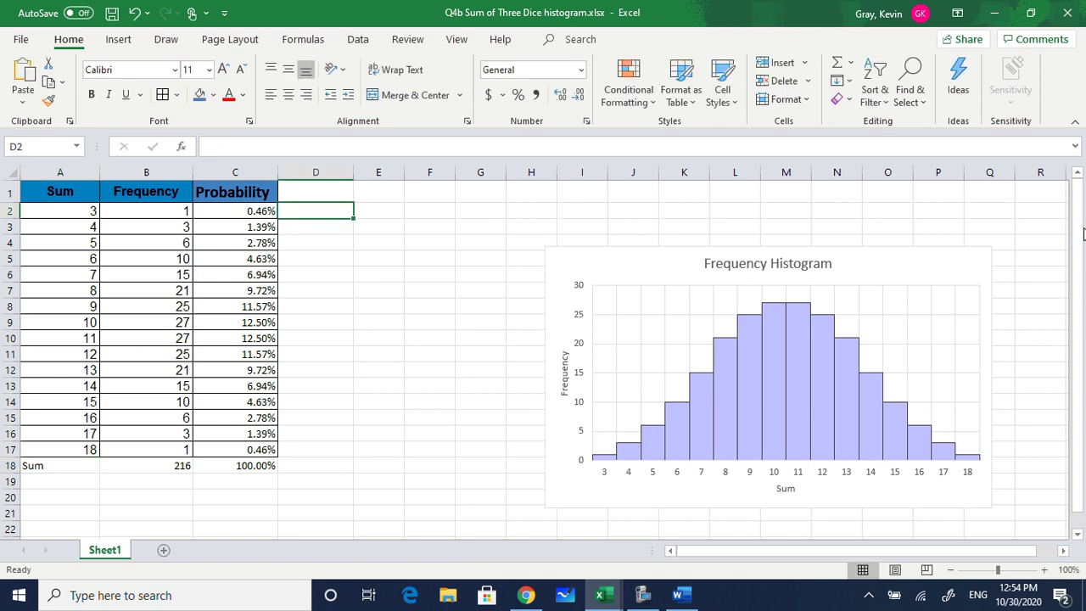
Move the frequency histogram closer to the data table so it starts at about column F
{"action": "left_click_drag", "start_coordinate": [1079, 289], "coordinate": [1082, 306]}
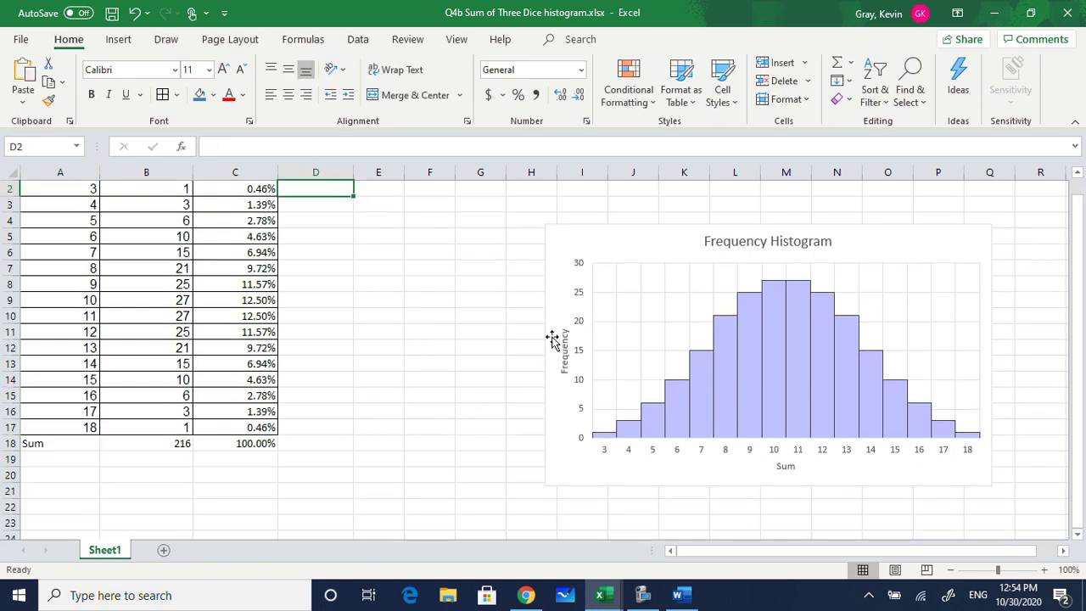
{"action": "left_click_drag", "start_coordinate": [616, 244], "coordinate": [514, 216]}
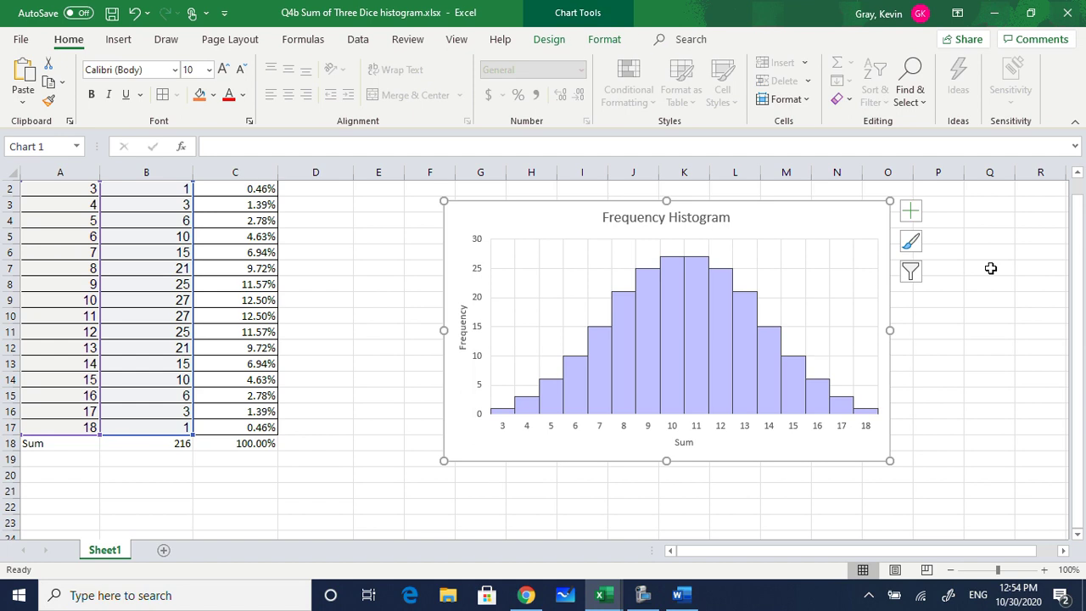
{"action": "left_click", "coordinate": [1073, 271]}
Try to insert a 2-D clustered column chart while the frequency histogram is selected
{"action": "left_click", "coordinate": [118, 40]}
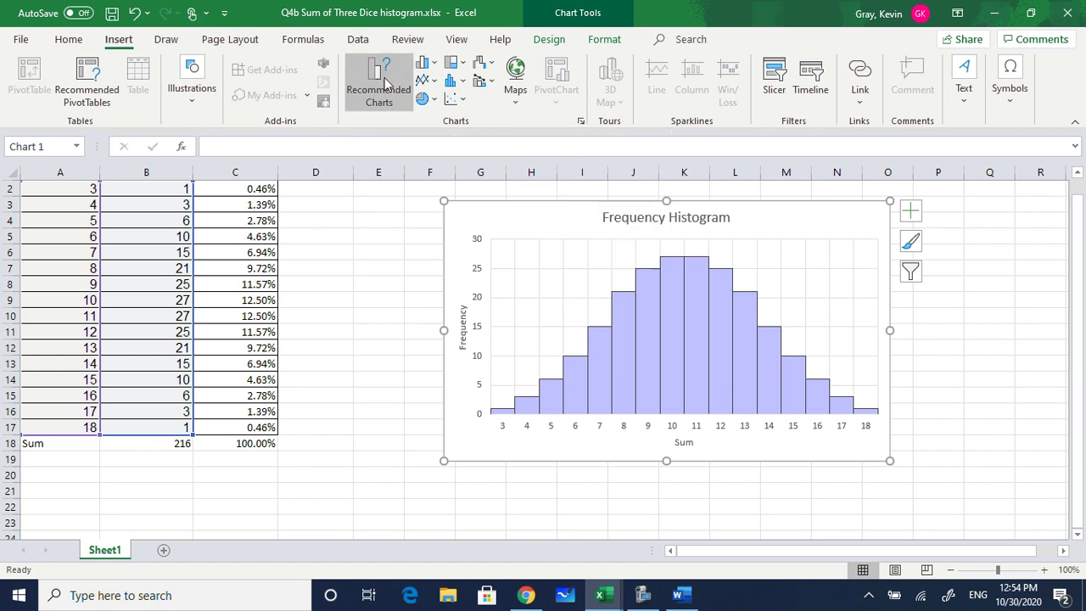
{"action": "left_click", "coordinate": [433, 66]}
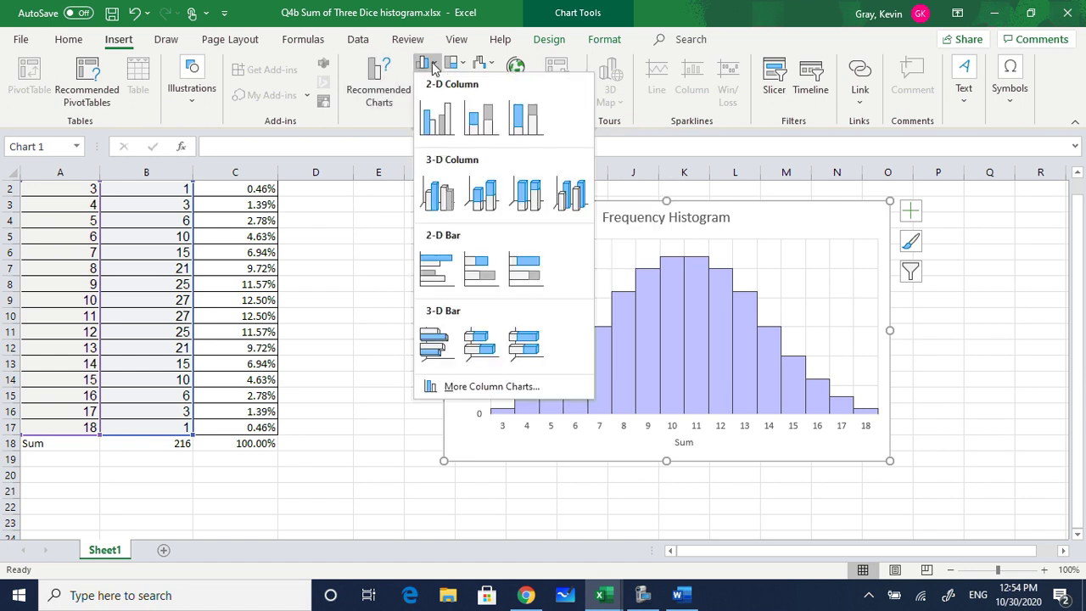
{"action": "left_click", "coordinate": [439, 118]}
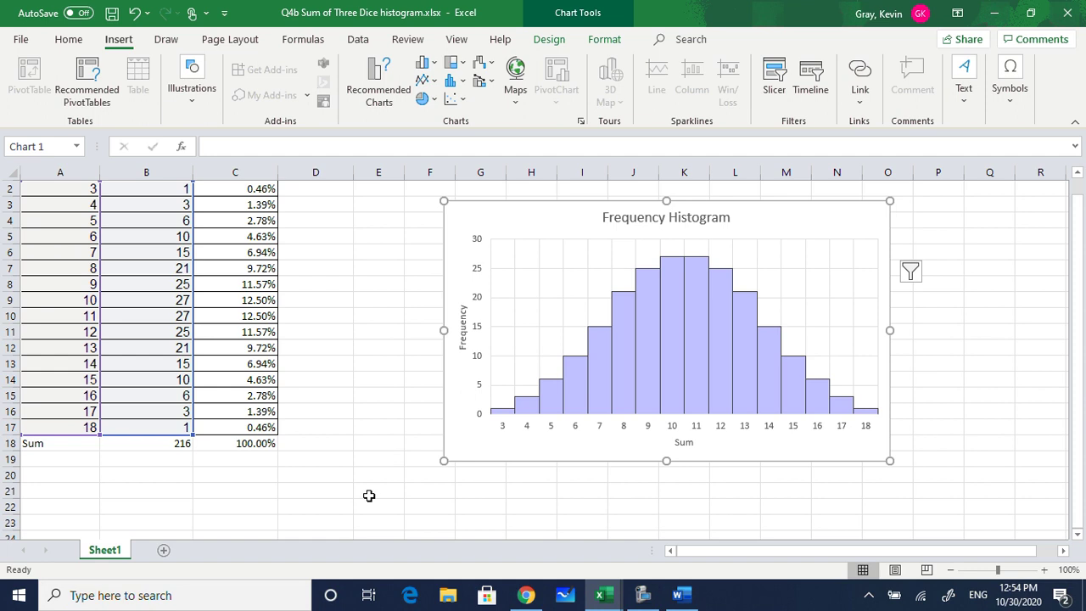
Insert an empty 2-D clustered column chart from the blank cells E21:O40 and place it below the frequency histogram
{"action": "left_click_drag", "start_coordinate": [368, 497], "coordinate": [787, 565]}
{"action": "left_click_drag", "start_coordinate": [852, 516], "coordinate": [867, 426]}
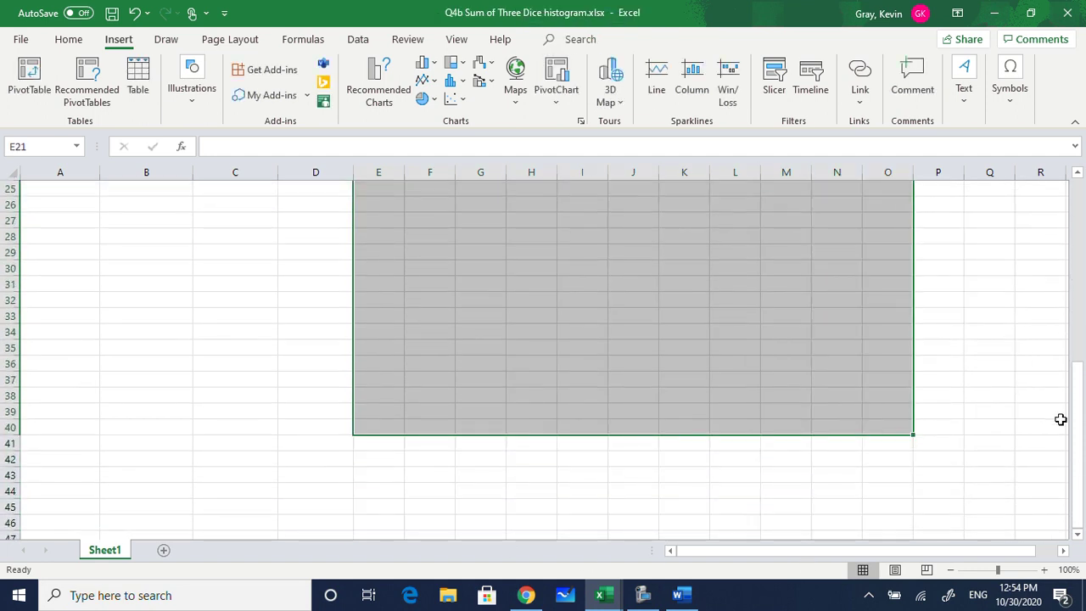
{"action": "left_click_drag", "start_coordinate": [1076, 419], "coordinate": [1075, 236]}
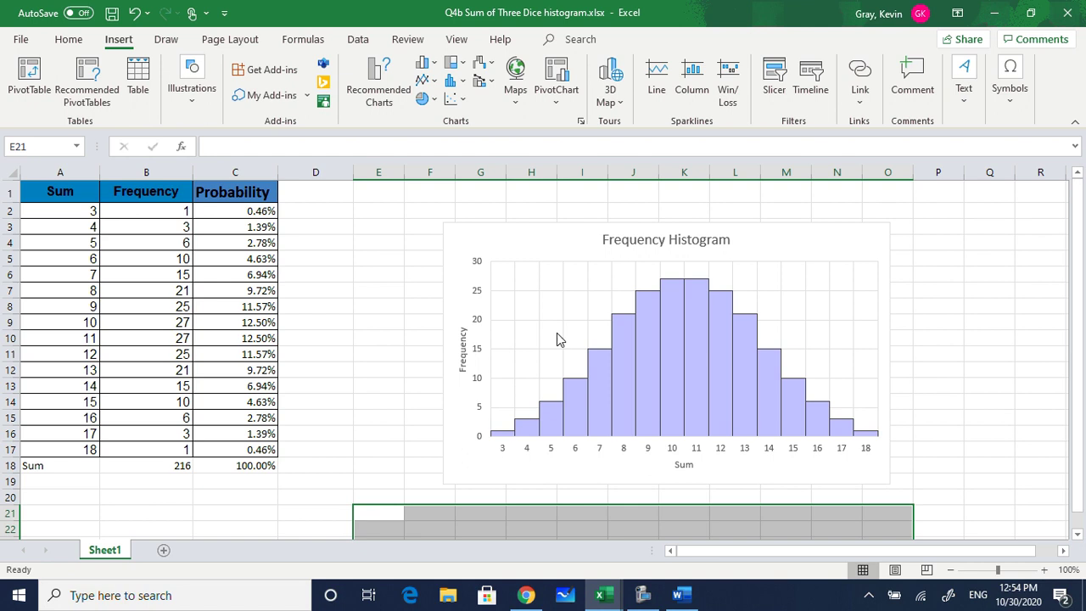
{"action": "left_click", "coordinate": [424, 63]}
{"action": "left_click", "coordinate": [436, 118]}
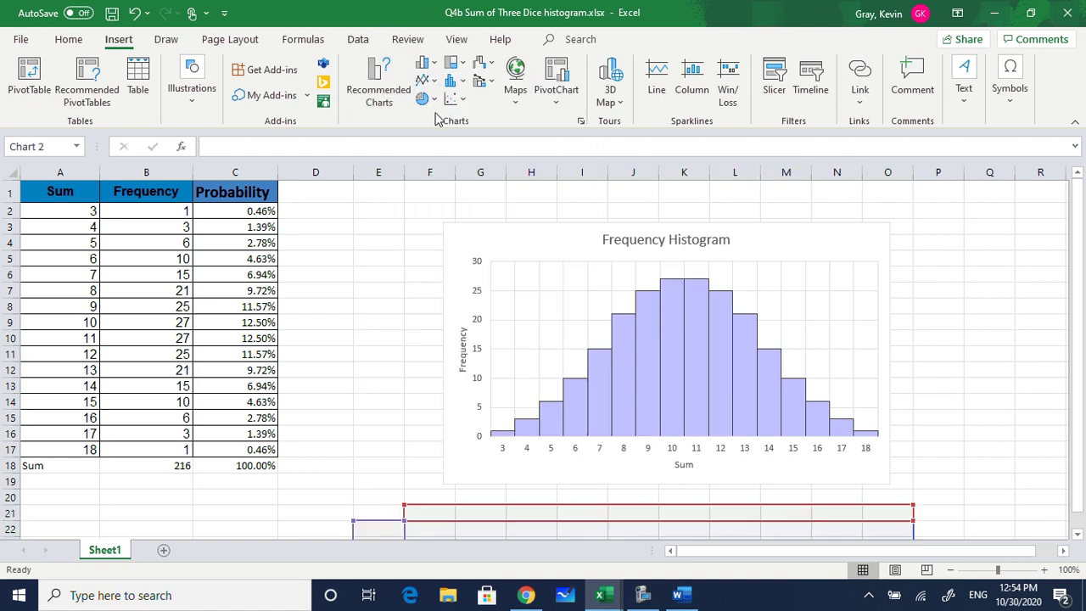
{"action": "left_click_drag", "start_coordinate": [610, 274], "coordinate": [614, 449]}
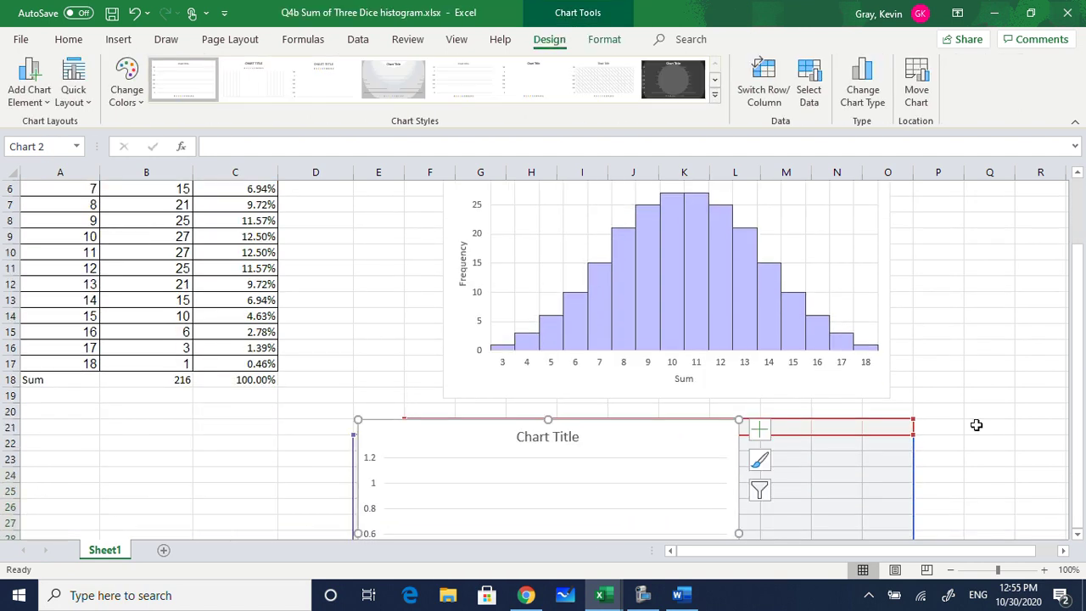
Try to shift the empty chart's highlighted source range along row 21 across the columns
{"action": "left_click", "coordinate": [1003, 426]}
{"action": "left_click", "coordinate": [676, 433]}
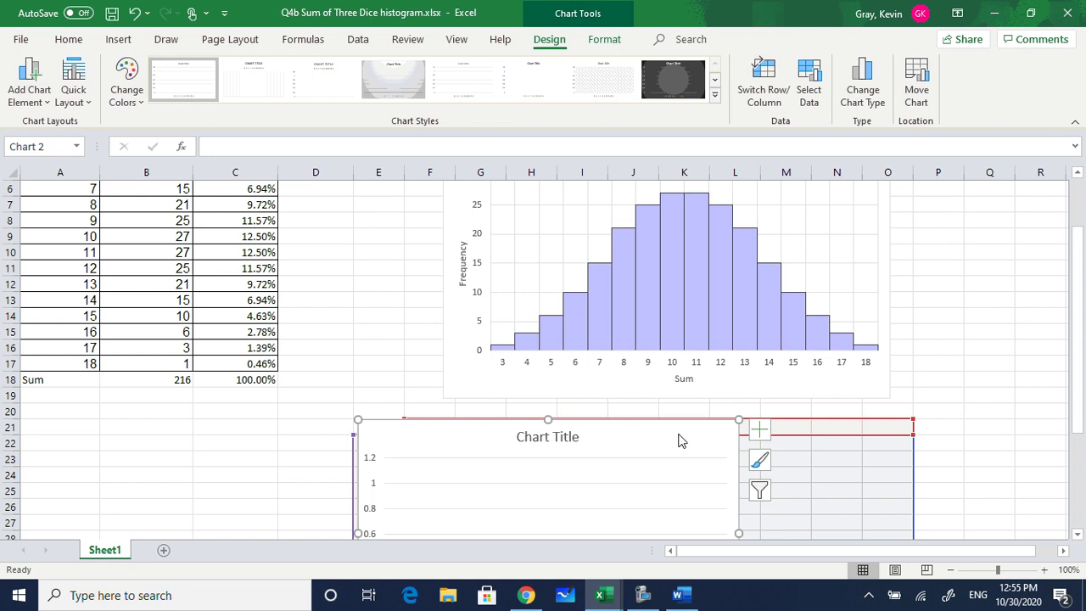
{"action": "left_click_drag", "start_coordinate": [808, 419], "coordinate": [871, 418]}
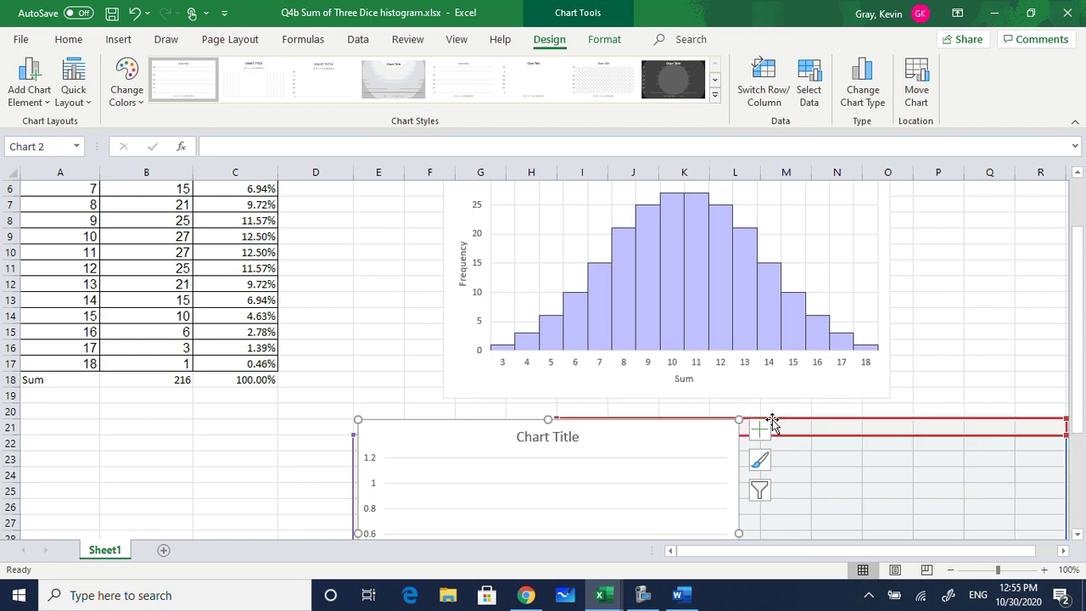
{"action": "left_click_drag", "start_coordinate": [698, 435], "coordinate": [731, 433]}
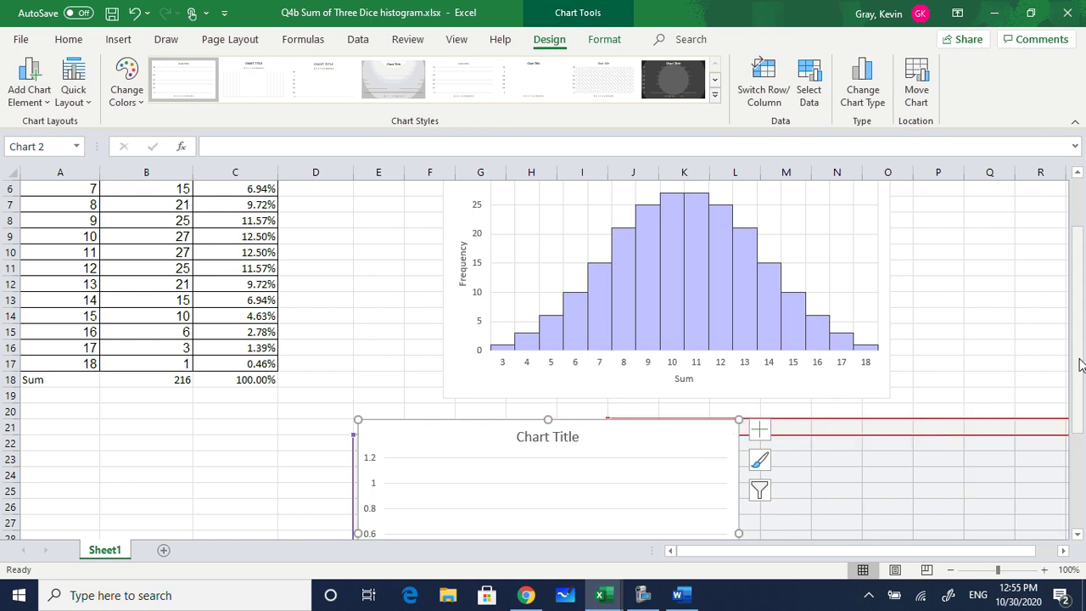
{"action": "left_click_drag", "start_coordinate": [1078, 359], "coordinate": [1077, 481]}
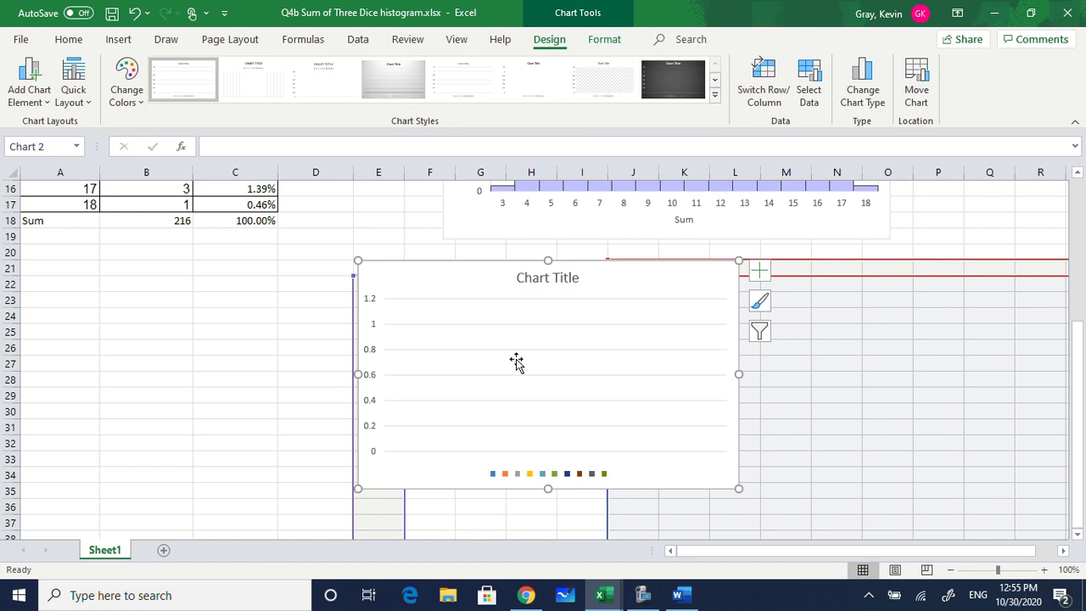
{"action": "left_click_drag", "start_coordinate": [857, 276], "coordinate": [611, 273]}
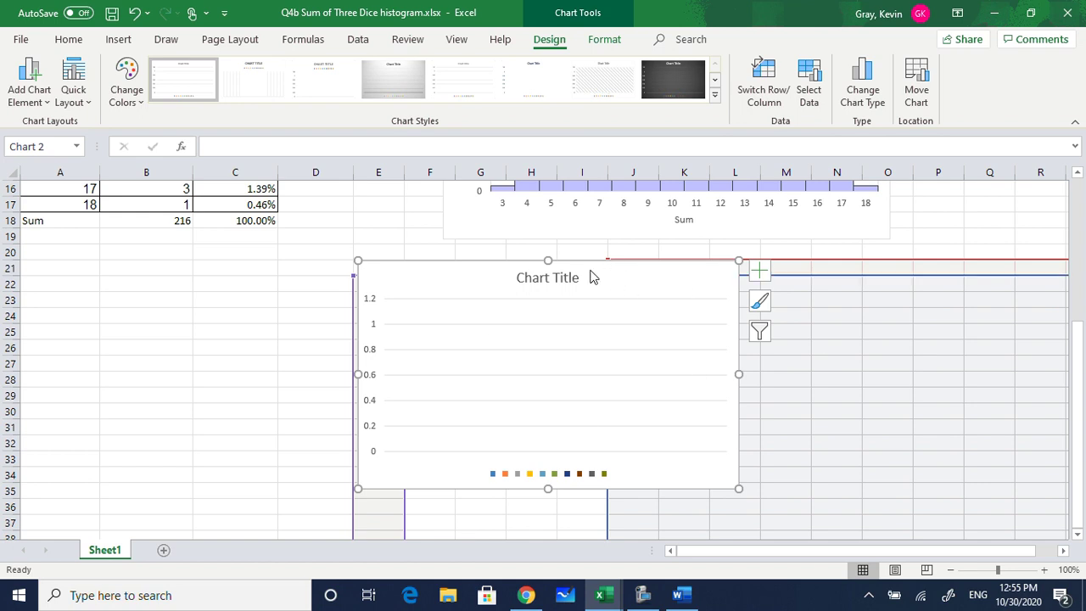
Reposition the empty chart directly beneath the frequency histogram, starting at about row 21 and spanning columns G to N
{"action": "left_click_drag", "start_coordinate": [373, 267], "coordinate": [82, 312]}
{"action": "left_click", "coordinate": [390, 268]}
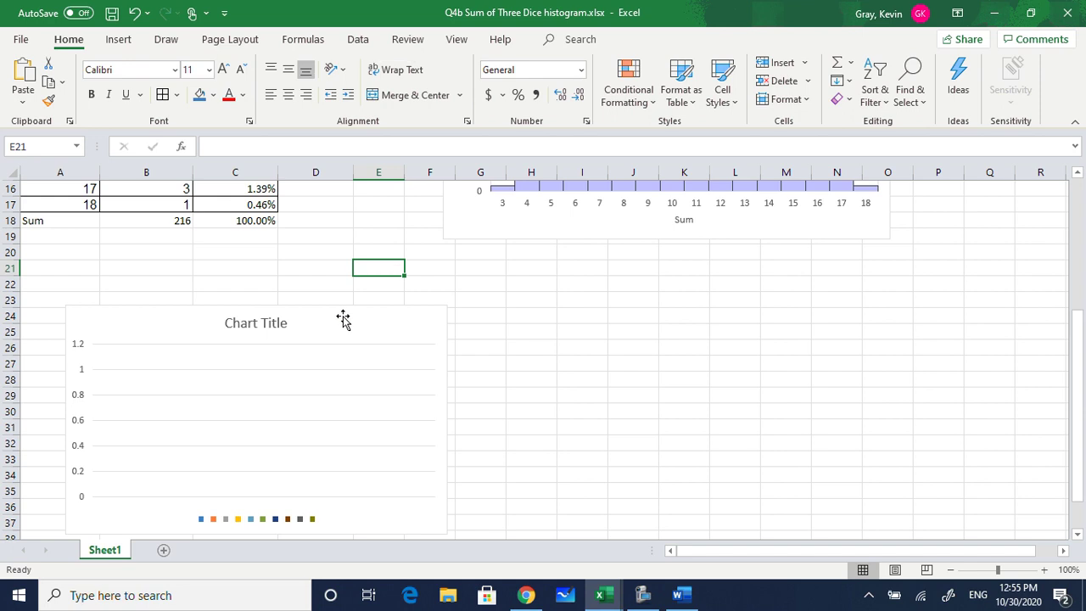
{"action": "left_click_drag", "start_coordinate": [343, 318], "coordinate": [257, 308]}
{"action": "left_click", "coordinate": [347, 251]}
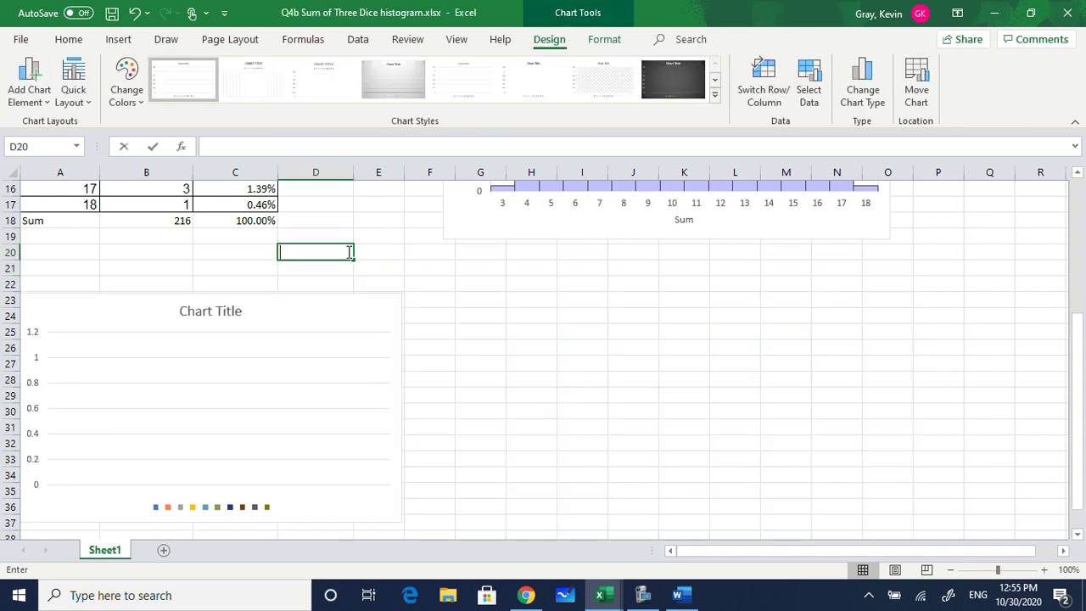
{"action": "left_click_drag", "start_coordinate": [345, 322], "coordinate": [784, 286]}
{"action": "left_click_drag", "start_coordinate": [1080, 332], "coordinate": [1074, 271]}
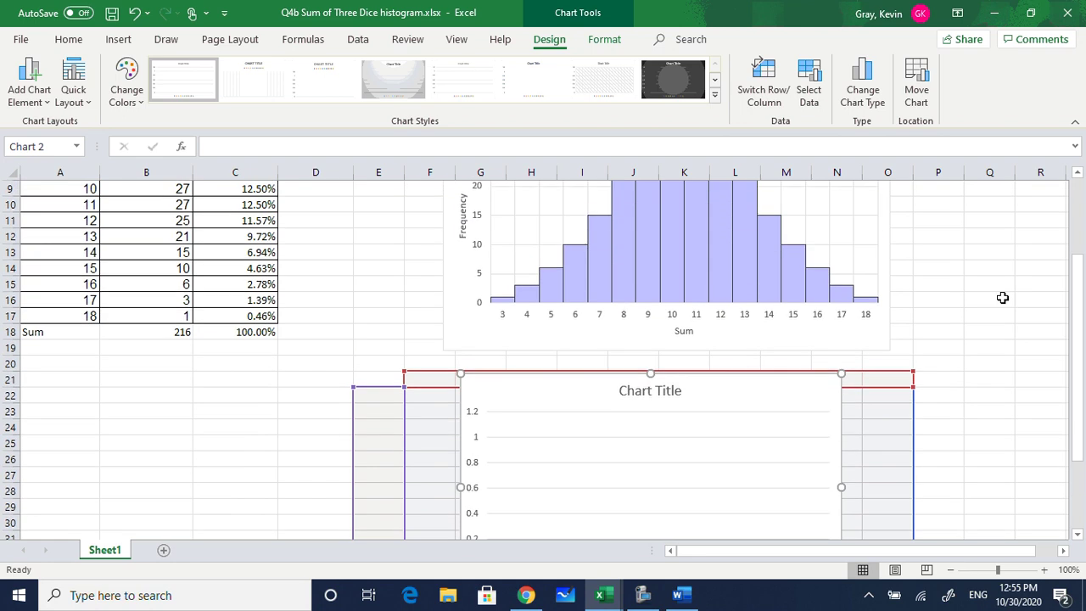
{"action": "left_click_drag", "start_coordinate": [1076, 391], "coordinate": [1072, 266]}
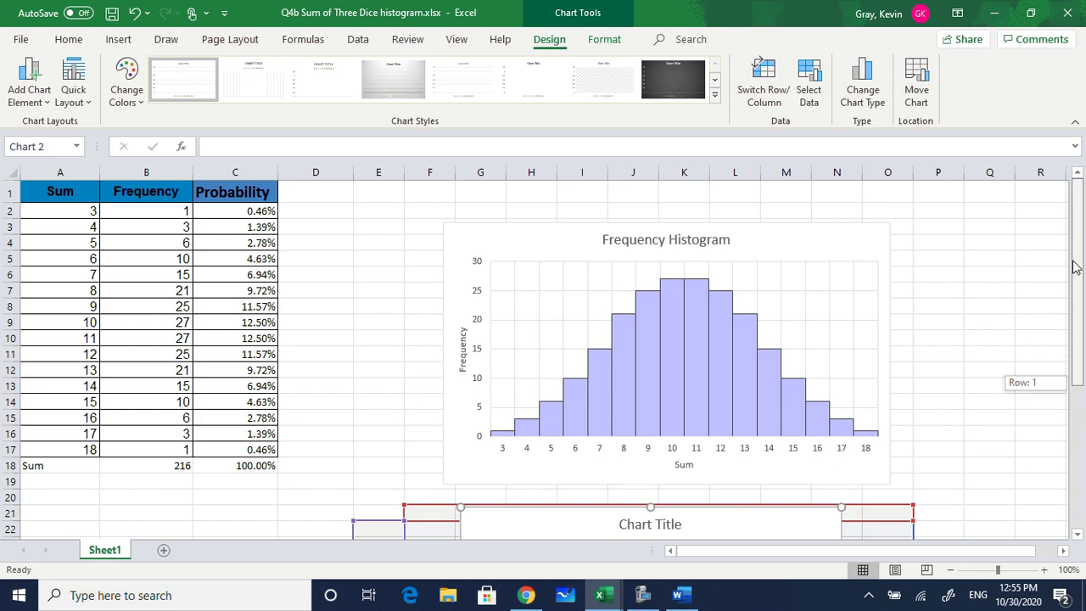
{"action": "left_click_drag", "start_coordinate": [1074, 335], "coordinate": [1074, 431]}
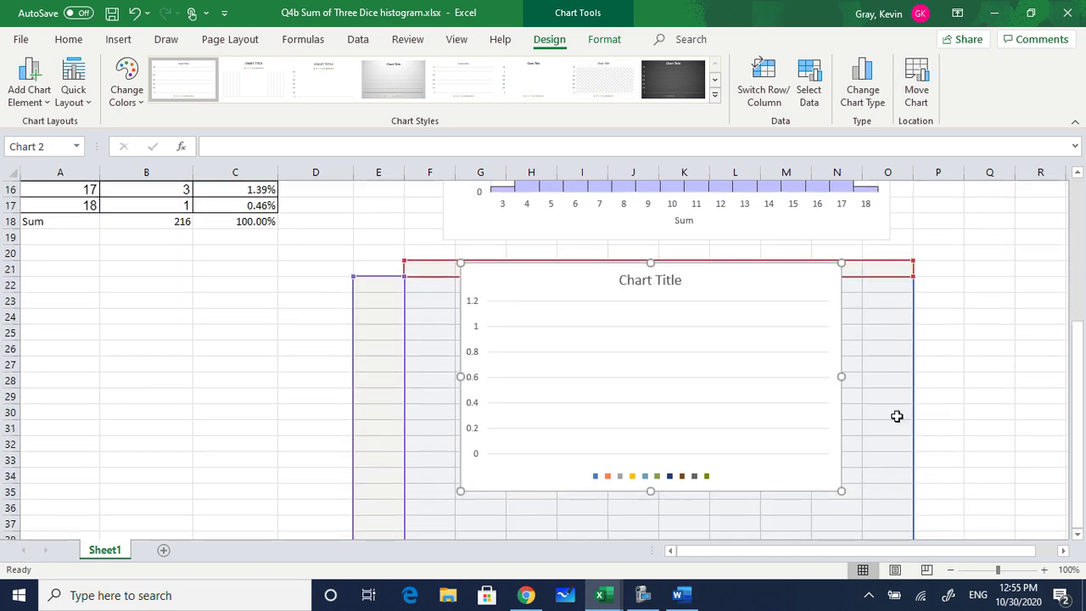
Remove every blank series from the empty chart's data source
{"action": "right_click", "coordinate": [713, 289]}
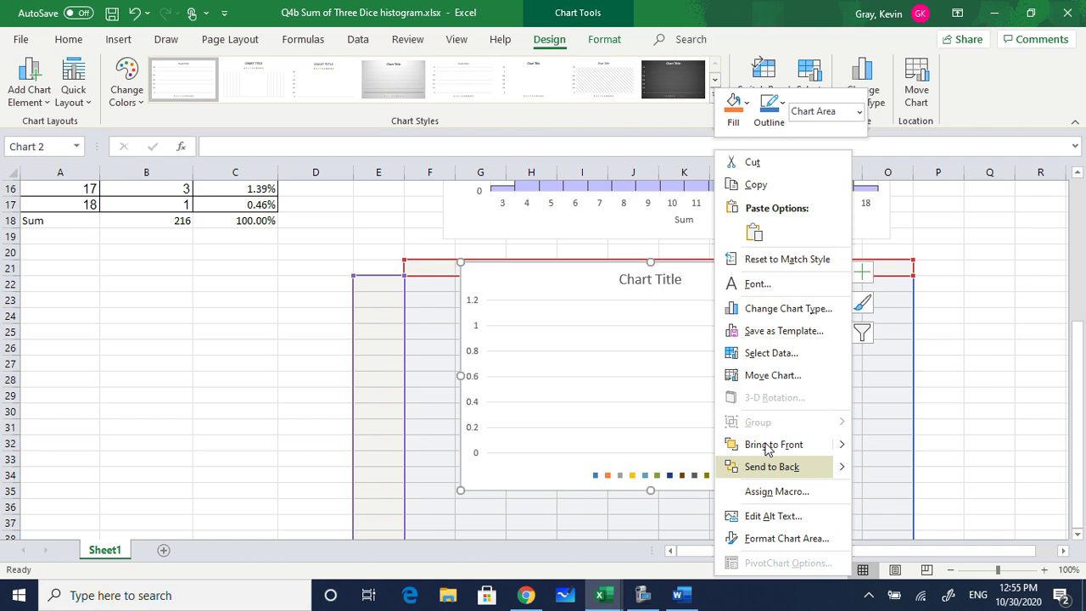
{"action": "left_click", "coordinate": [771, 353]}
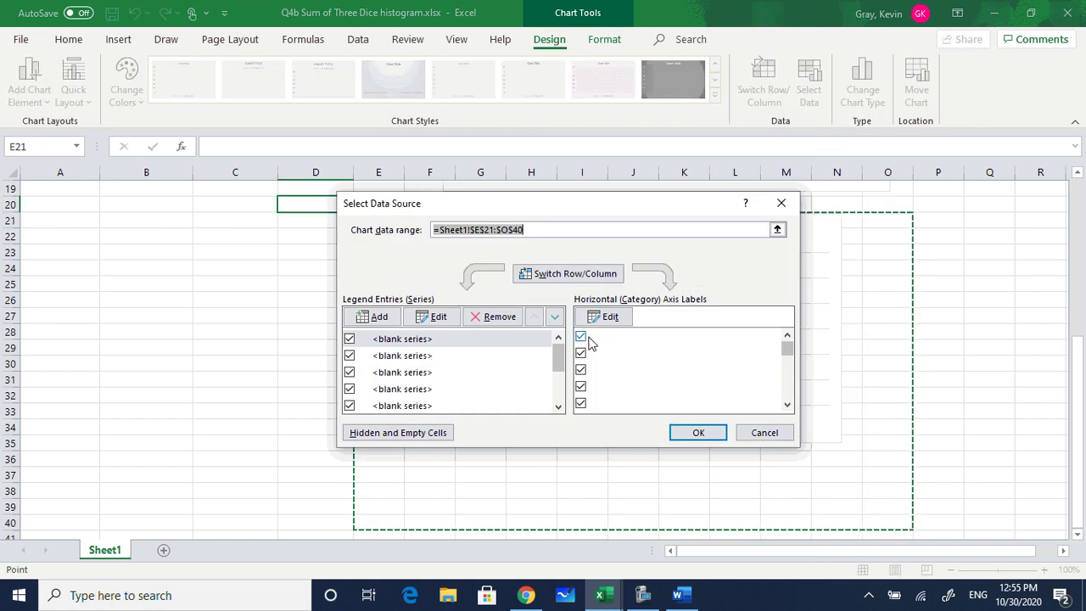
{"action": "left_click", "coordinate": [402, 339]}
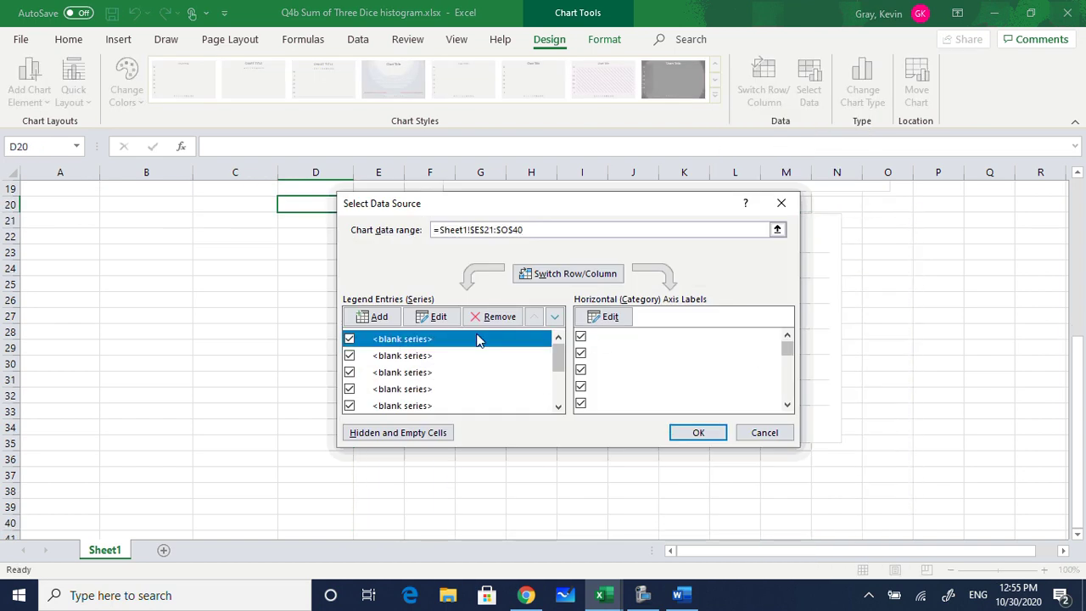
{"action": "left_click", "coordinate": [498, 316]}
{"action": "left_click", "coordinate": [373, 341]}
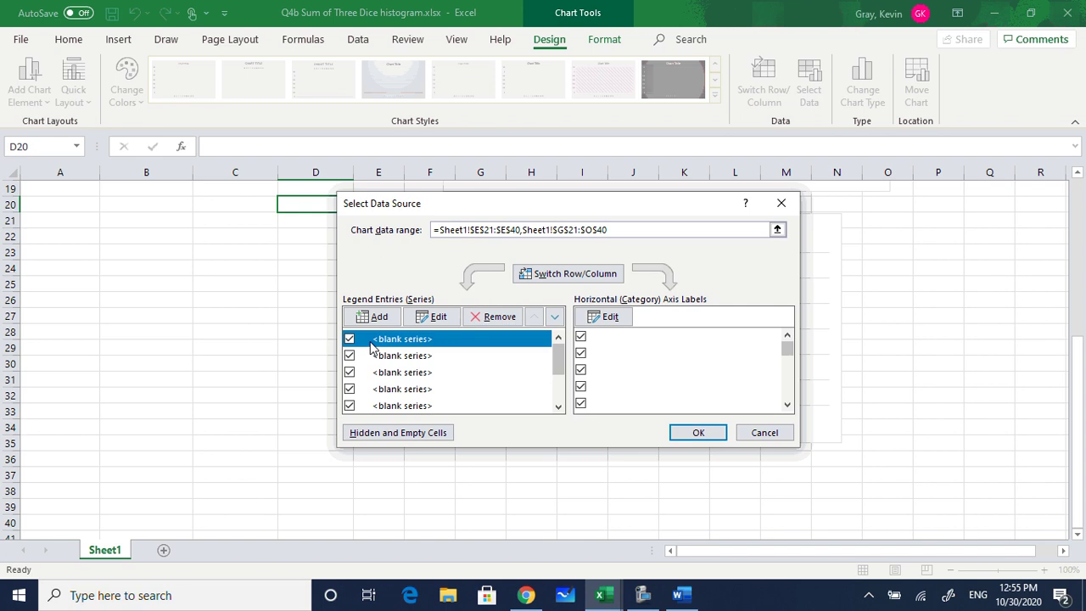
{"action": "left_click", "coordinate": [498, 317]}
{"action": "left_click", "coordinate": [395, 340]}
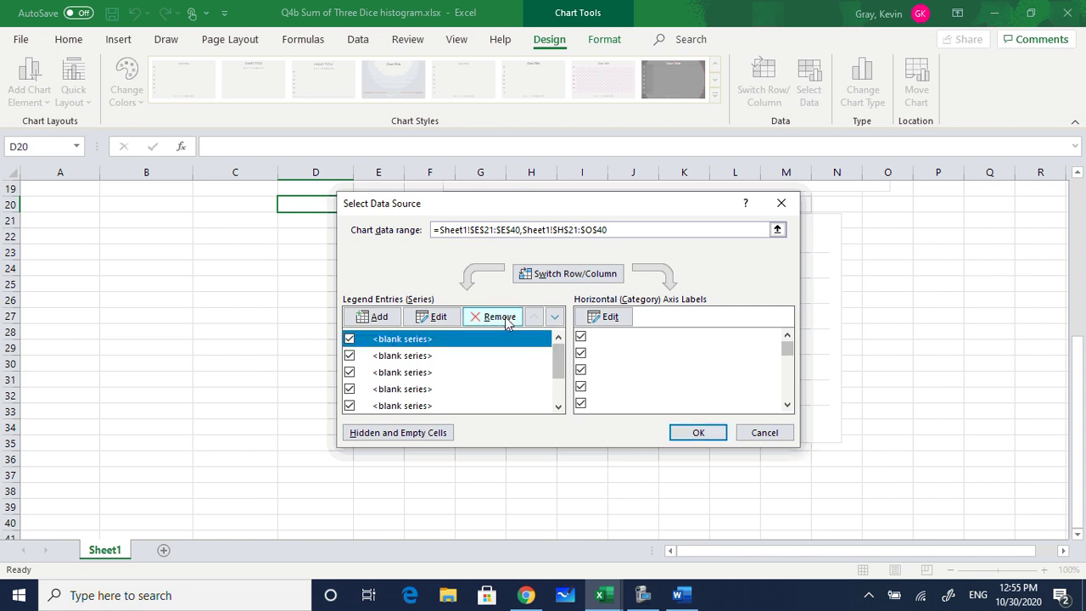
{"action": "left_click", "coordinate": [496, 317]}
{"action": "left_click", "coordinate": [404, 341]}
{"action": "left_click", "coordinate": [495, 318]}
{"action": "left_click", "coordinate": [404, 341]}
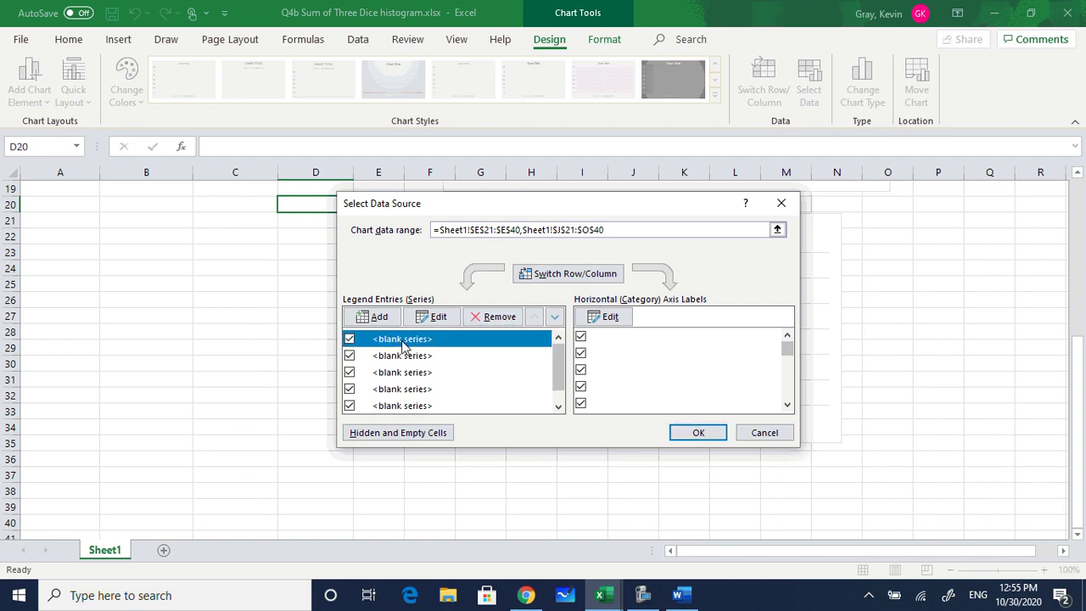
{"action": "left_click", "coordinate": [499, 317]}
{"action": "left_click", "coordinate": [400, 342]}
{"action": "left_click", "coordinate": [496, 317]}
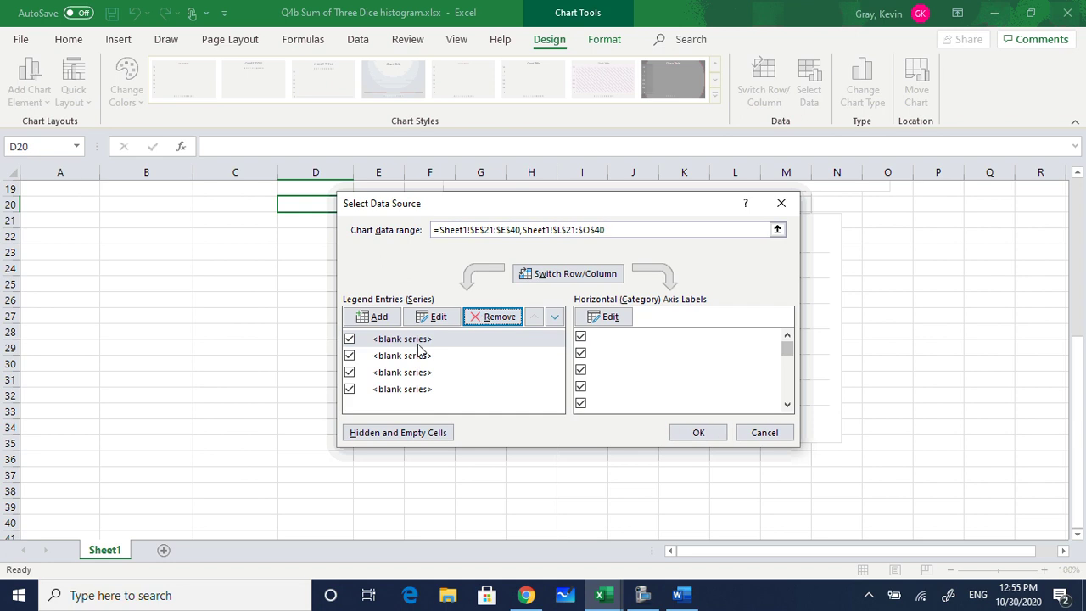
{"action": "left_click", "coordinate": [402, 342]}
{"action": "left_click", "coordinate": [497, 316]}
{"action": "left_click", "coordinate": [390, 344]}
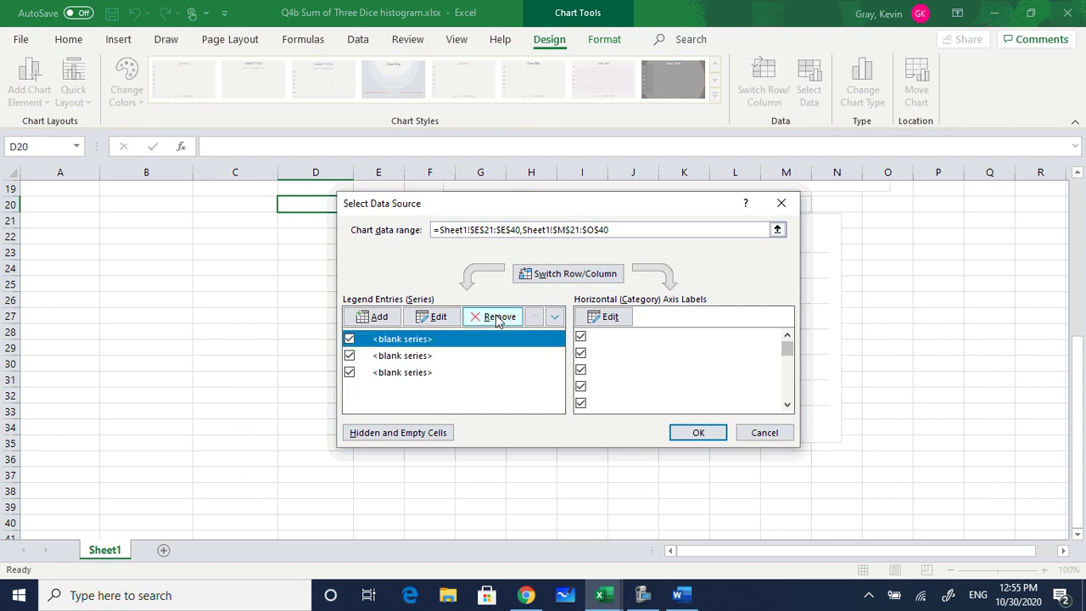
{"action": "left_click", "coordinate": [497, 316]}
{"action": "left_click", "coordinate": [426, 341]}
{"action": "left_click", "coordinate": [497, 316]}
{"action": "left_click", "coordinate": [415, 339]}
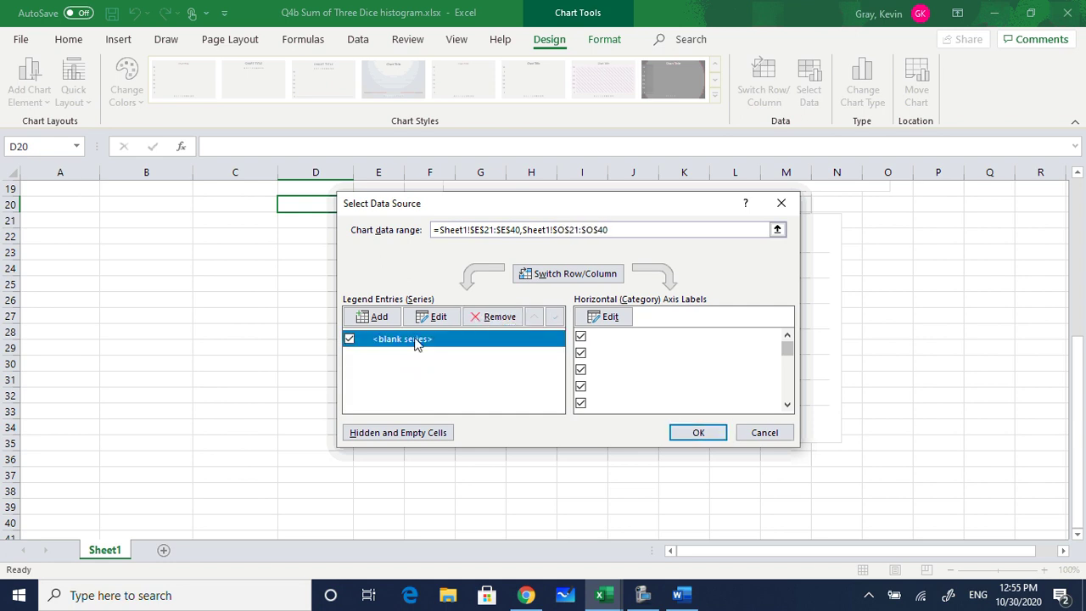
{"action": "left_click", "coordinate": [489, 318]}
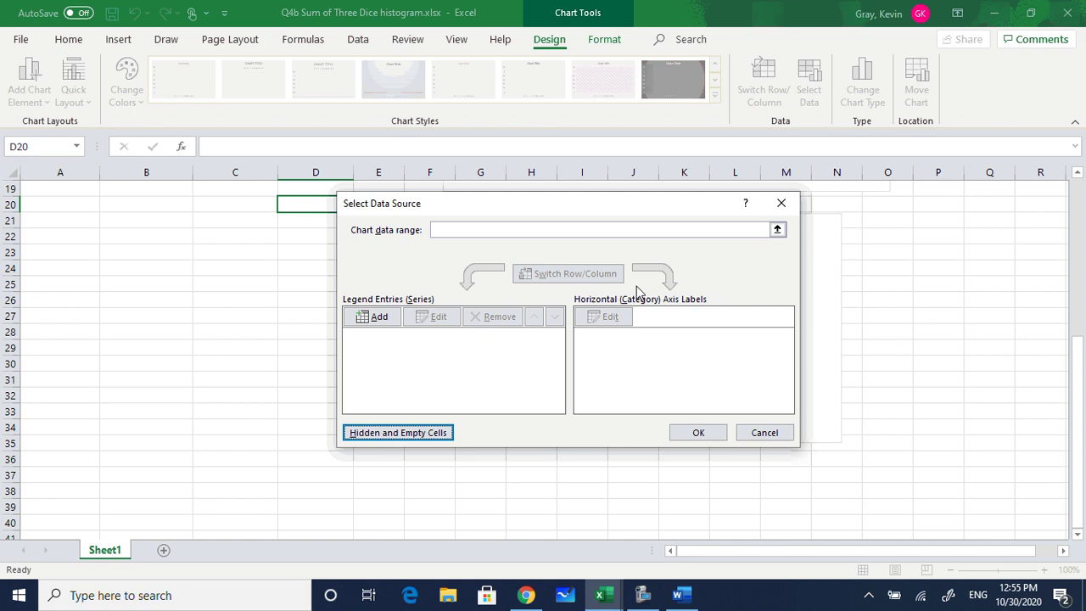
Set the empty chart's data range to the probability values in Sheet1 cells C2:C17 and apply it
{"action": "left_click", "coordinate": [671, 228]}
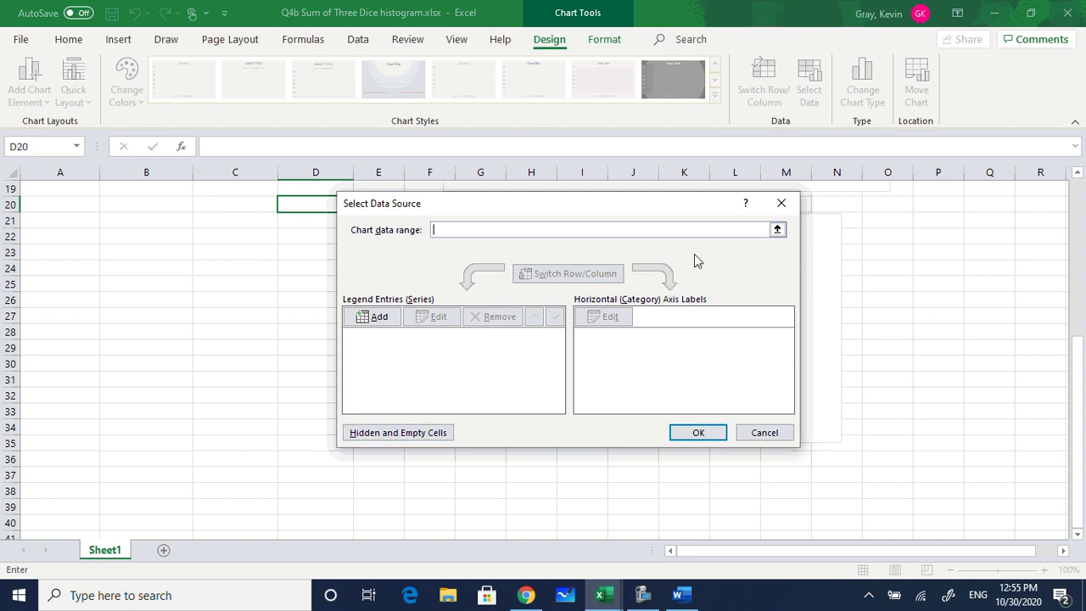
{"action": "left_click", "coordinate": [777, 229]}
{"action": "left_click_drag", "start_coordinate": [1079, 407], "coordinate": [1080, 240]}
{"action": "left_click_drag", "start_coordinate": [234, 211], "coordinate": [223, 449]}
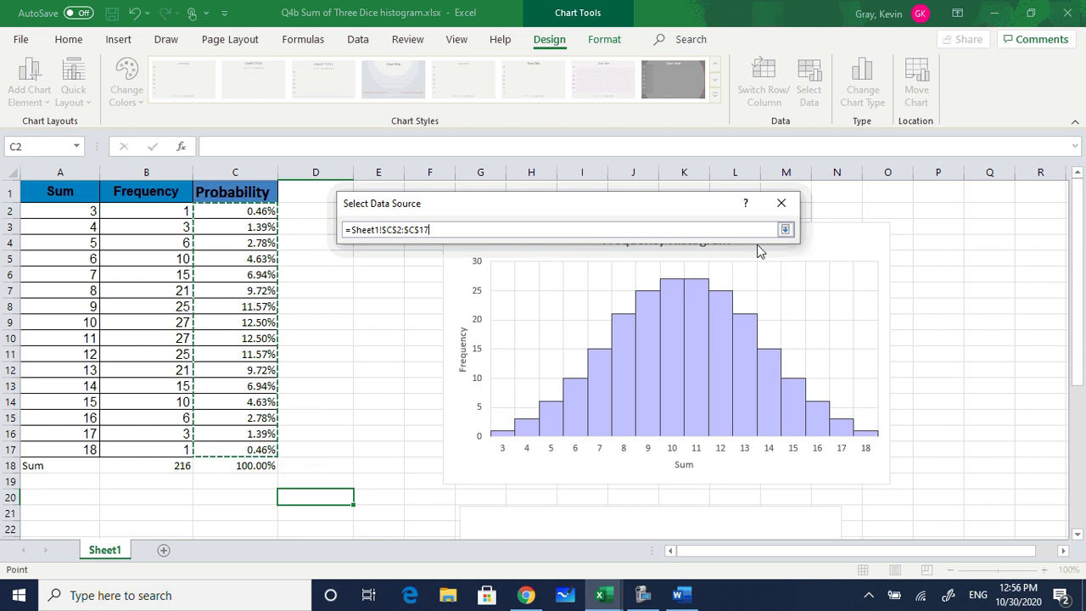
{"action": "left_click", "coordinate": [784, 229]}
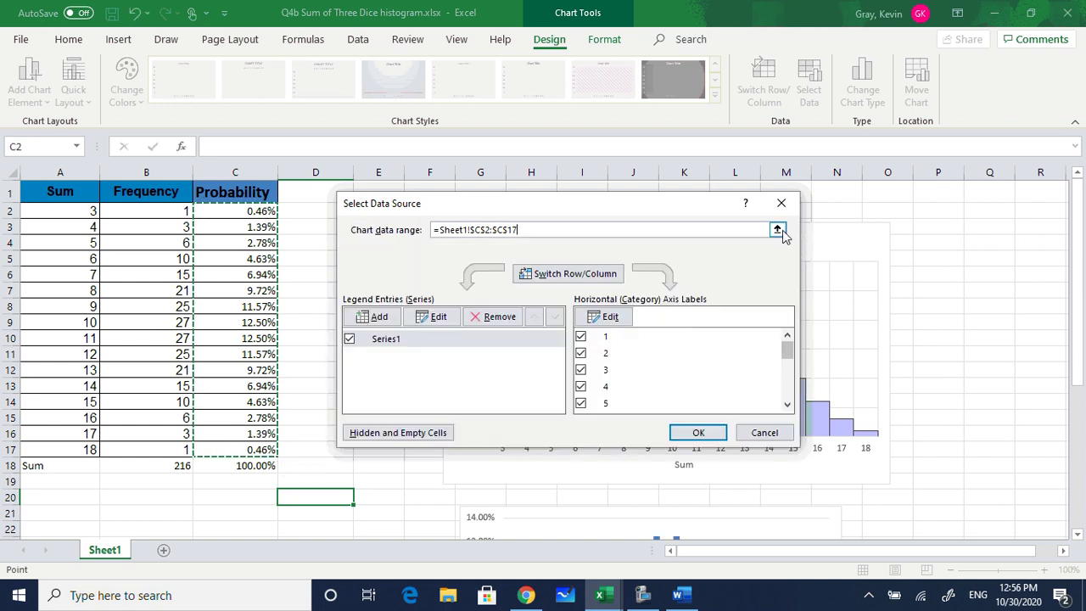
{"action": "left_click", "coordinate": [704, 432]}
Delete the Series1 legend from the new probability chart
{"action": "left_click_drag", "start_coordinate": [1080, 355], "coordinate": [1069, 492]}
{"action": "left_click", "coordinate": [651, 480]}
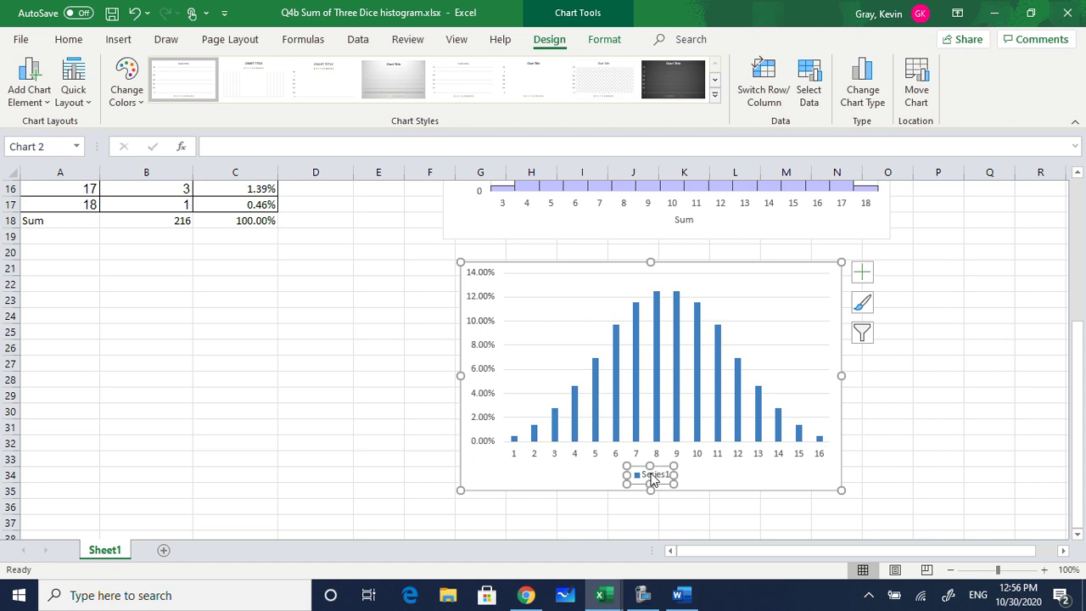
{"action": "key", "text": "Delete"}
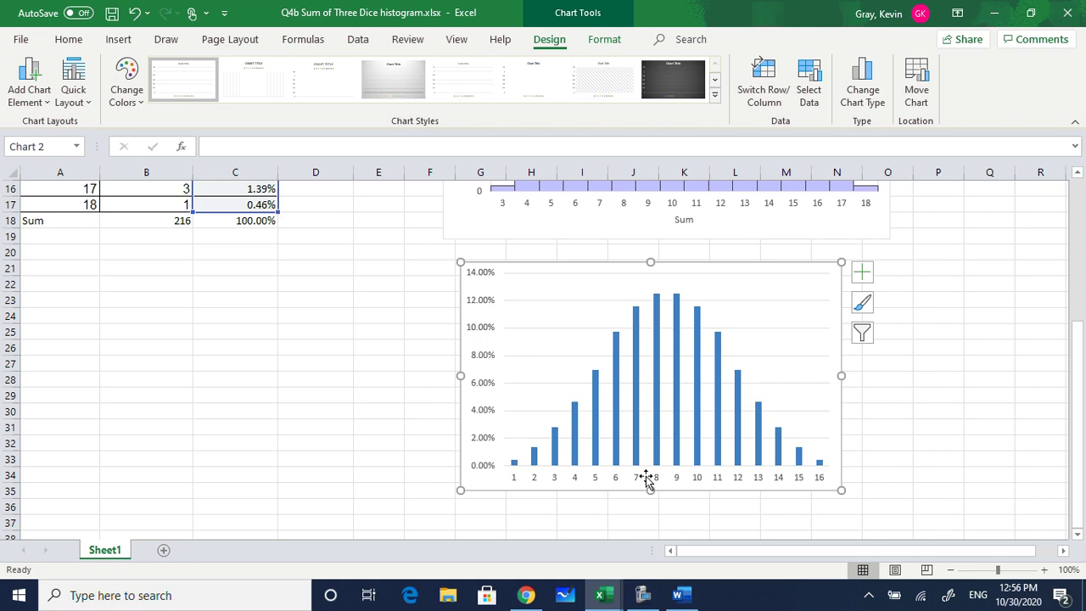
Set the probability chart's horizontal axis labels to the dice sums in cells A2:A17
{"action": "left_click", "coordinate": [772, 288]}
{"action": "right_click", "coordinate": [771, 288]}
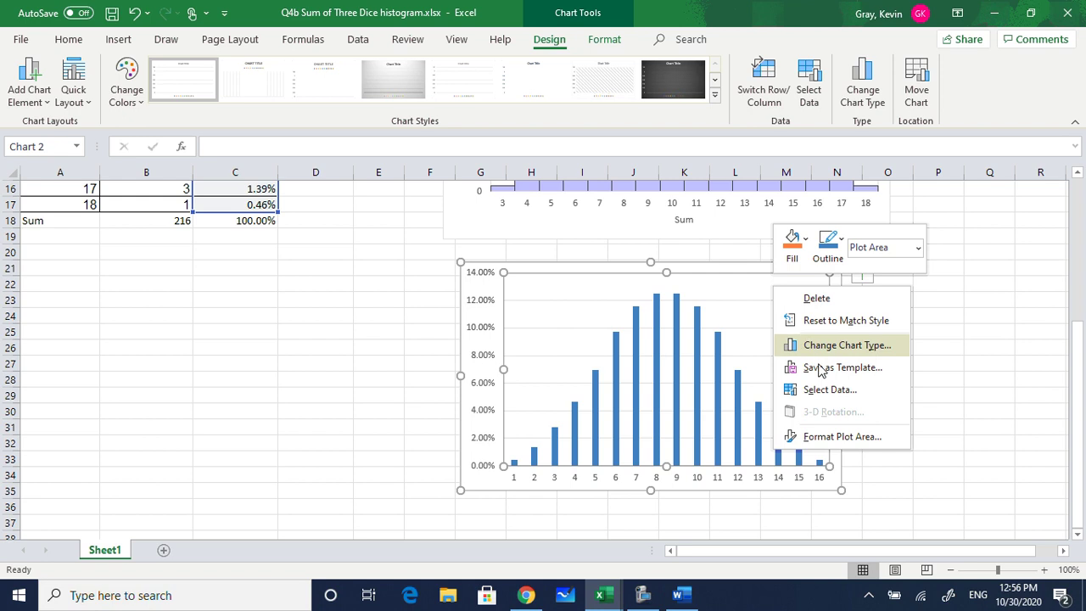
{"action": "left_click", "coordinate": [824, 389]}
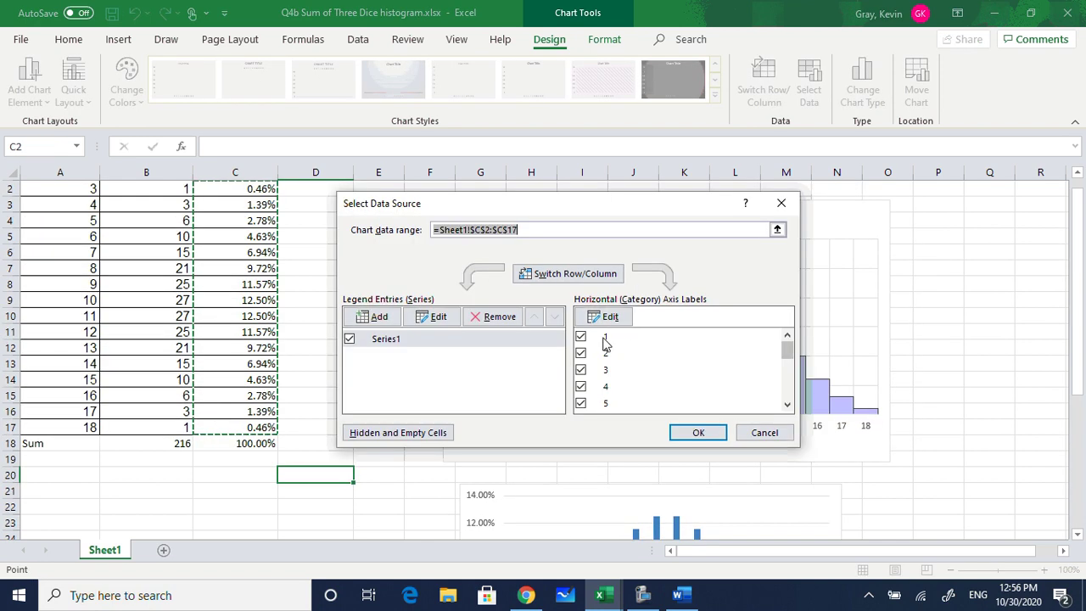
{"action": "left_click", "coordinate": [609, 316]}
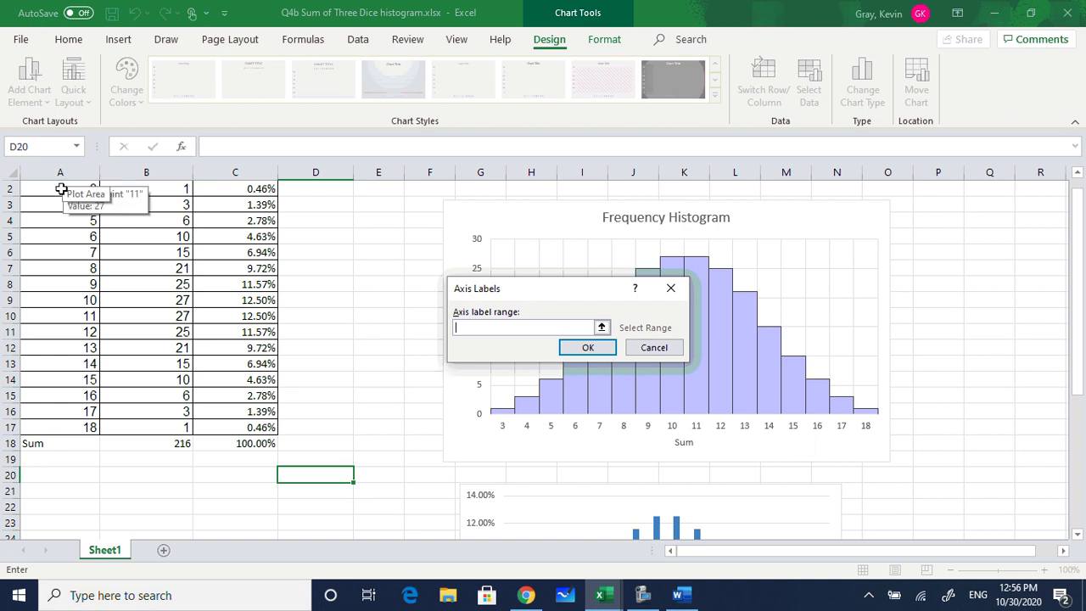
{"action": "left_click_drag", "start_coordinate": [60, 191], "coordinate": [61, 424]}
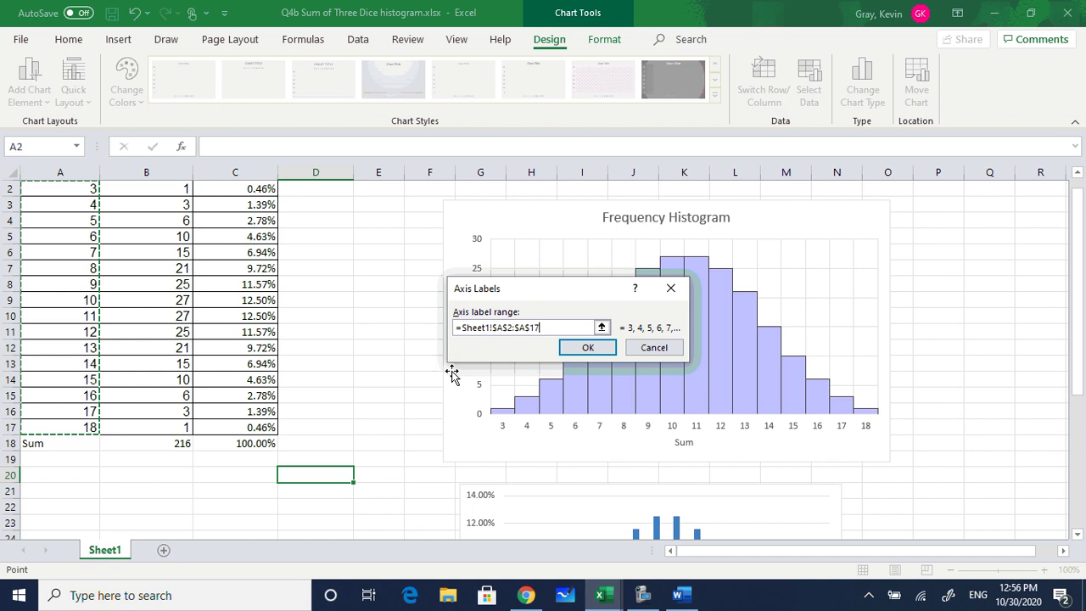
{"action": "left_click", "coordinate": [584, 349]}
{"action": "left_click", "coordinate": [710, 434]}
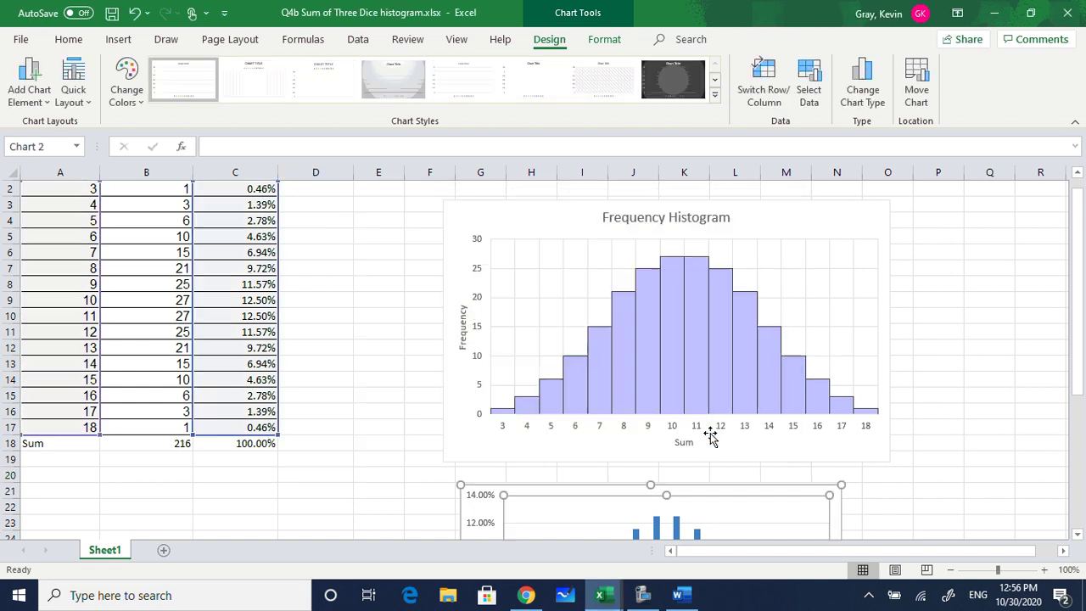
Add axis titles and a chart title to the probability chart
{"action": "left_click_drag", "start_coordinate": [1070, 333], "coordinate": [1081, 451]}
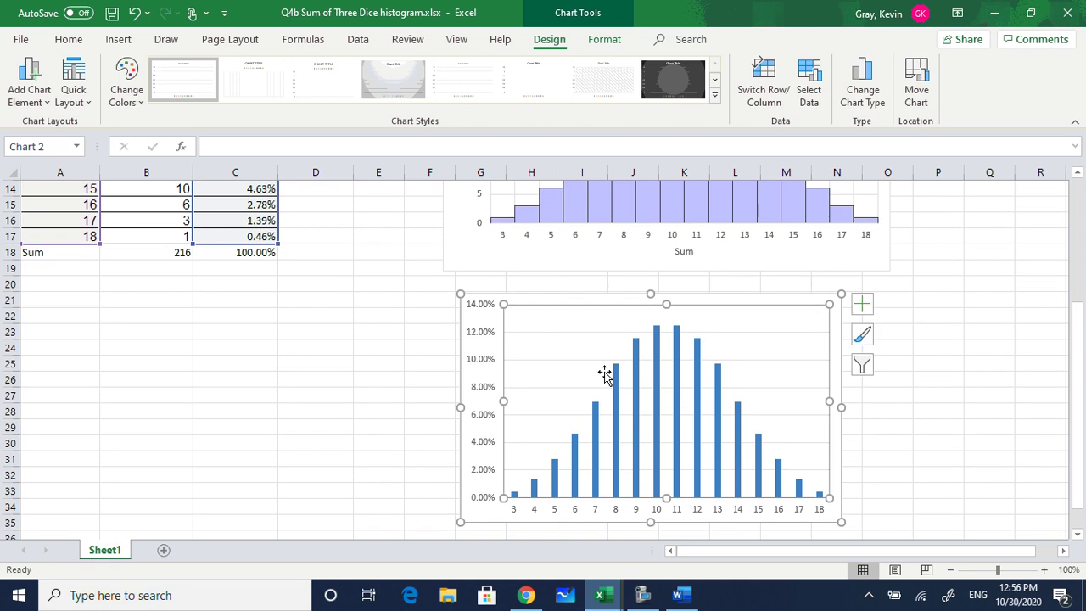
{"action": "left_click", "coordinate": [860, 303]}
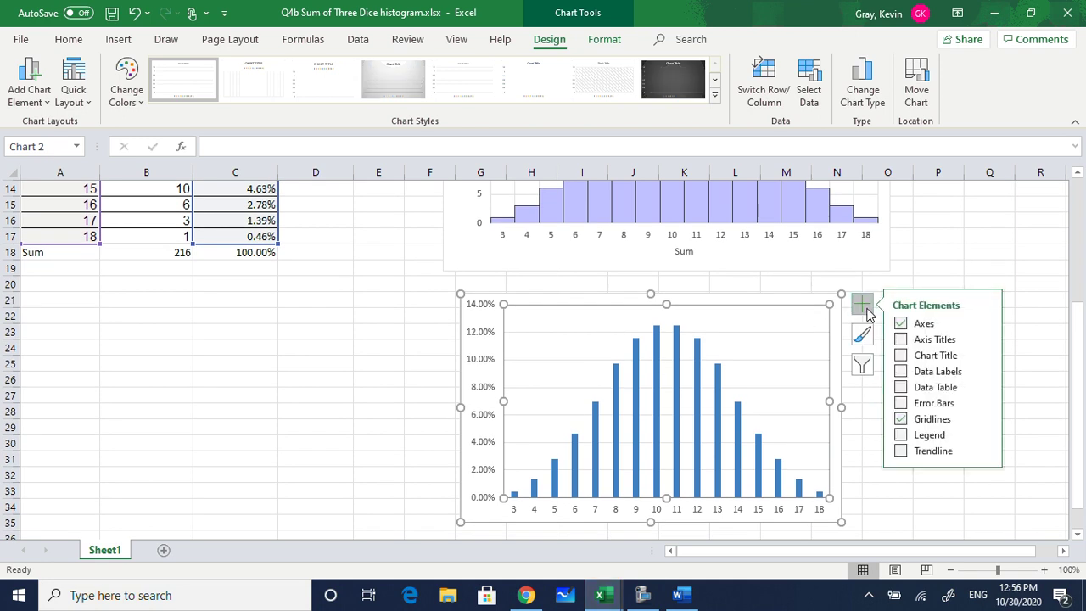
{"action": "left_click", "coordinate": [921, 338]}
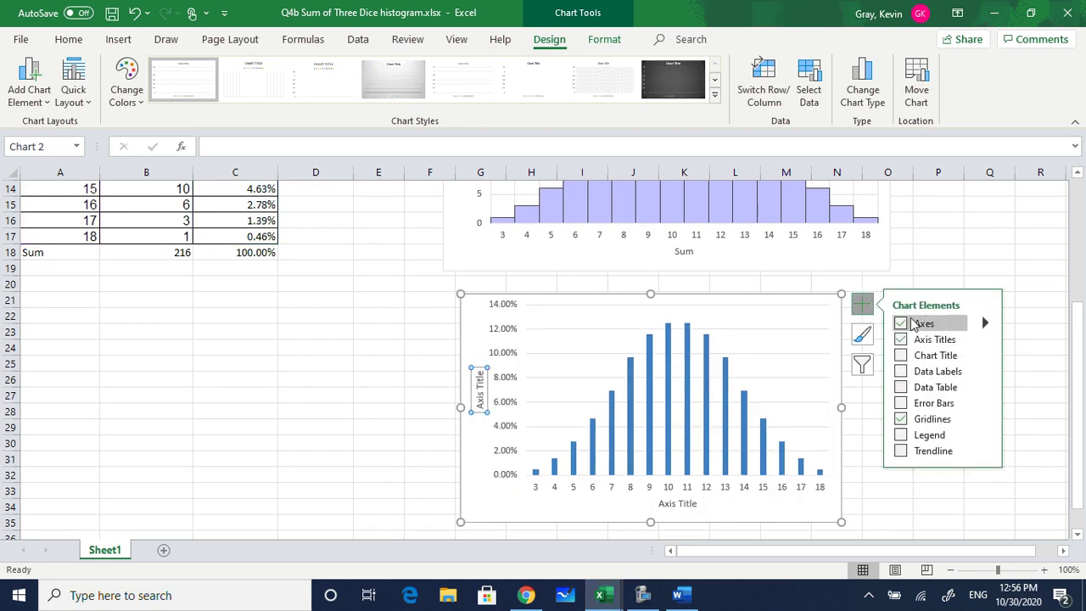
{"action": "left_click", "coordinate": [913, 356]}
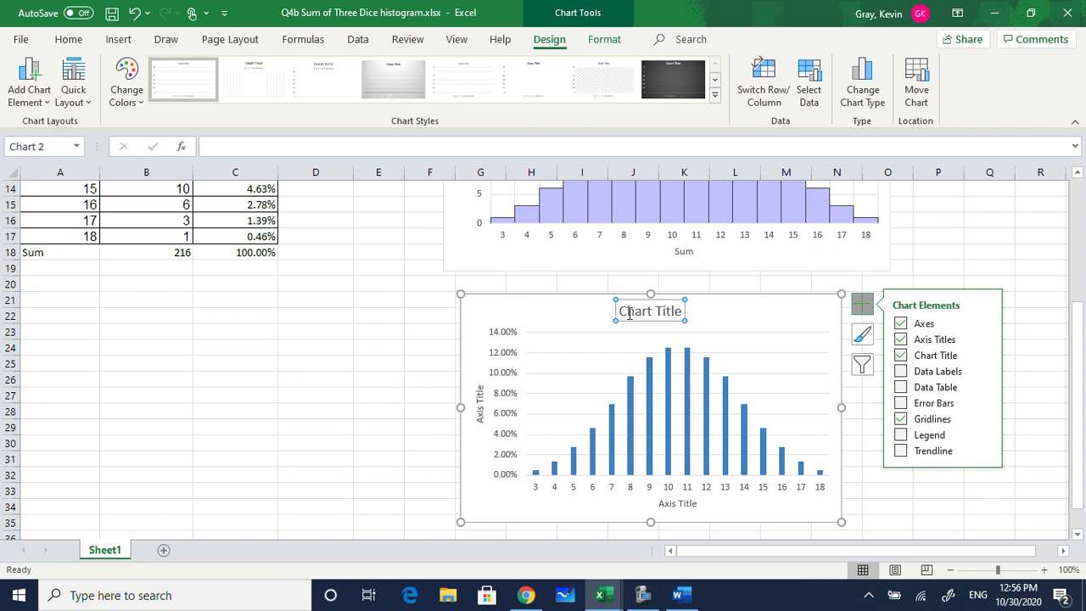
Replace the placeholder chart title with "Probability Histogram"
{"action": "double_click", "coordinate": [628, 312]}
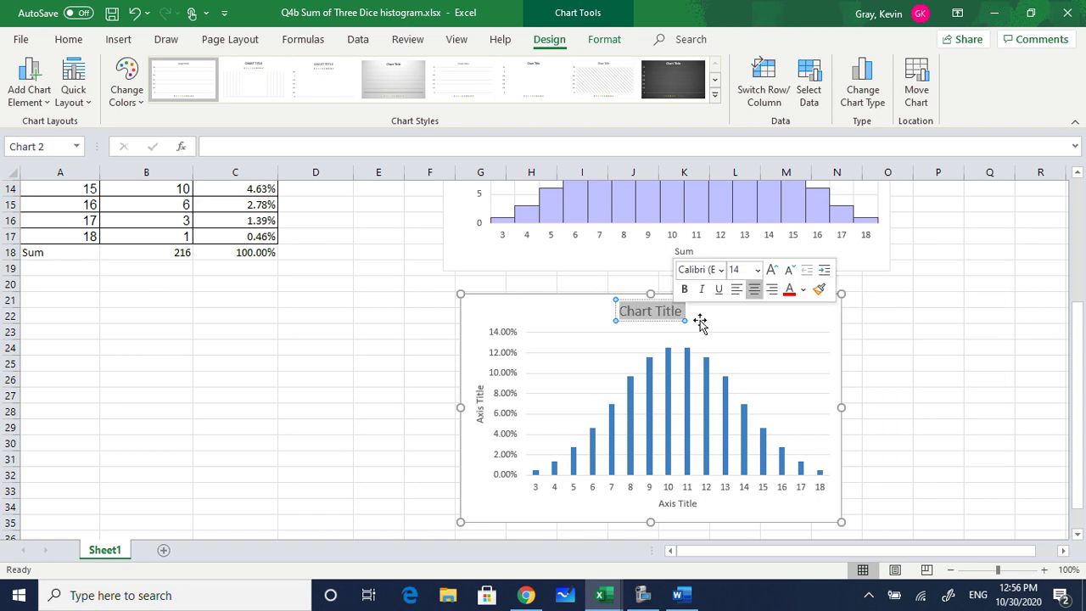
{"action": "type", "text": "Probabil"}
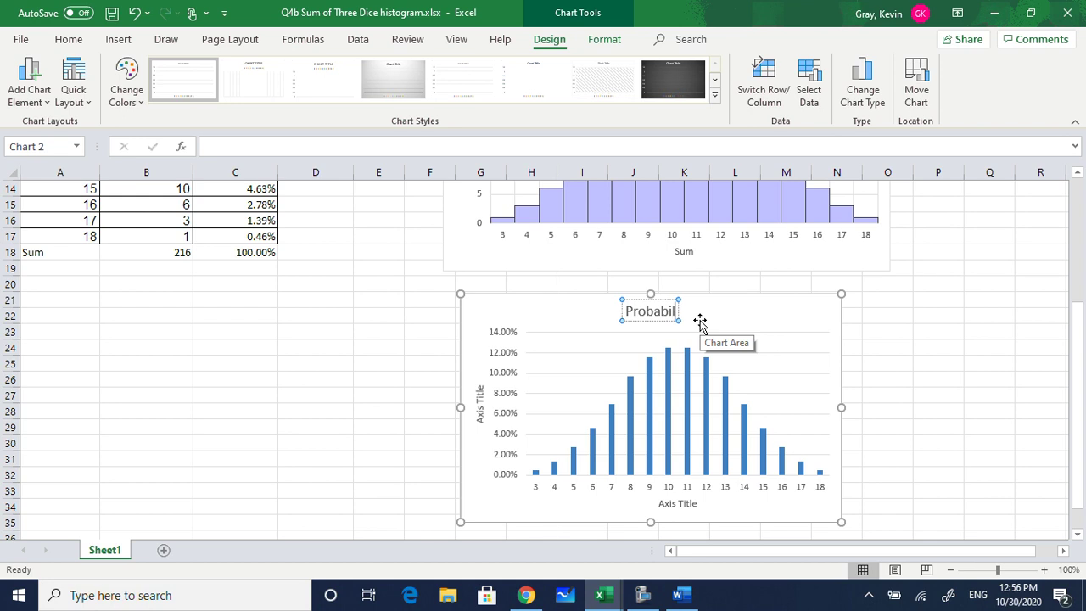
{"action": "type", "text": "ity"}
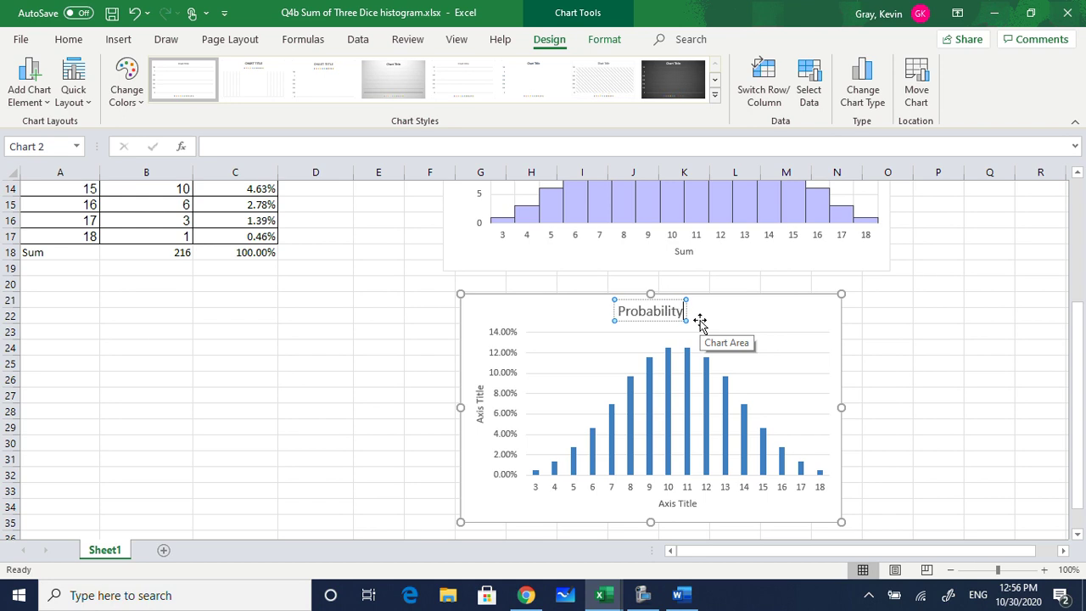
{"action": "type", "text": " Histogram"}
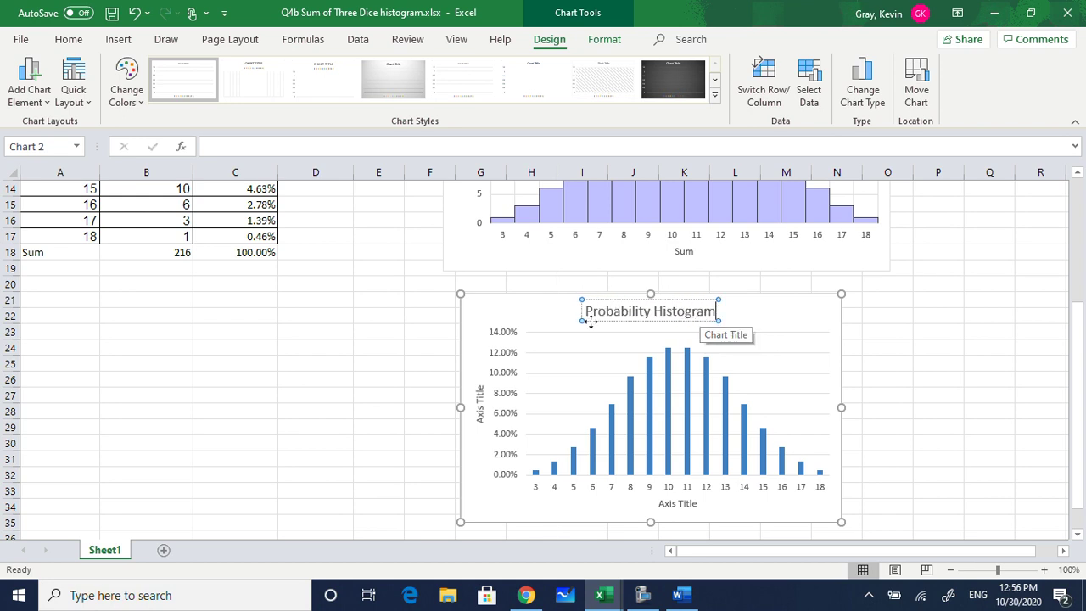
Title the probability chart's vertical axis "Pronability" and its horizontal axis "Sum"
{"action": "left_click", "coordinate": [482, 410]}
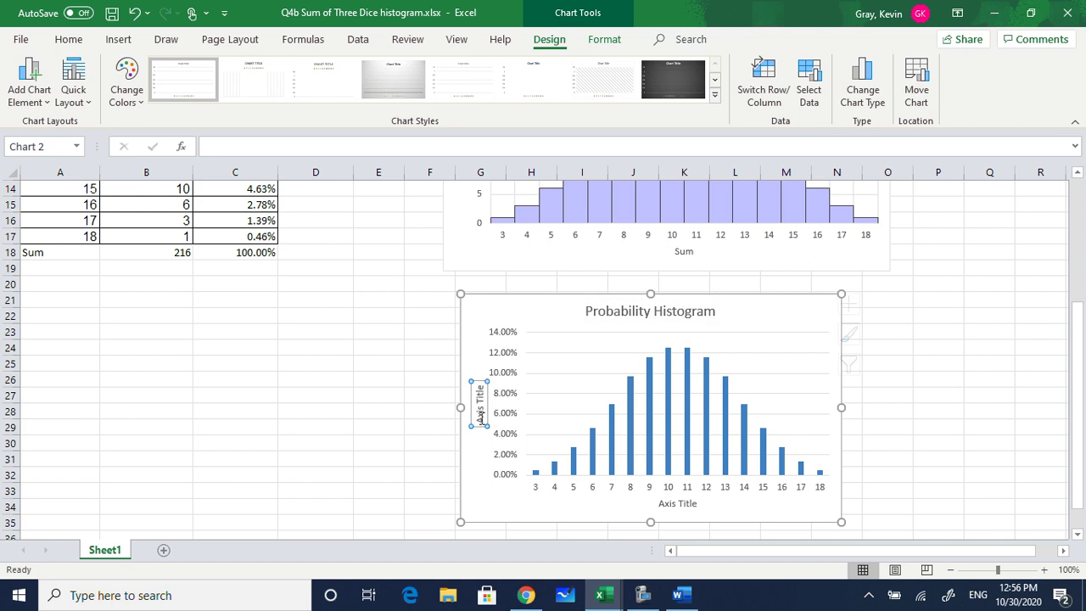
{"action": "triple_click", "coordinate": [480, 408]}
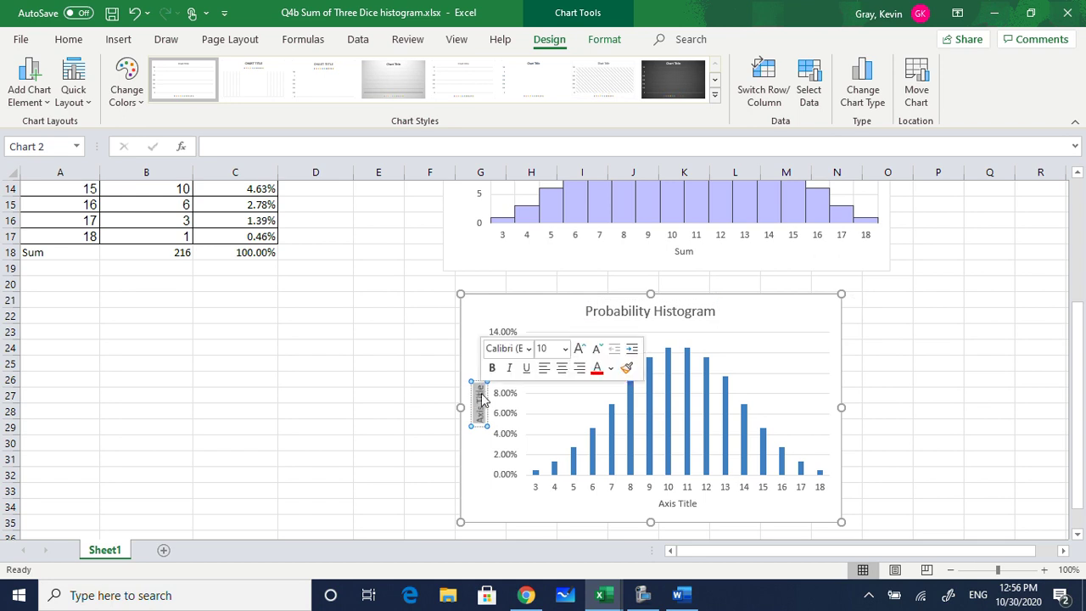
{"action": "type", "text": "Probability"}
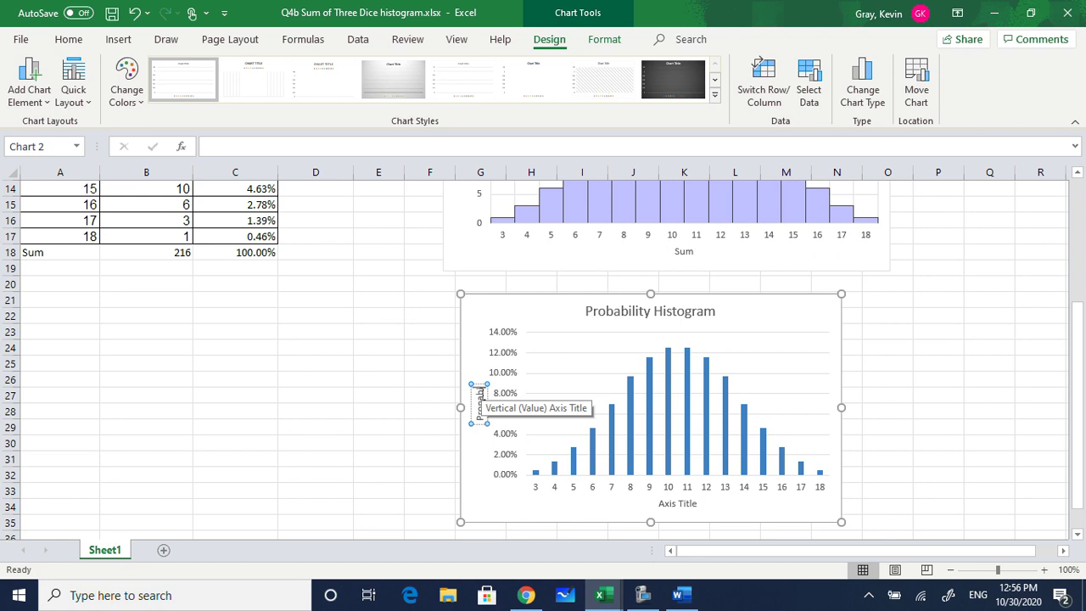
{"action": "left_click", "coordinate": [667, 505]}
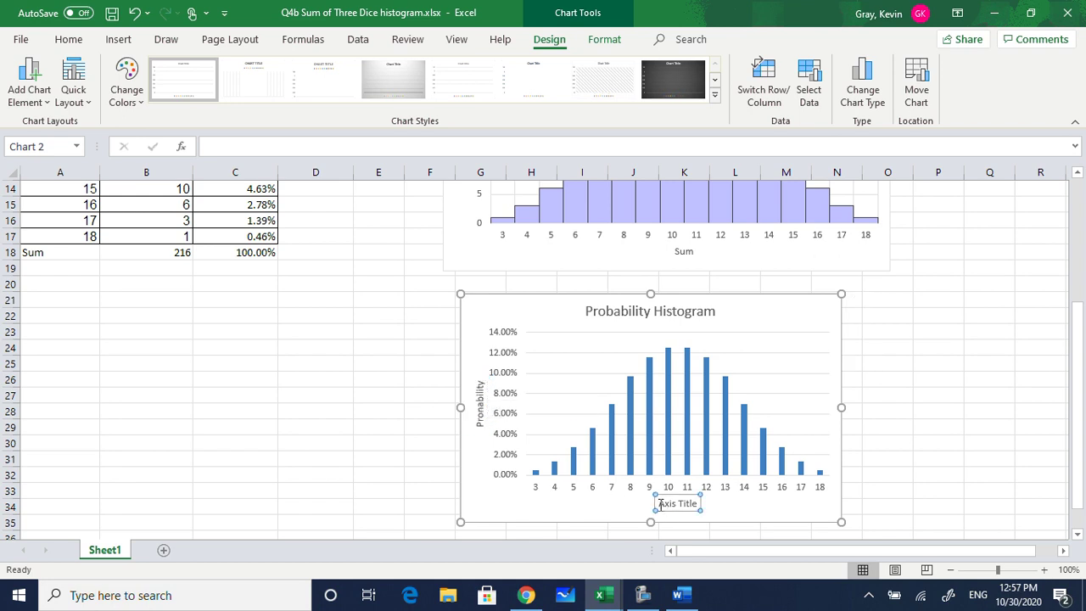
{"action": "type", "text": "Sum"}
{"action": "left_click", "coordinate": [874, 426]}
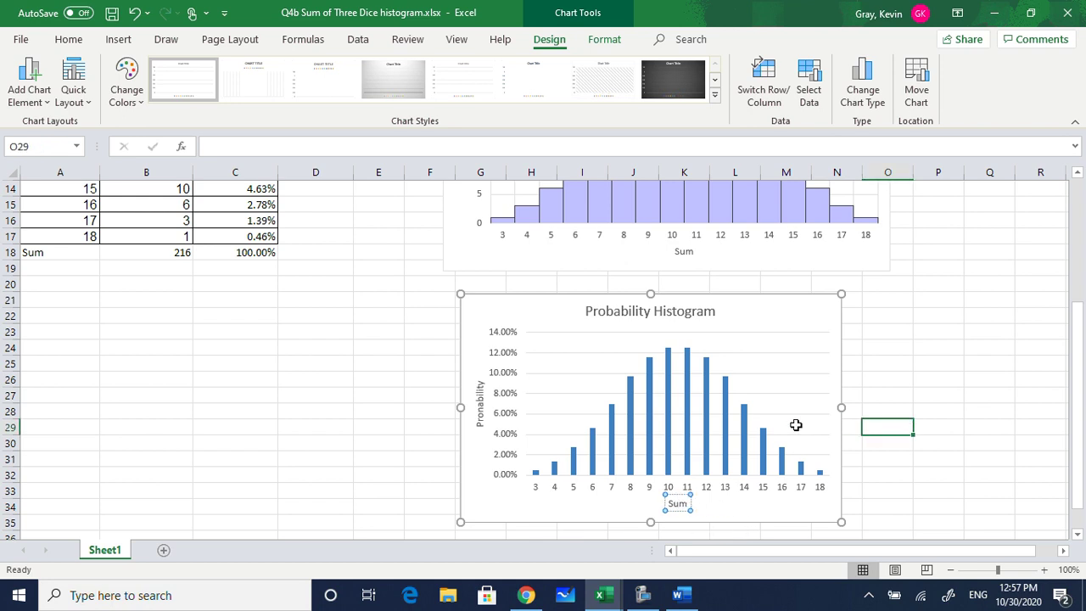
Set the gap width of the probability chart's columns to 0% so that the bars touch
{"action": "left_click", "coordinate": [723, 430]}
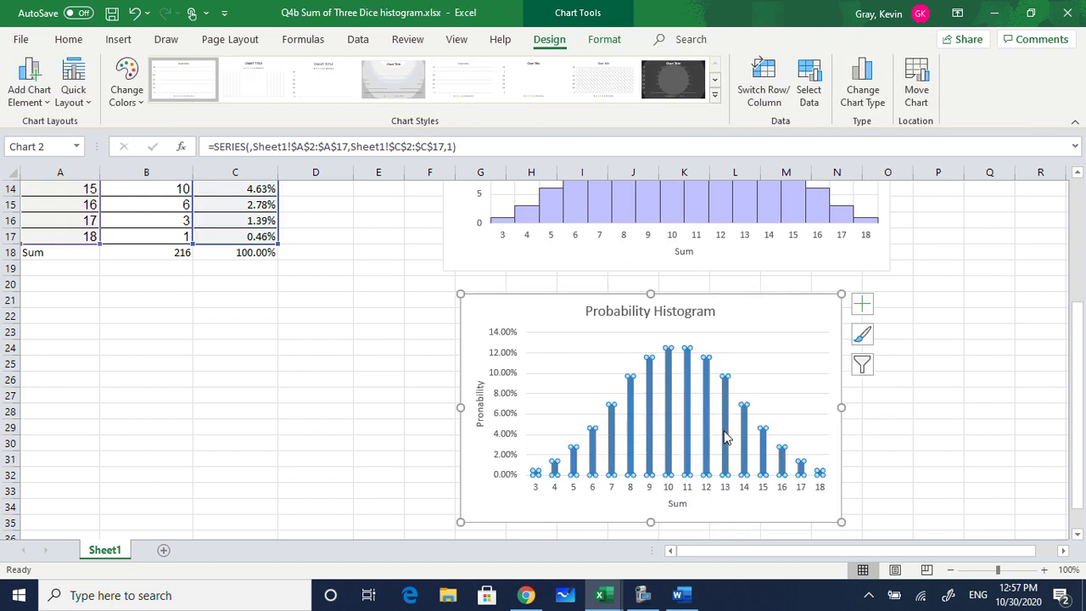
{"action": "right_click", "coordinate": [725, 436]}
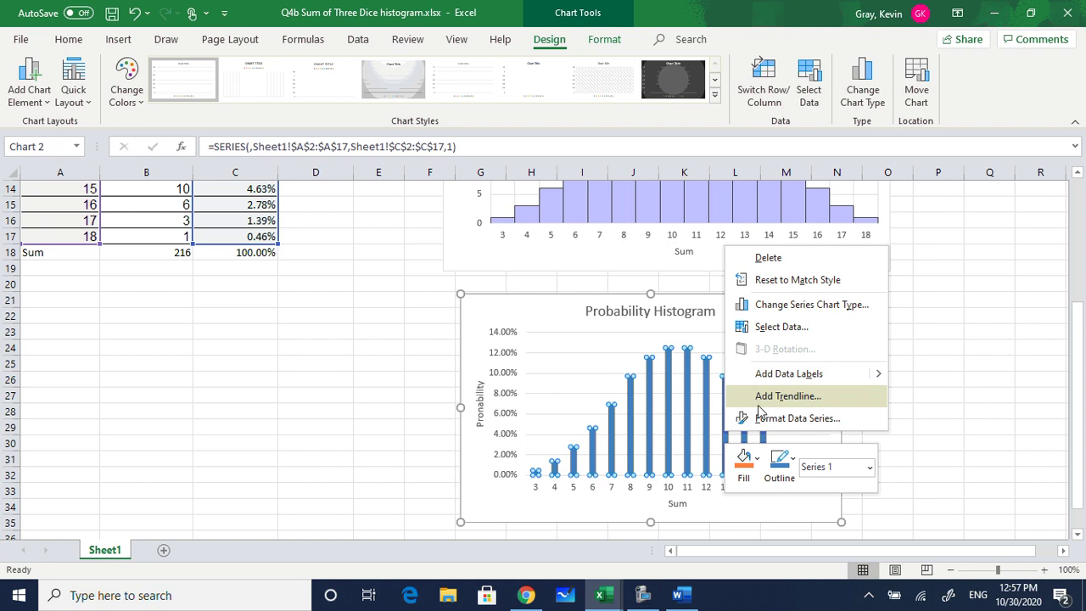
{"action": "left_click", "coordinate": [765, 420]}
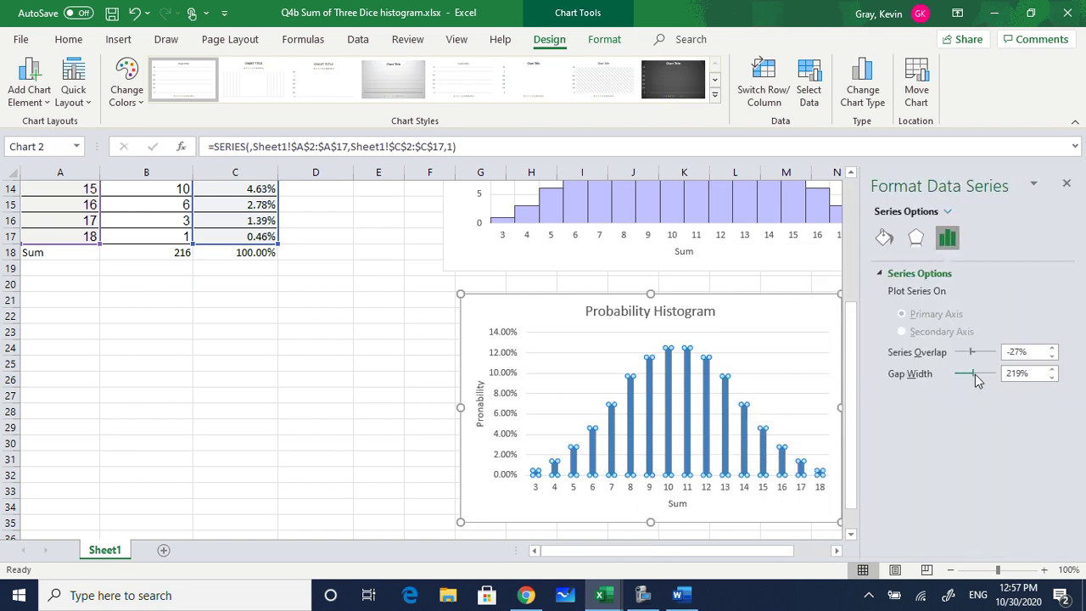
{"action": "left_click_drag", "start_coordinate": [974, 374], "coordinate": [941, 370]}
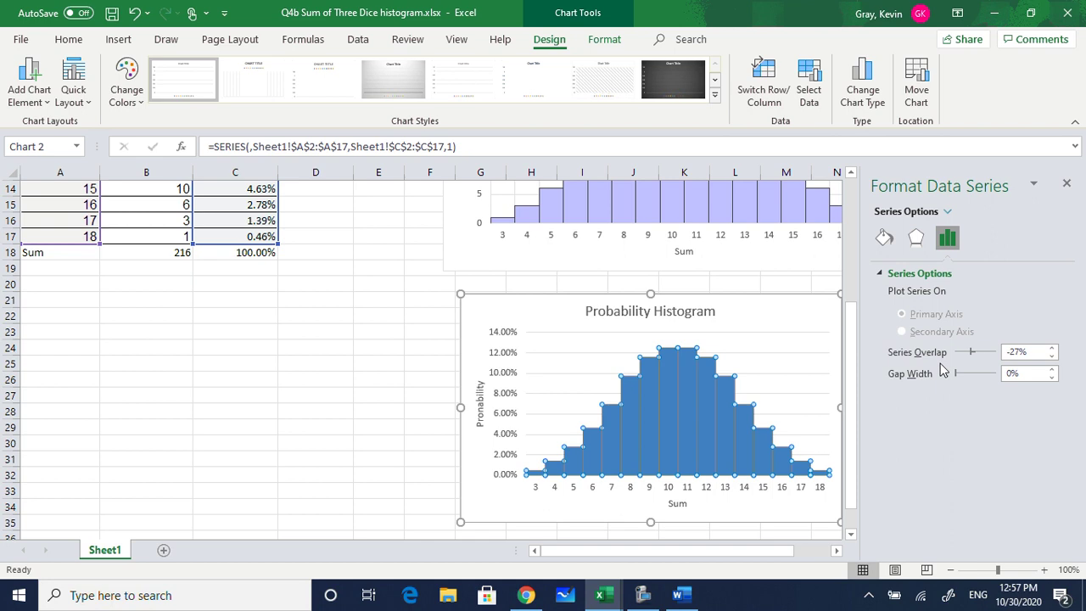
Give the probability histogram's bars a solid line border and a light pink solid fill, and close the formatting options
{"action": "left_click", "coordinate": [885, 239]}
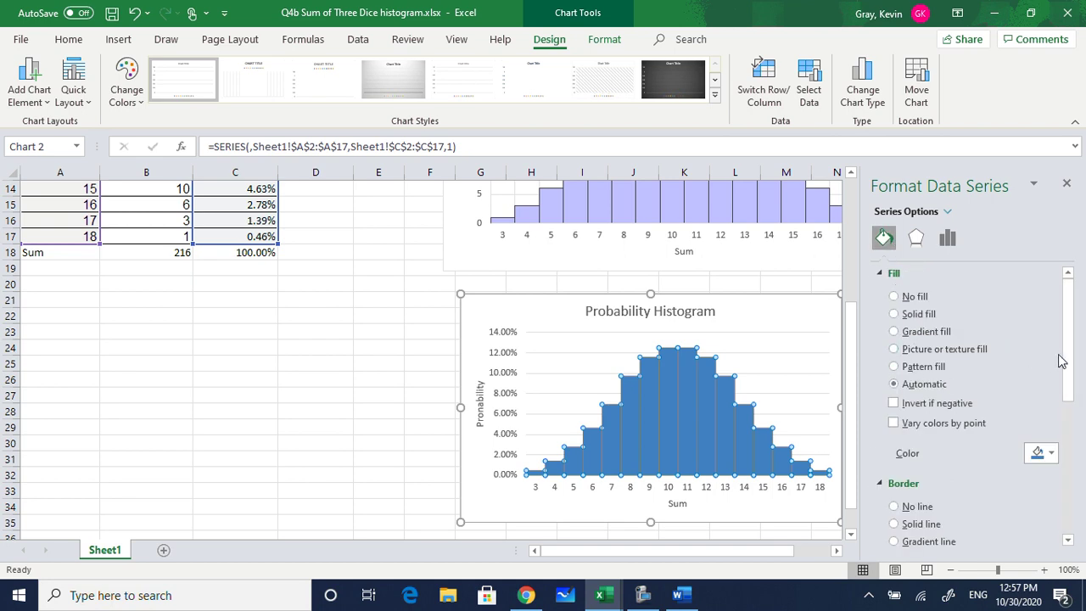
{"action": "left_click_drag", "start_coordinate": [1067, 362], "coordinate": [1005, 434]}
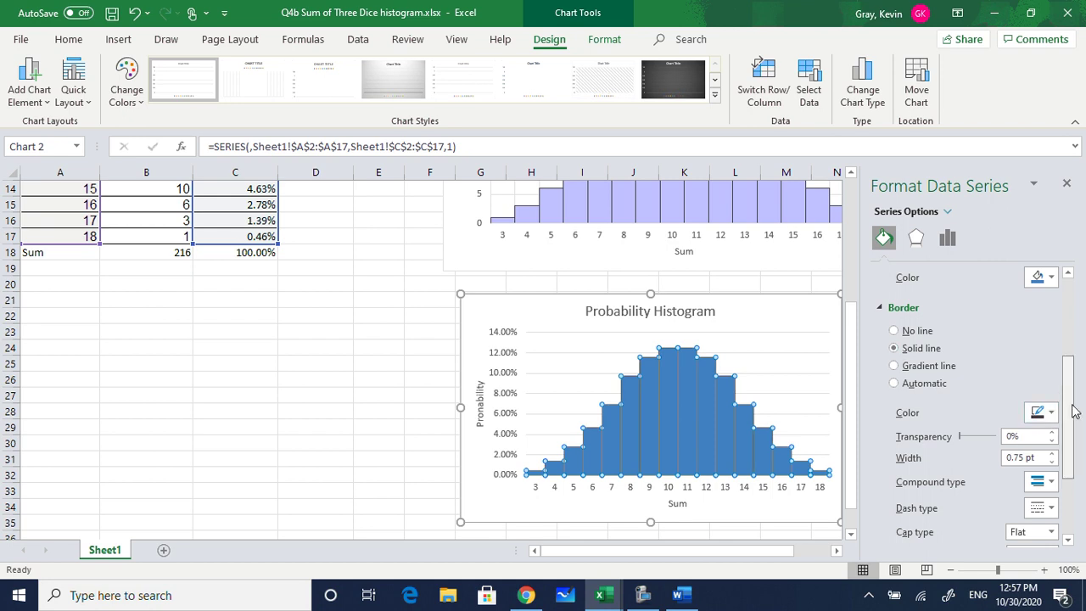
{"action": "left_click_drag", "start_coordinate": [1073, 411], "coordinate": [1070, 376]}
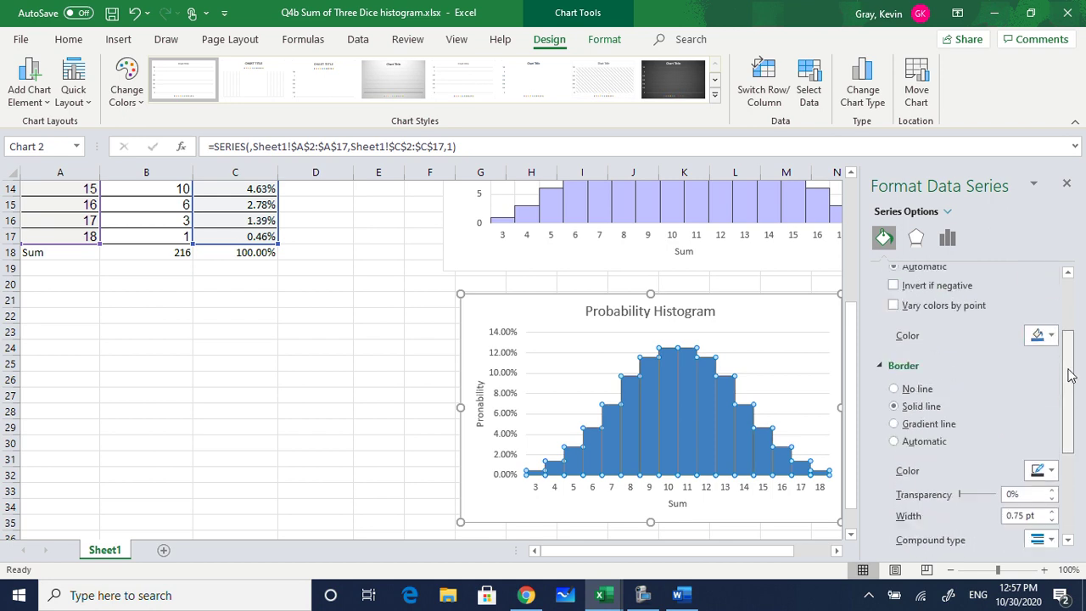
{"action": "scroll", "coordinate": [1065, 399], "scroll_direction": "up", "scroll_amount": 3}
{"action": "left_click", "coordinate": [1048, 432]}
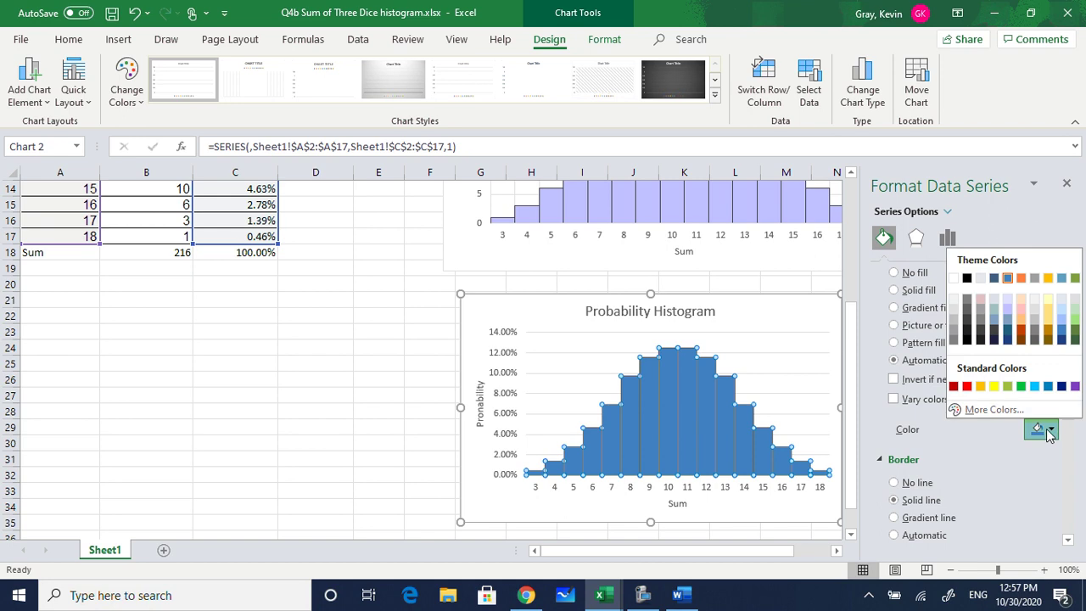
{"action": "left_click", "coordinate": [1021, 315]}
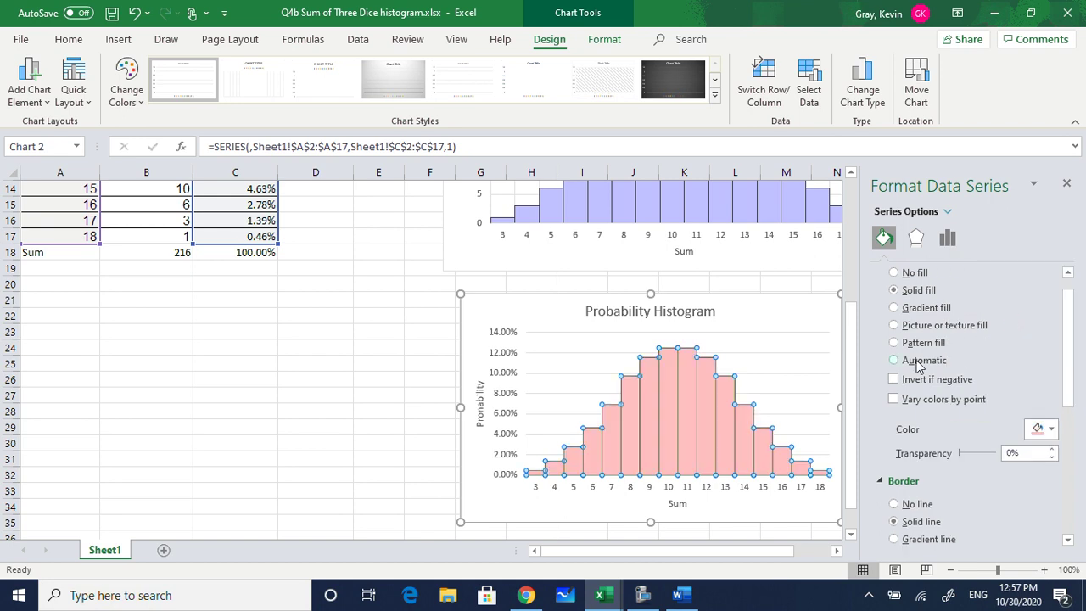
{"action": "left_click", "coordinate": [386, 396]}
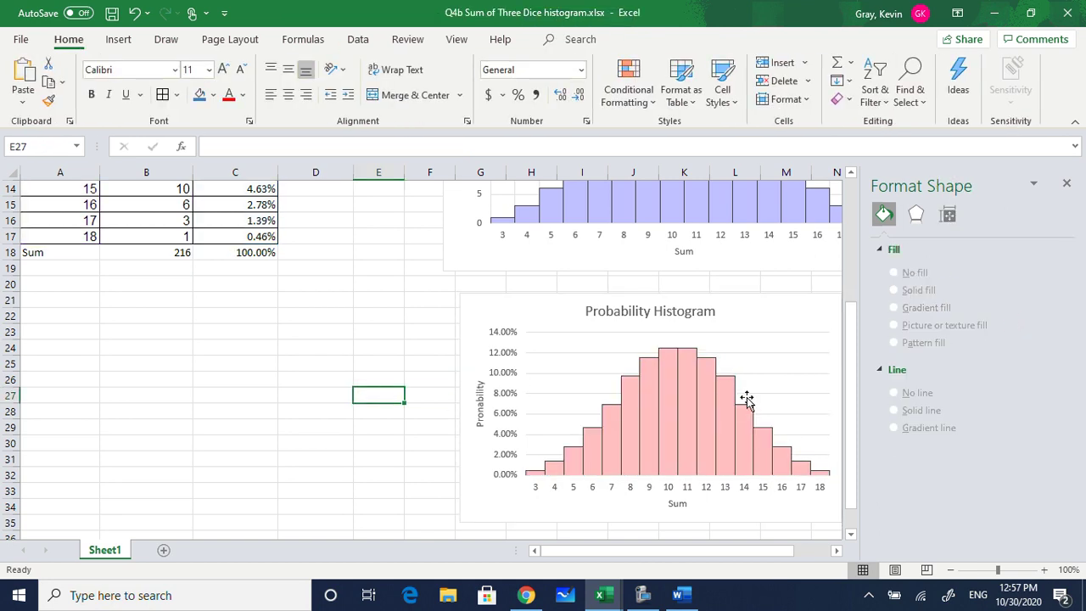
{"action": "left_click", "coordinate": [1066, 184]}
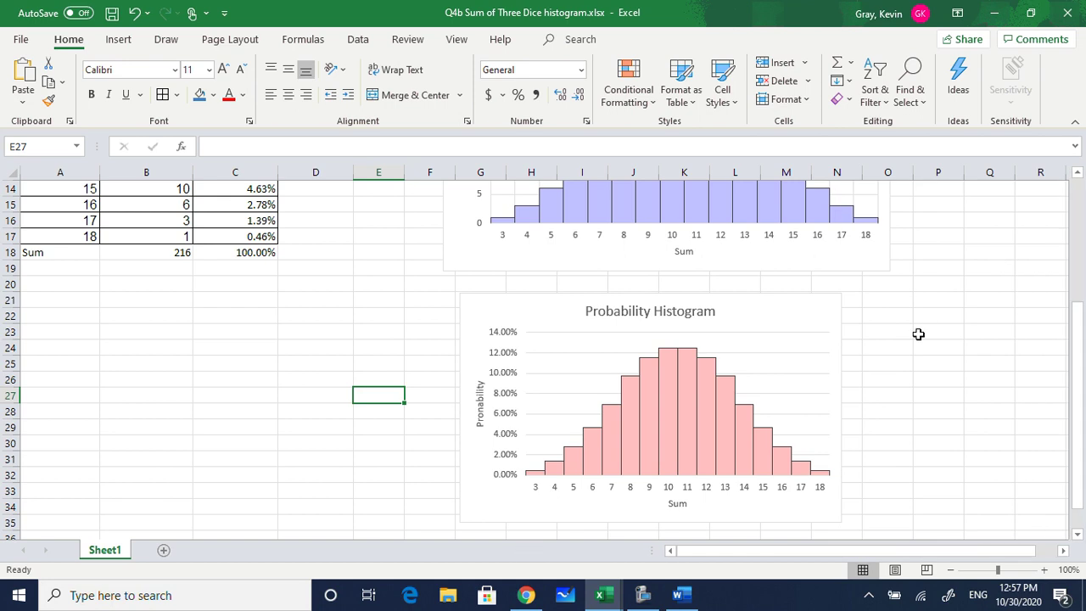
Review both dice histograms against the data table, and switch to Chrome to read question 5 about flipping four coins
{"action": "left_click_drag", "start_coordinate": [1074, 362], "coordinate": [1082, 337]}
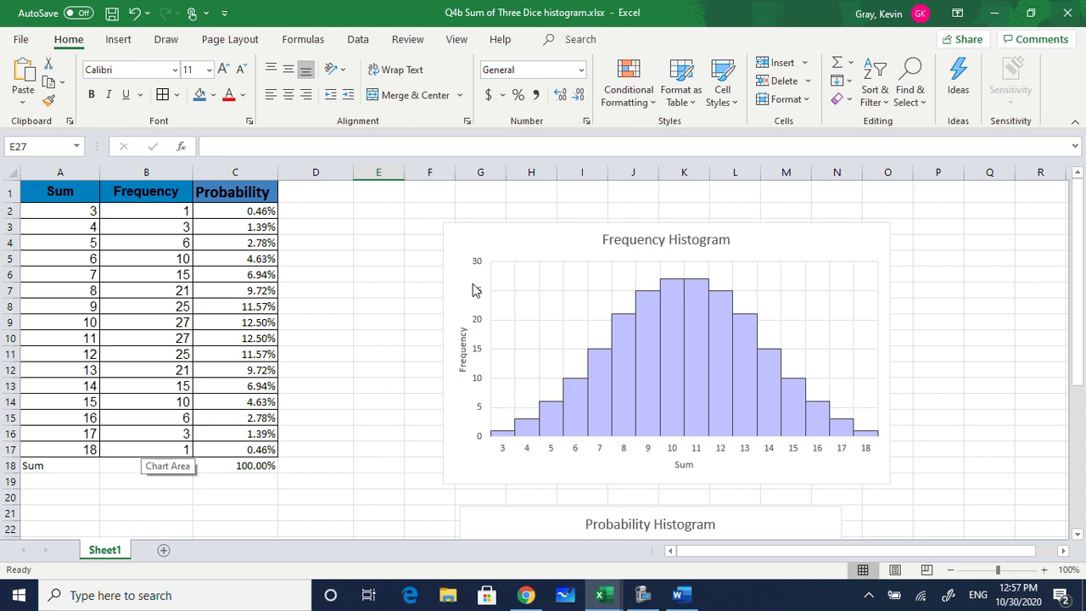
{"action": "left_click_drag", "start_coordinate": [1075, 284], "coordinate": [1080, 443]}
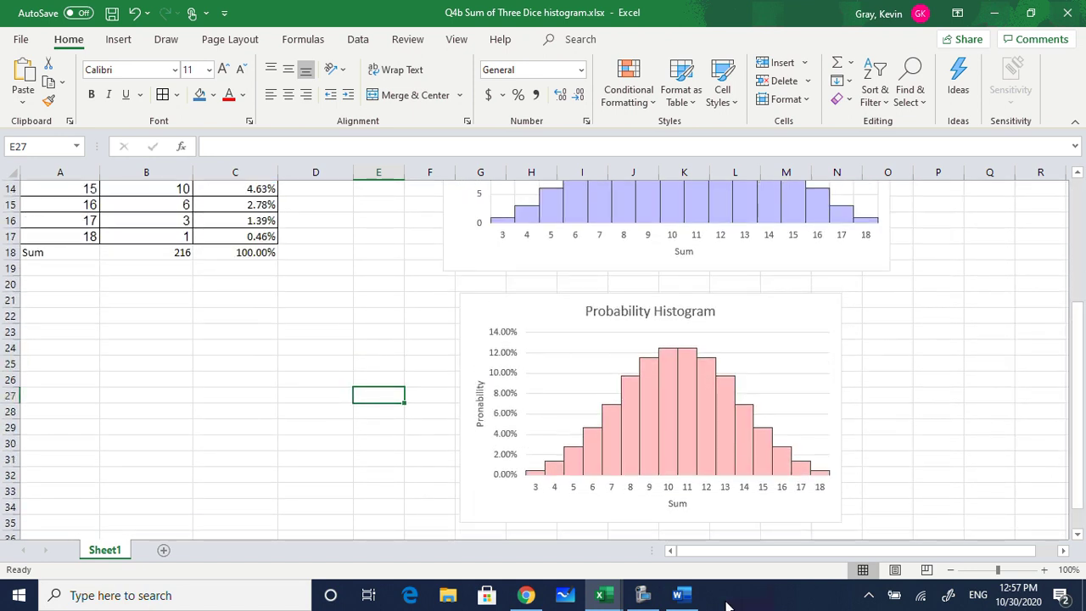
{"action": "left_click", "coordinate": [527, 596]}
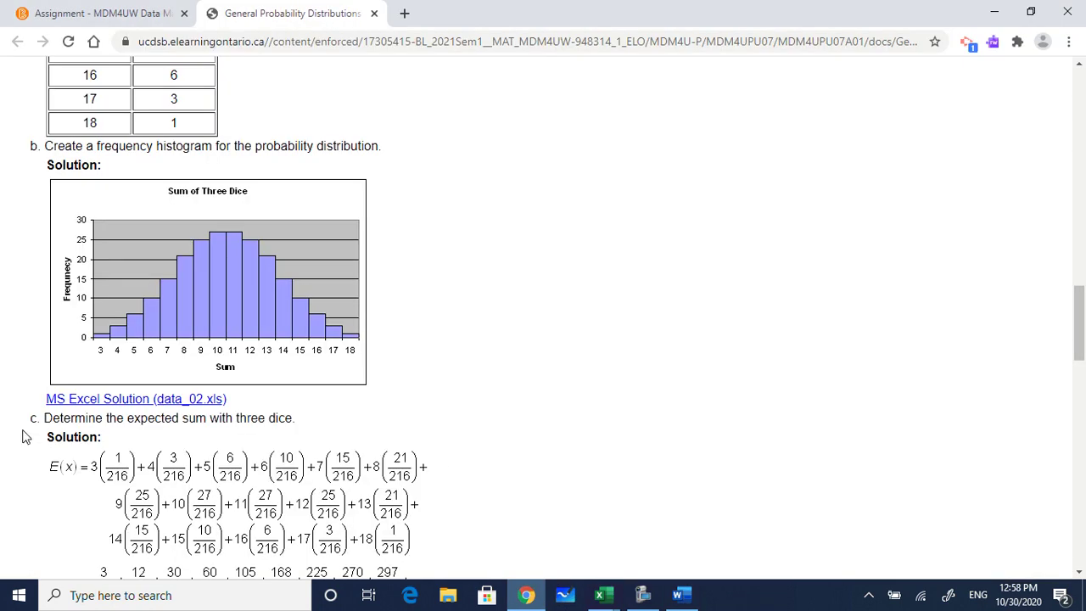
{"action": "left_click_drag", "start_coordinate": [1080, 325], "coordinate": [1080, 408]}
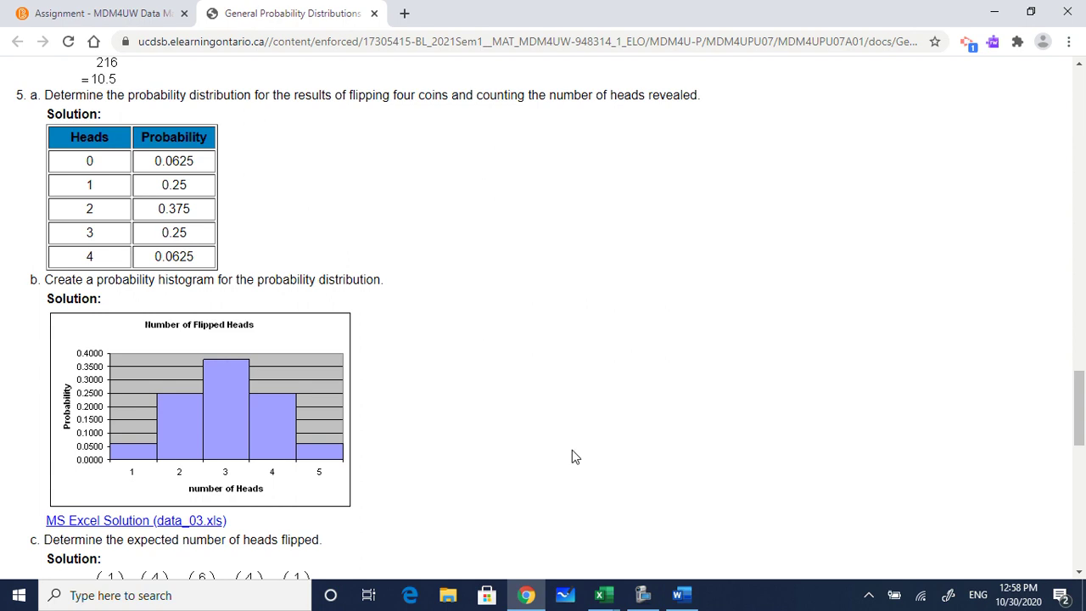
Switch to Excel and open the workbook "Q5b Flipping Heads from 4 coins histogram.xls" from the U7 A1 folder
{"action": "left_click", "coordinate": [602, 598]}
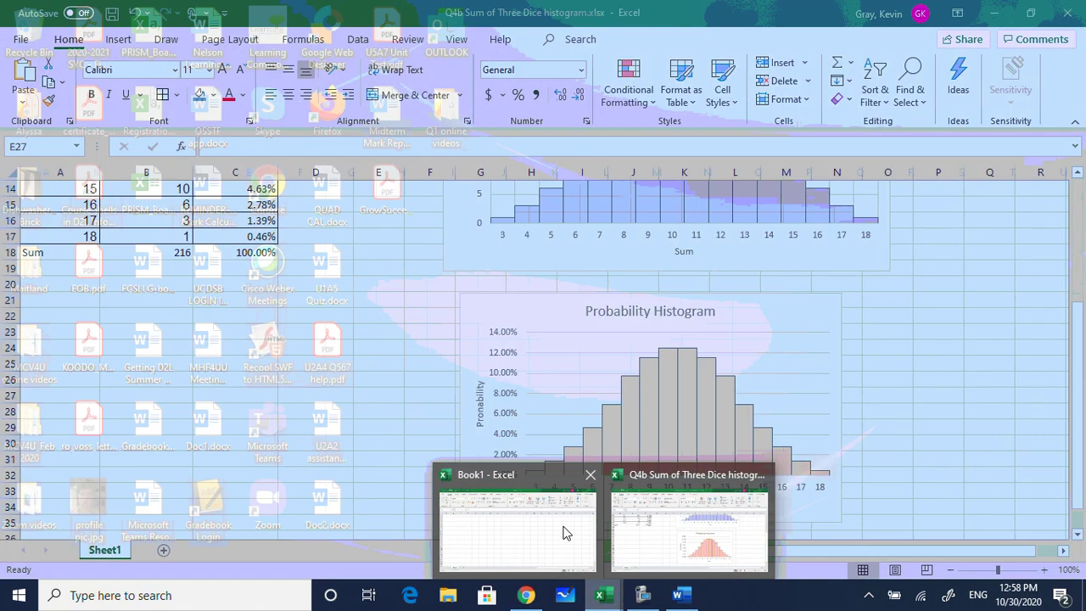
{"action": "left_click", "coordinate": [566, 533]}
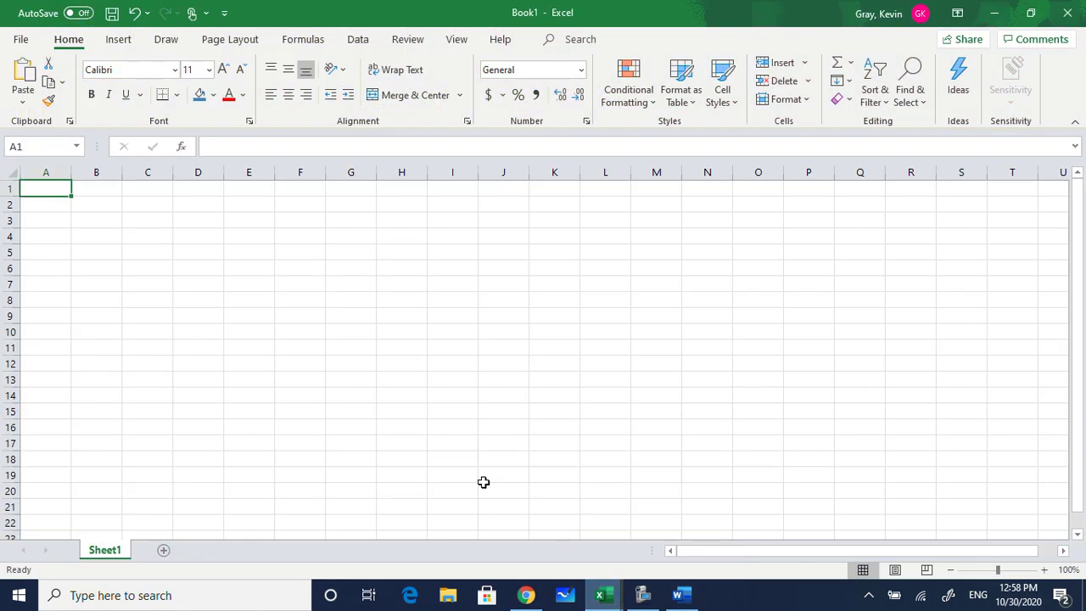
{"action": "left_click", "coordinate": [21, 41]}
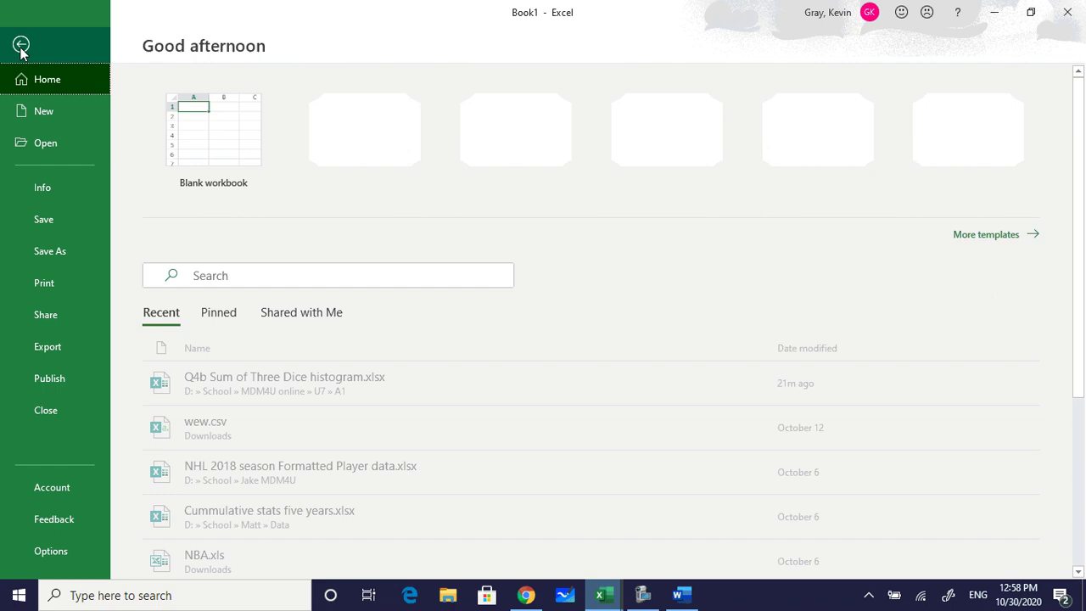
{"action": "left_click", "coordinate": [51, 146]}
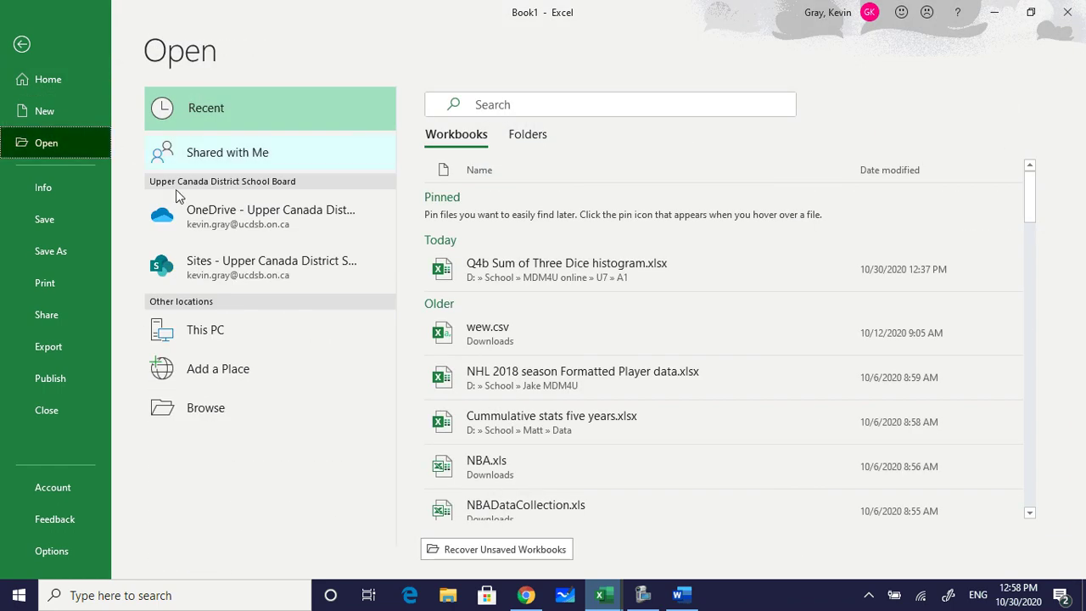
{"action": "left_click", "coordinate": [212, 408]}
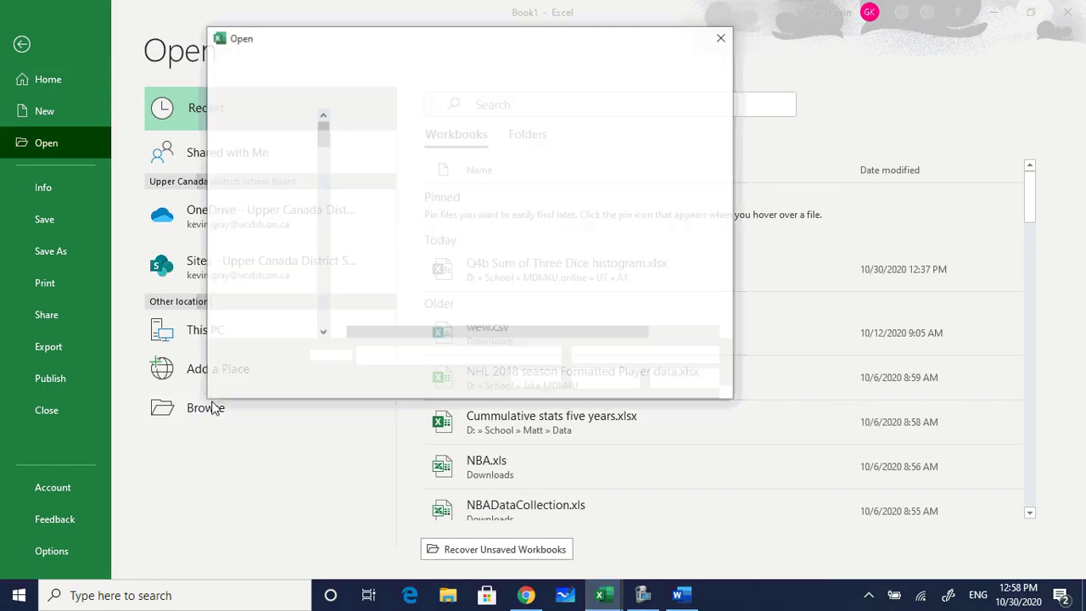
{"action": "left_click", "coordinate": [401, 164]}
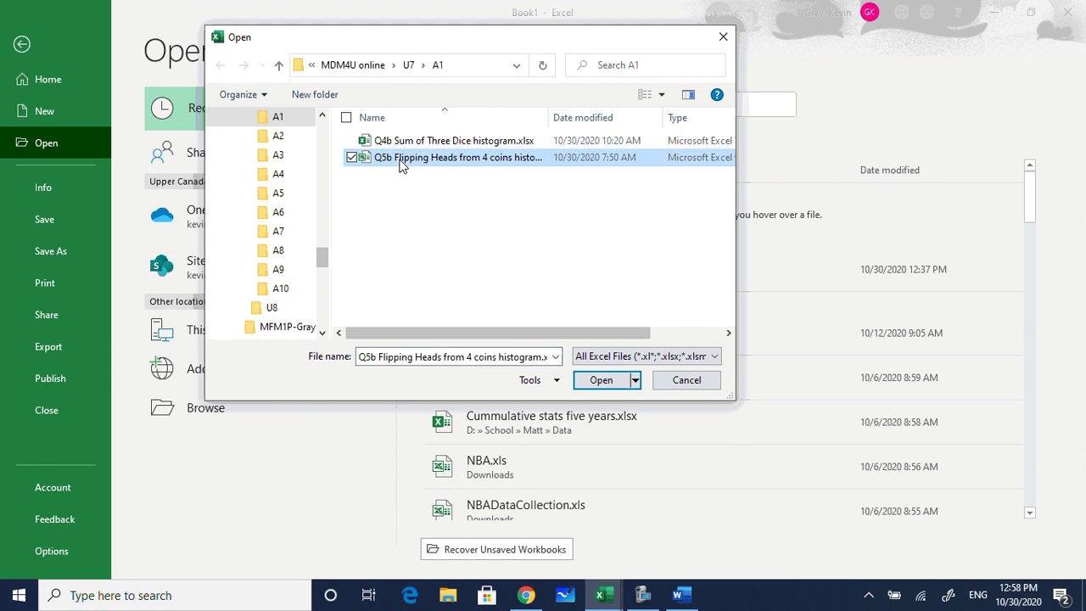
{"action": "left_click", "coordinate": [598, 381]}
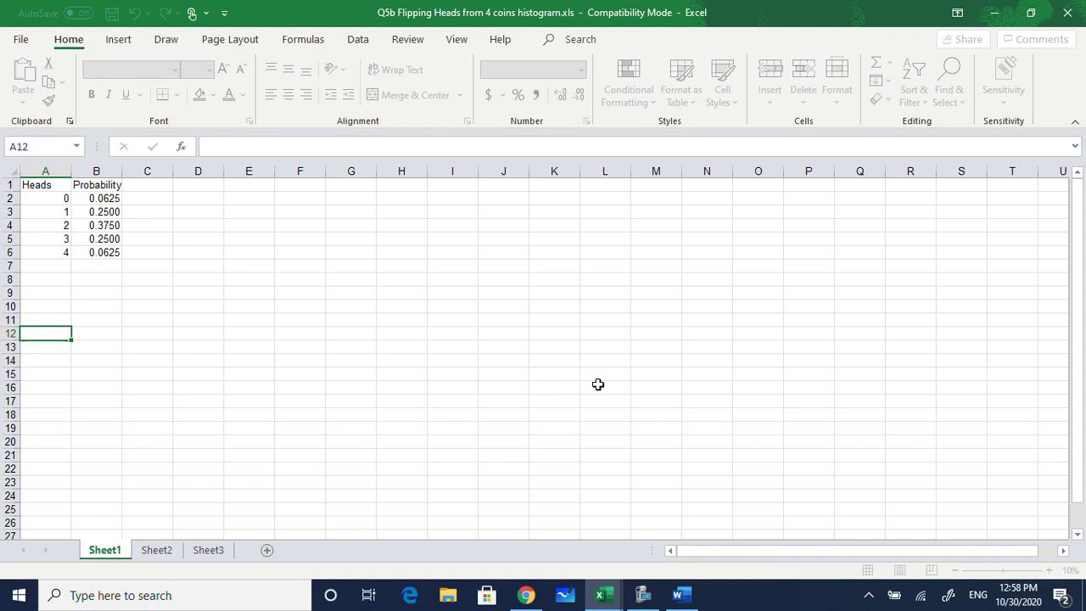
Move the Number of Flipped Heads chart clear of the data table, and review the probabilities in B2:B6 and the heads counts in A2:A6
{"action": "left_click_drag", "start_coordinate": [275, 211], "coordinate": [479, 218]}
{"action": "left_click", "coordinate": [99, 199]}
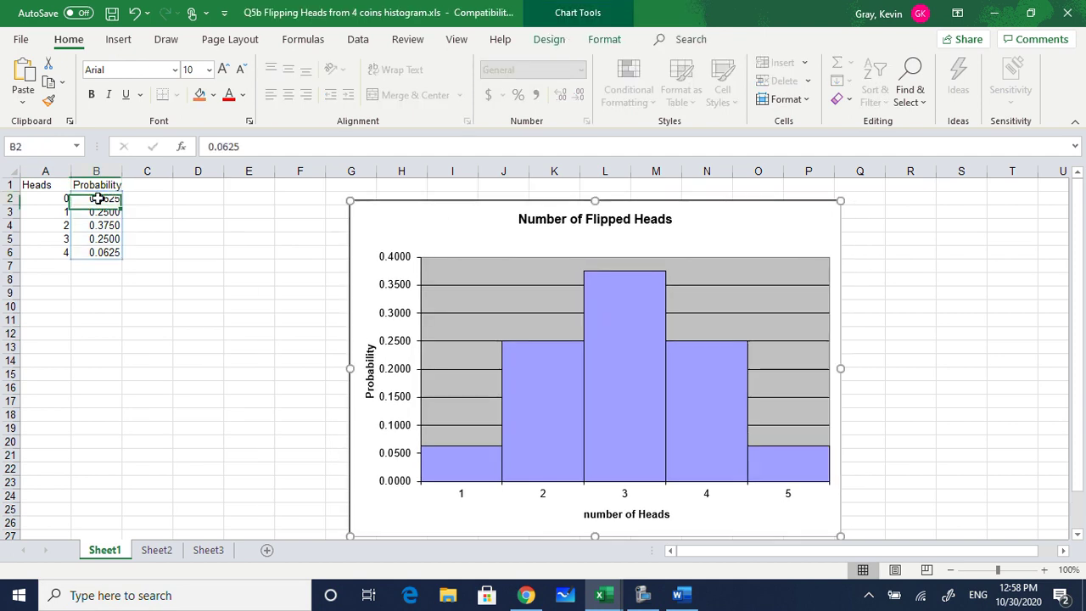
{"action": "left_click_drag", "start_coordinate": [97, 197], "coordinate": [85, 245]}
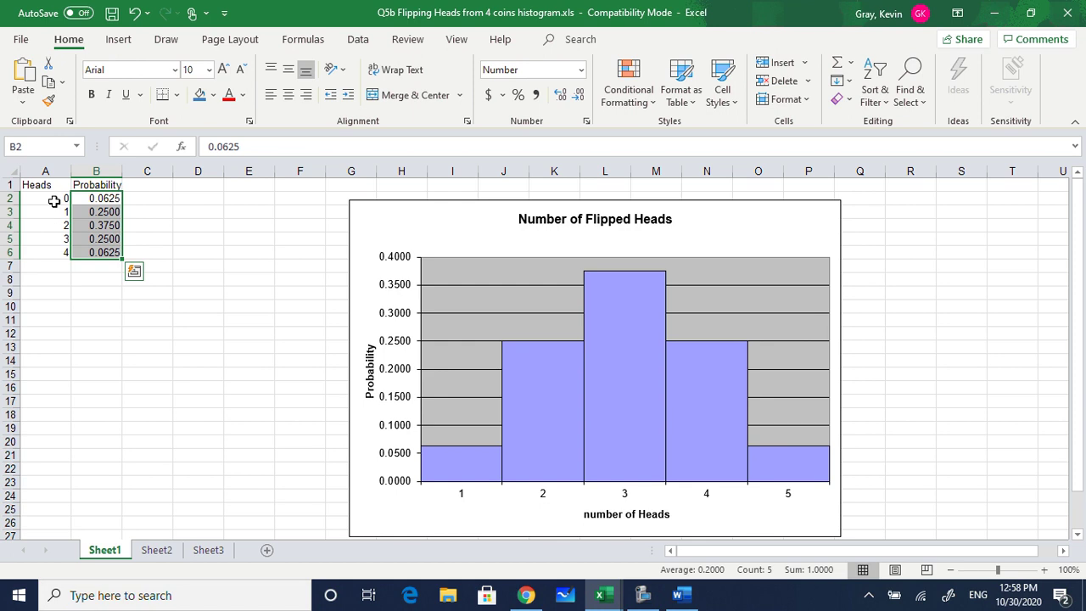
{"action": "left_click_drag", "start_coordinate": [54, 199], "coordinate": [52, 248]}
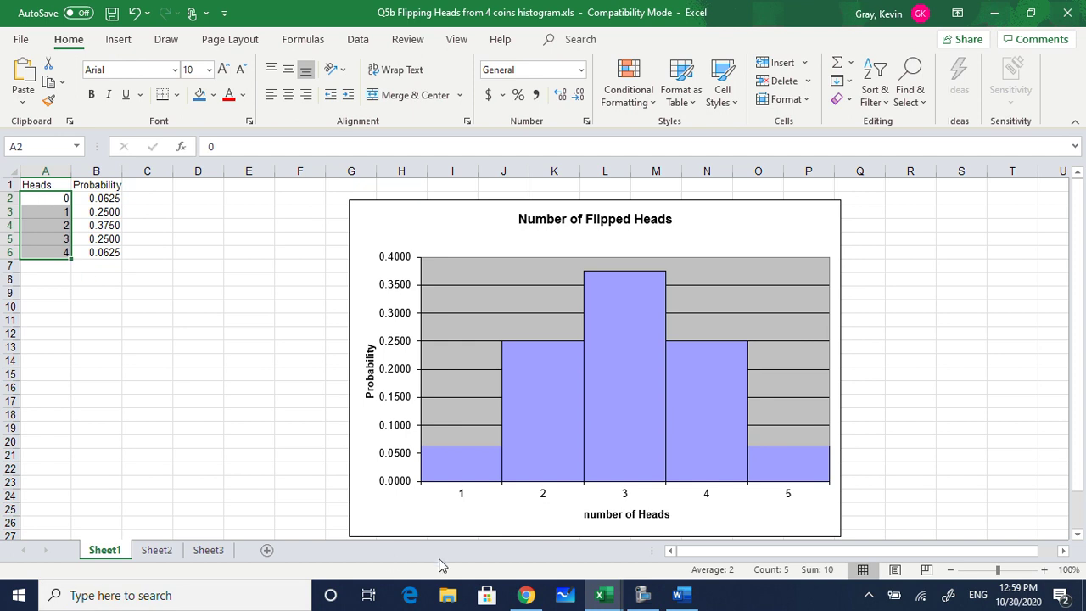
Compare each probability in B2:B6 with its bar, and the first heads count in A2 with the chart's horizontal axis labels
{"action": "left_click", "coordinate": [104, 198]}
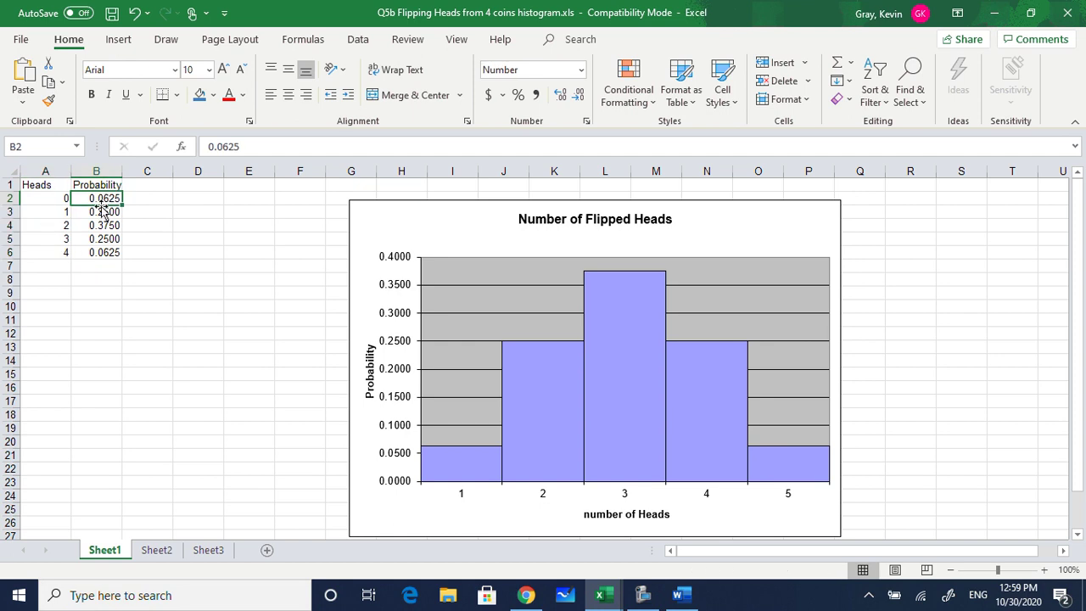
{"action": "left_click", "coordinate": [102, 212]}
{"action": "left_click", "coordinate": [104, 226]}
{"action": "left_click", "coordinate": [104, 238]}
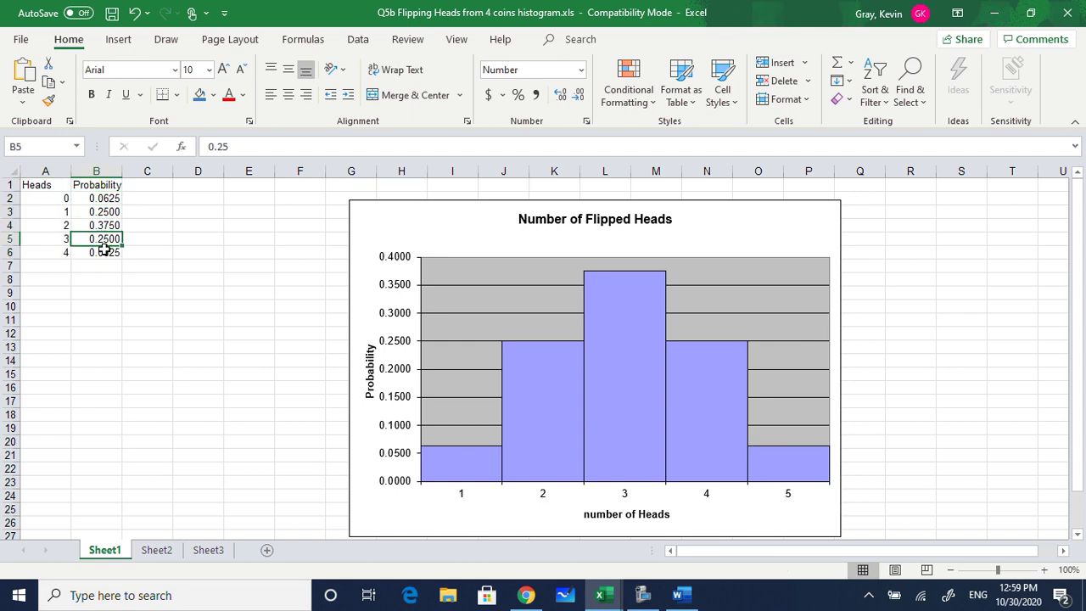
{"action": "left_click", "coordinate": [105, 253]}
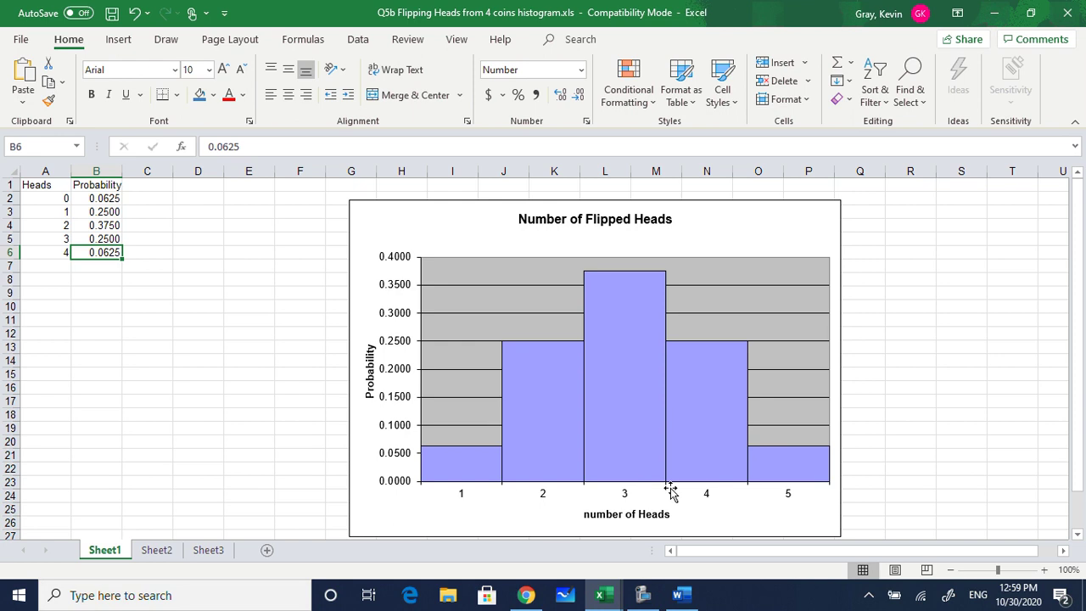
{"action": "left_click", "coordinate": [49, 199]}
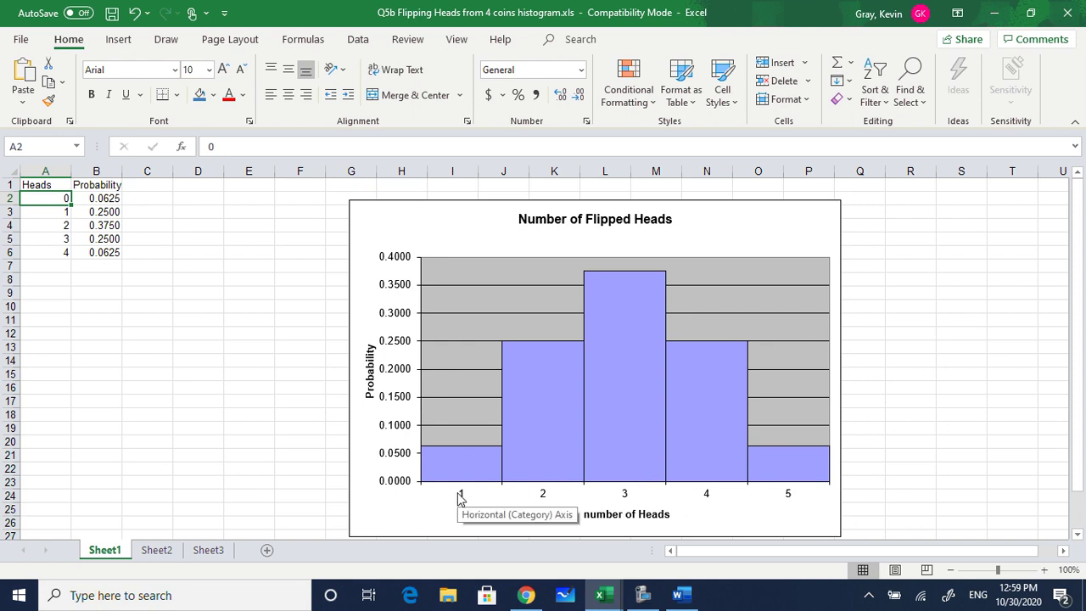
Set the Number of Flipped Heads chart's horizontal axis labels to the heads counts in Sheet1 A2:A6
{"action": "left_click", "coordinate": [556, 490]}
{"action": "left_click", "coordinate": [556, 472]}
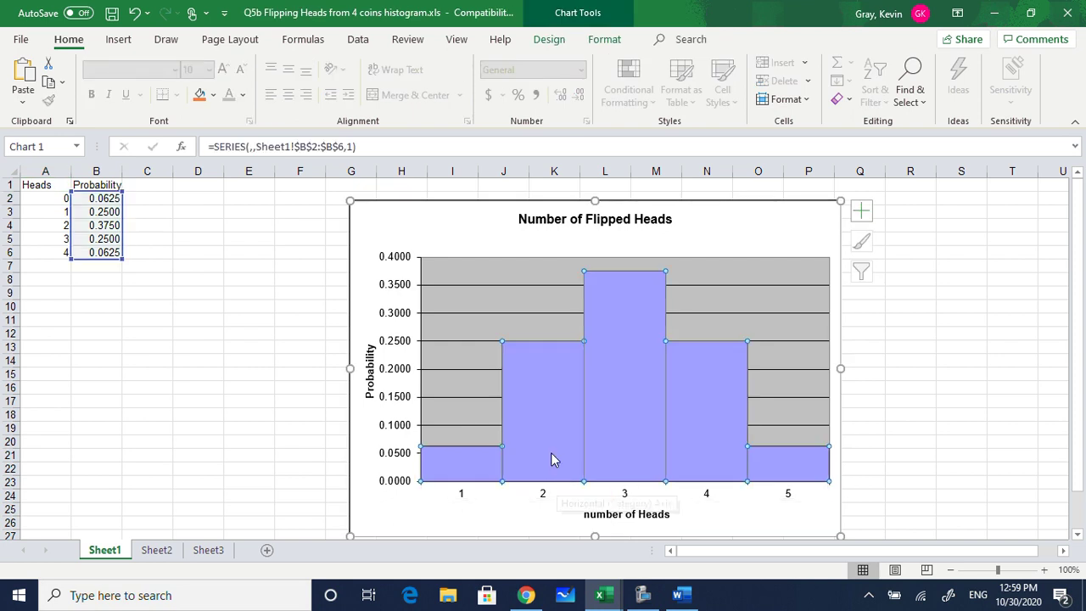
{"action": "right_click", "coordinate": [557, 476]}
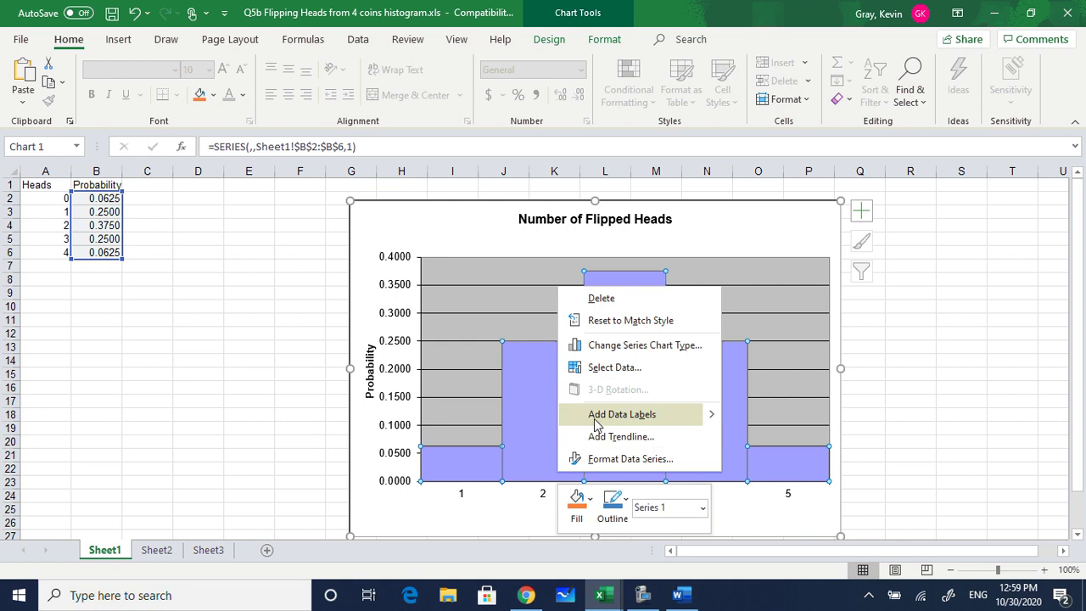
{"action": "left_click", "coordinate": [615, 370]}
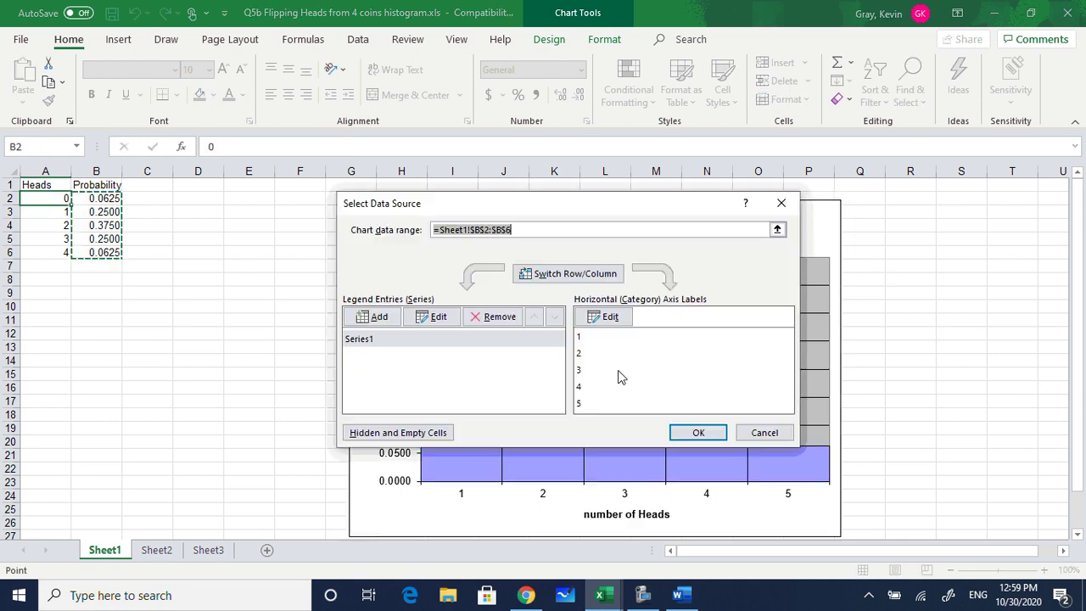
{"action": "left_click", "coordinate": [607, 319]}
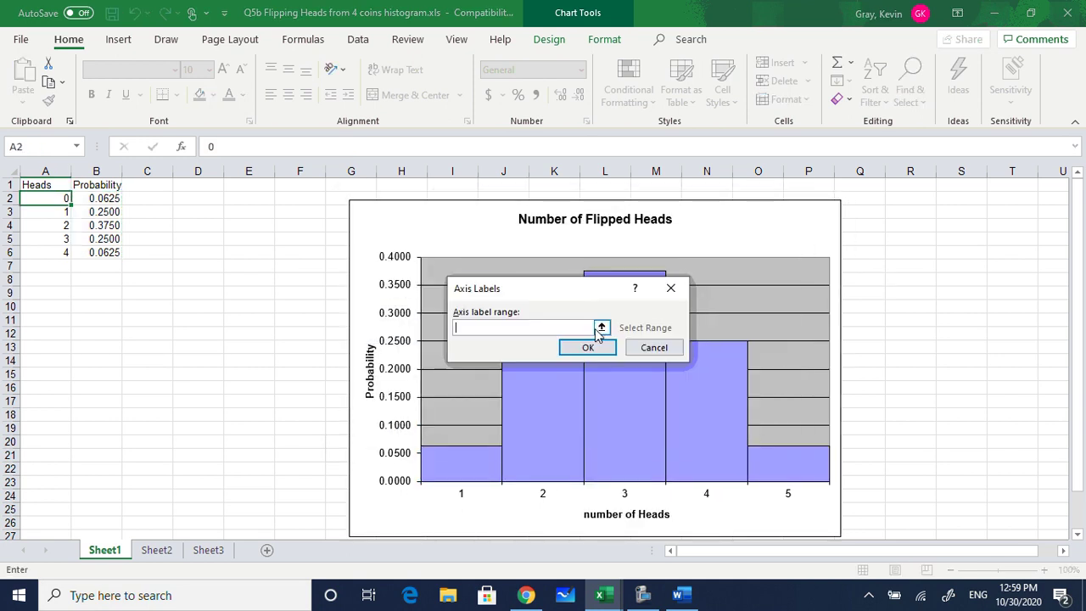
{"action": "left_click", "coordinate": [601, 328]}
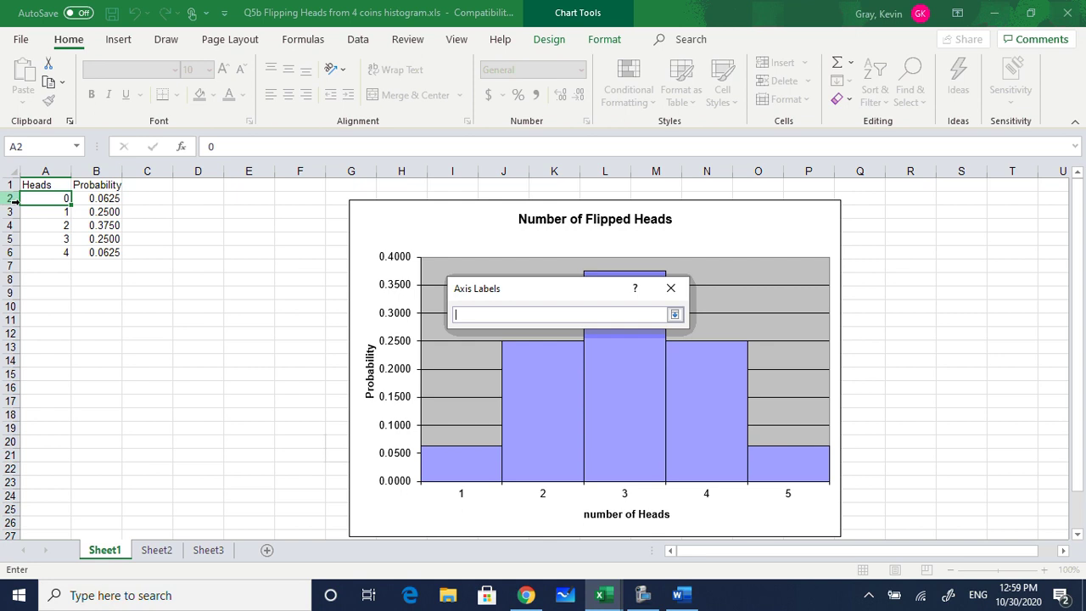
{"action": "left_click_drag", "start_coordinate": [44, 198], "coordinate": [48, 253]}
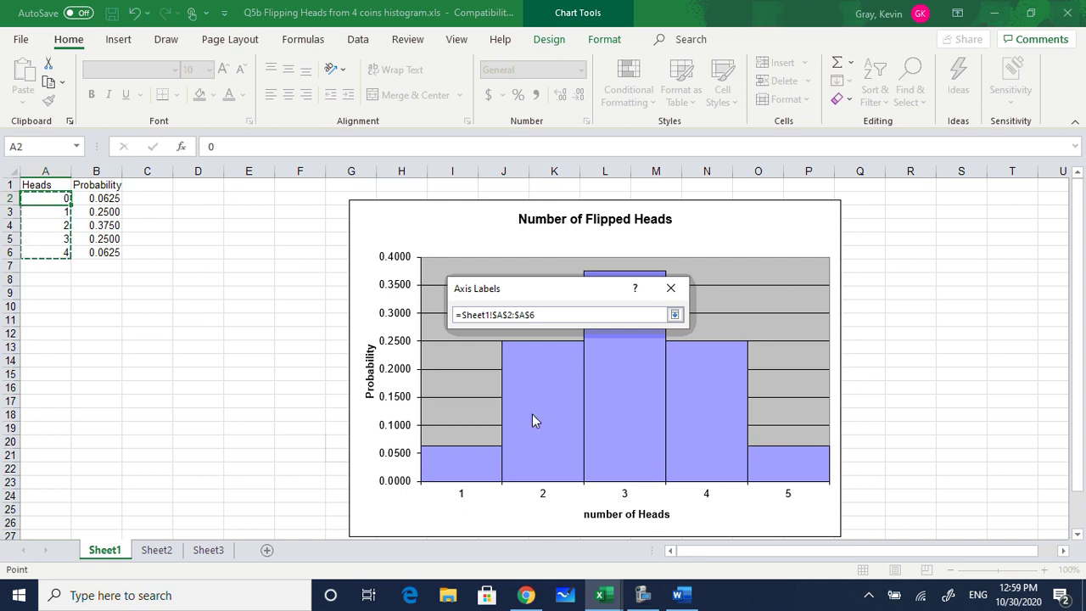
{"action": "left_click", "coordinate": [674, 316]}
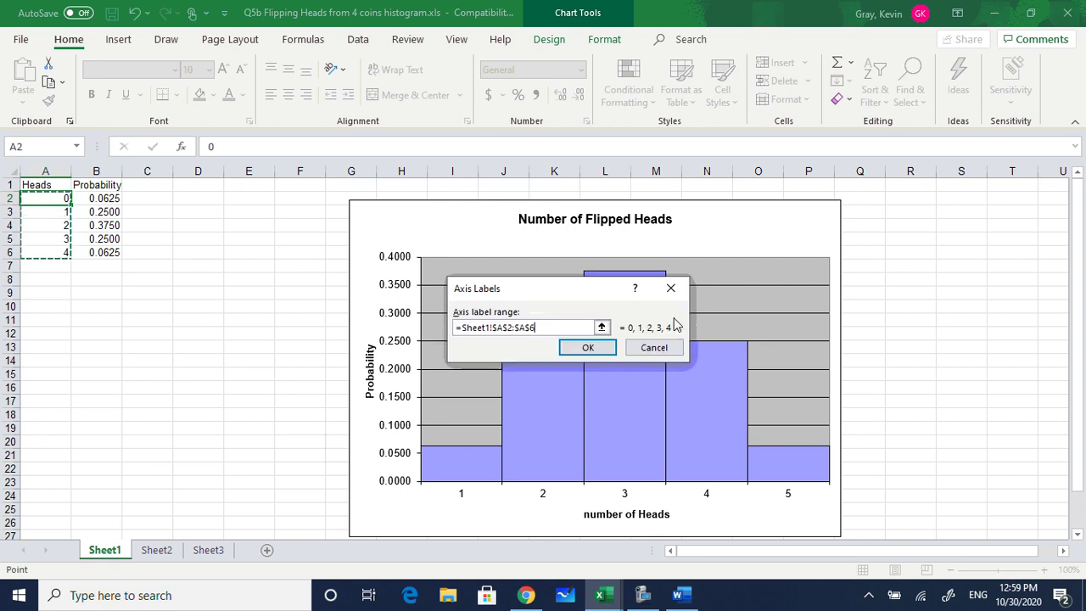
{"action": "left_click", "coordinate": [587, 347]}
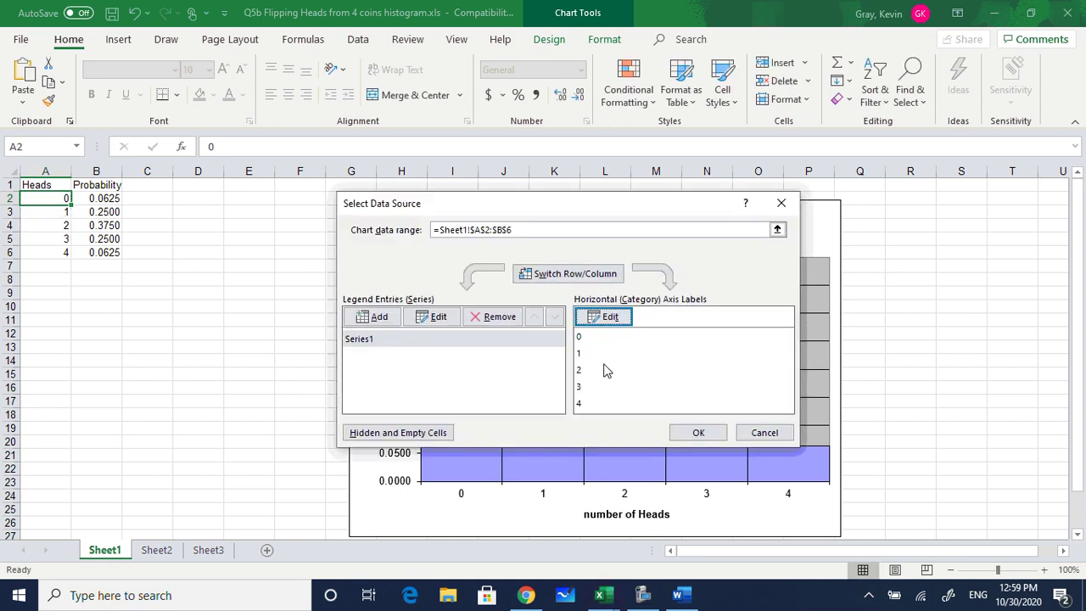
{"action": "left_click", "coordinate": [697, 432]}
{"action": "left_click", "coordinate": [961, 429]}
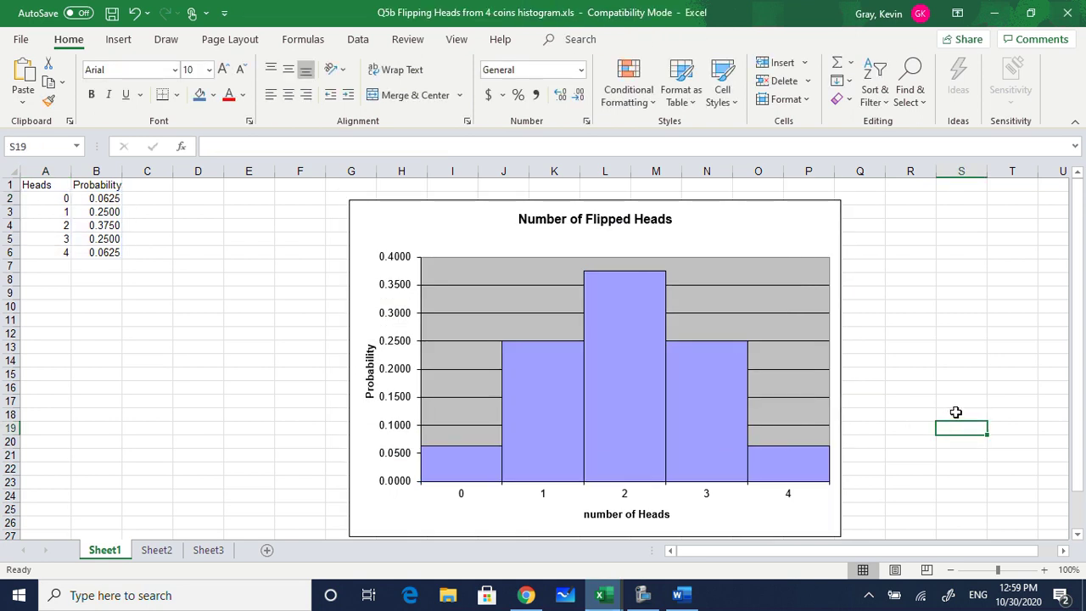
Close the forms.office.com browser window, and open the formatting options for the histogram's major gridlines
{"action": "left_click", "coordinate": [781, 271]}
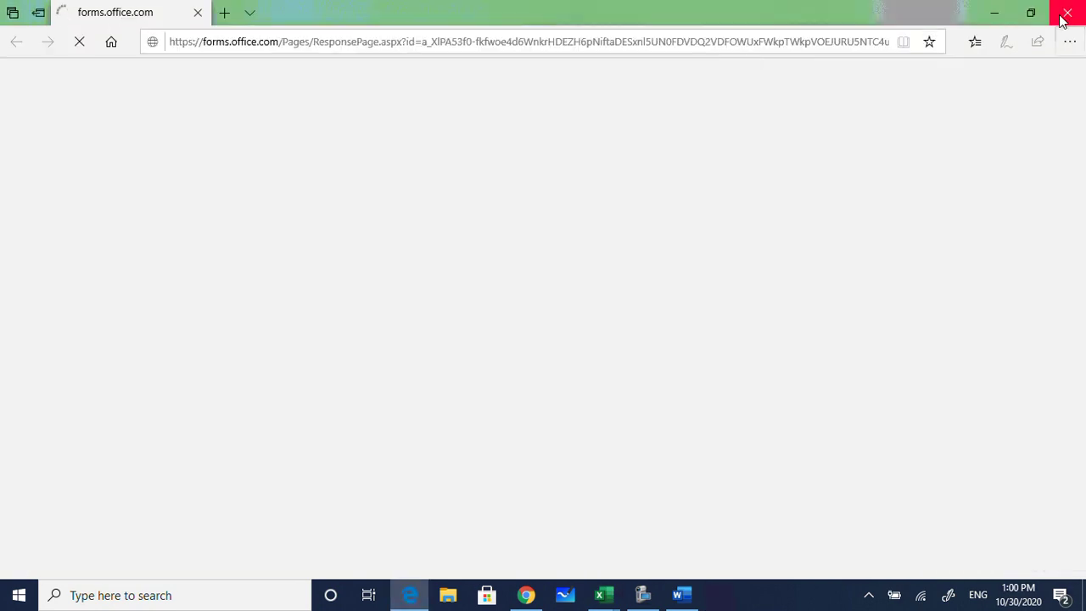
{"action": "left_click", "coordinate": [1062, 15]}
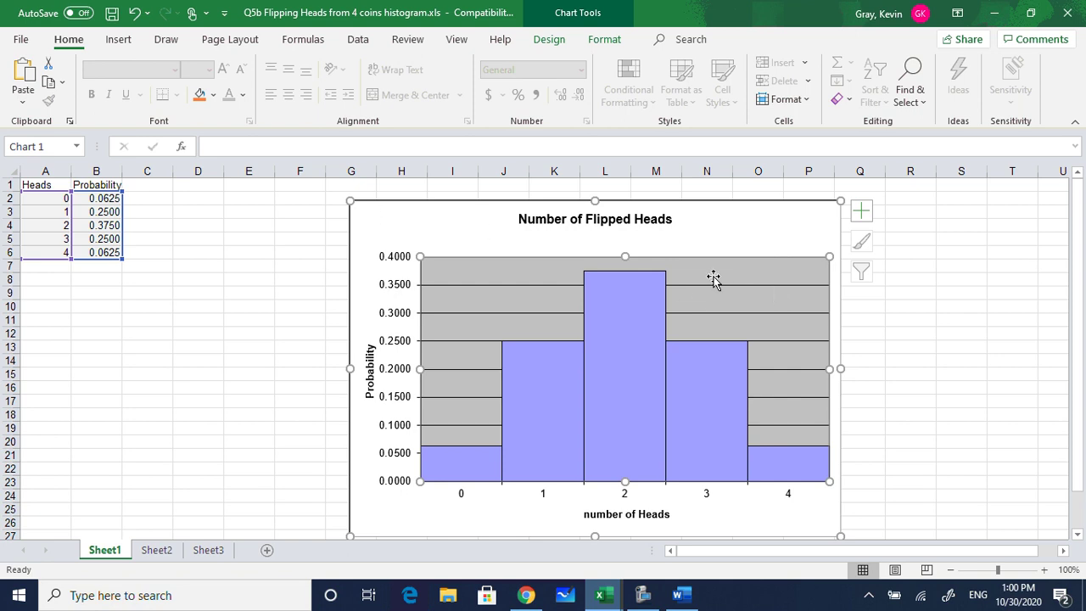
{"action": "left_click", "coordinate": [551, 20]}
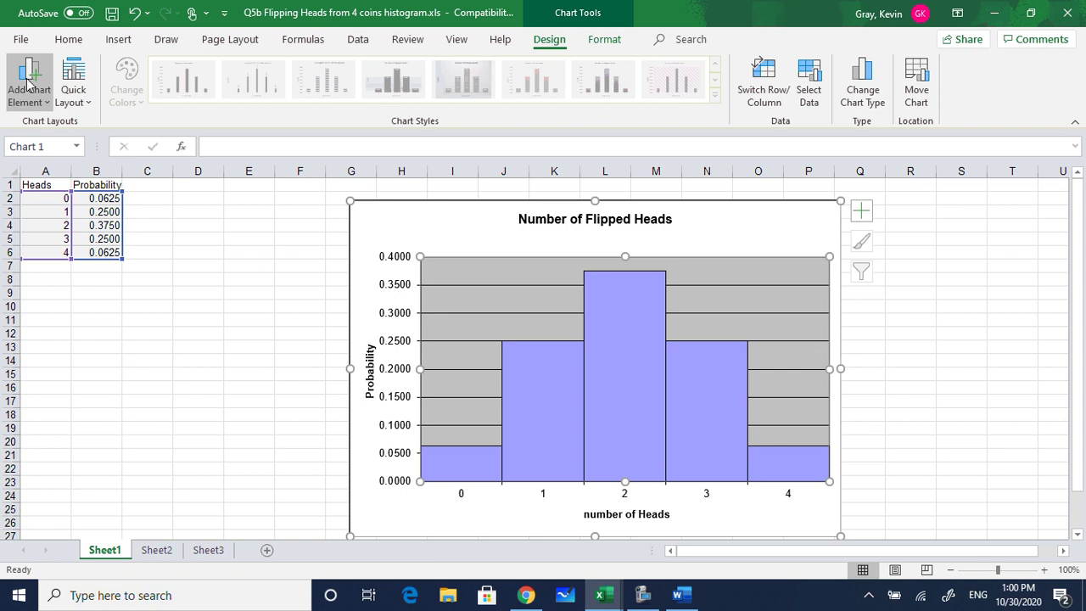
{"action": "left_click", "coordinate": [28, 80]}
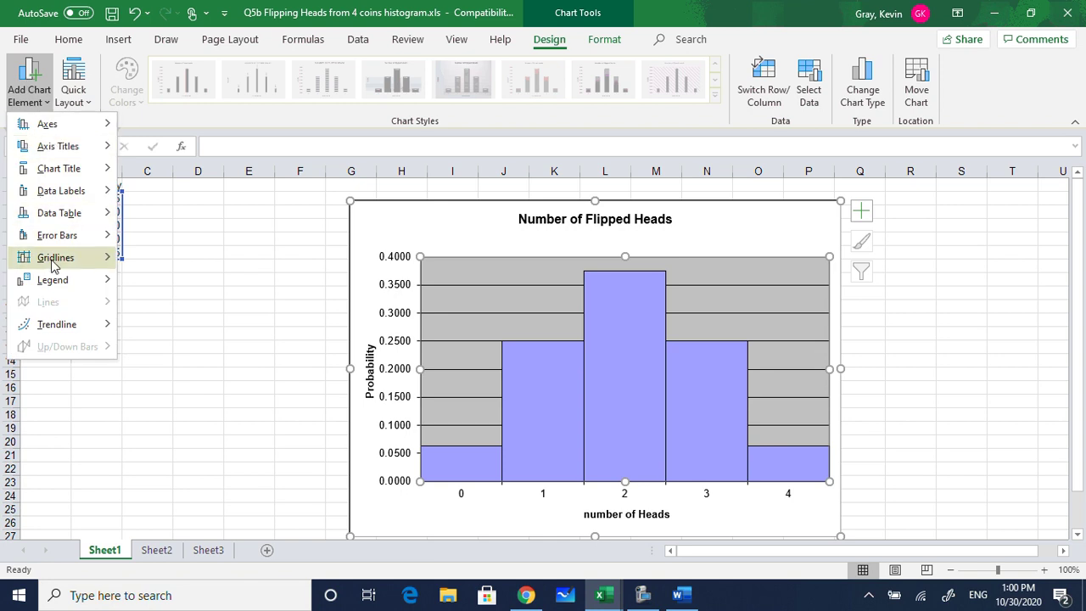
{"action": "mouse_move", "coordinate": [52, 266]}
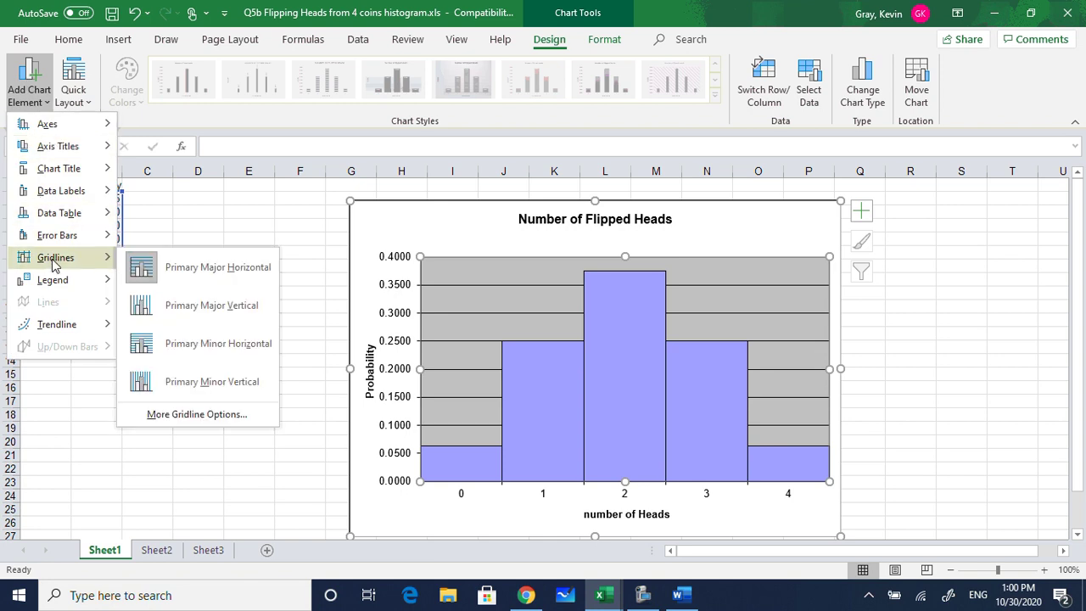
{"action": "left_click", "coordinate": [183, 415]}
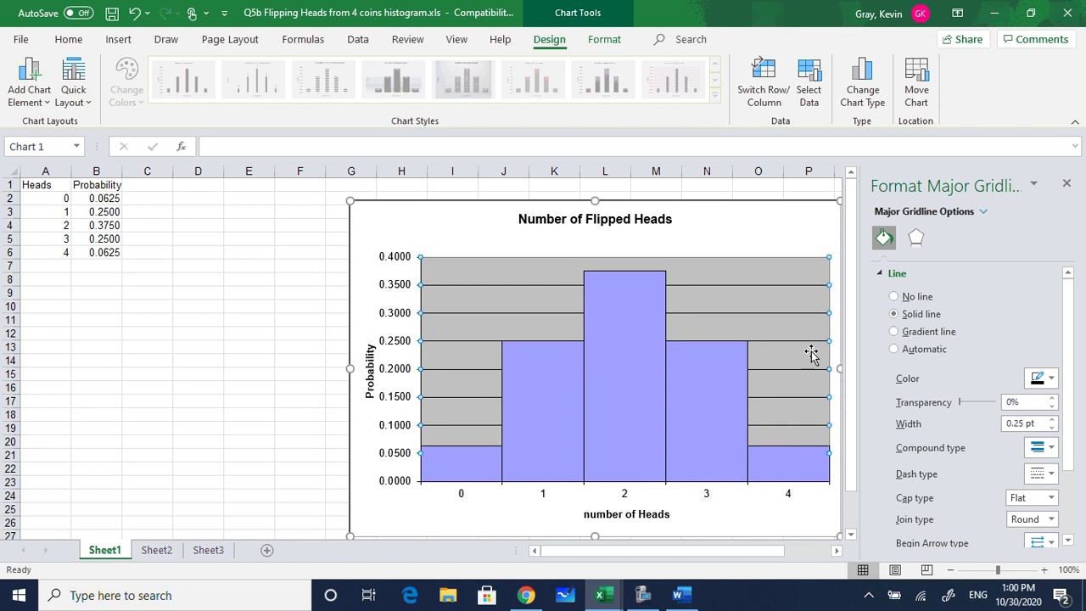
Change the histogram's plot area to a solid very light grey fill, and close the formatting options
{"action": "left_click", "coordinate": [773, 283]}
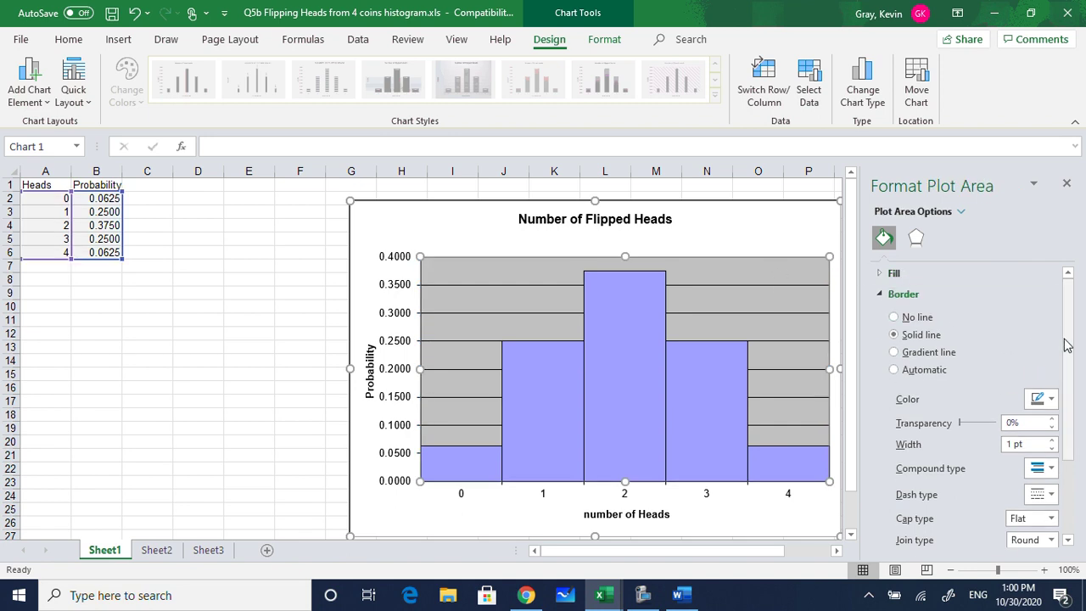
{"action": "left_click_drag", "start_coordinate": [1067, 341], "coordinate": [1066, 320]}
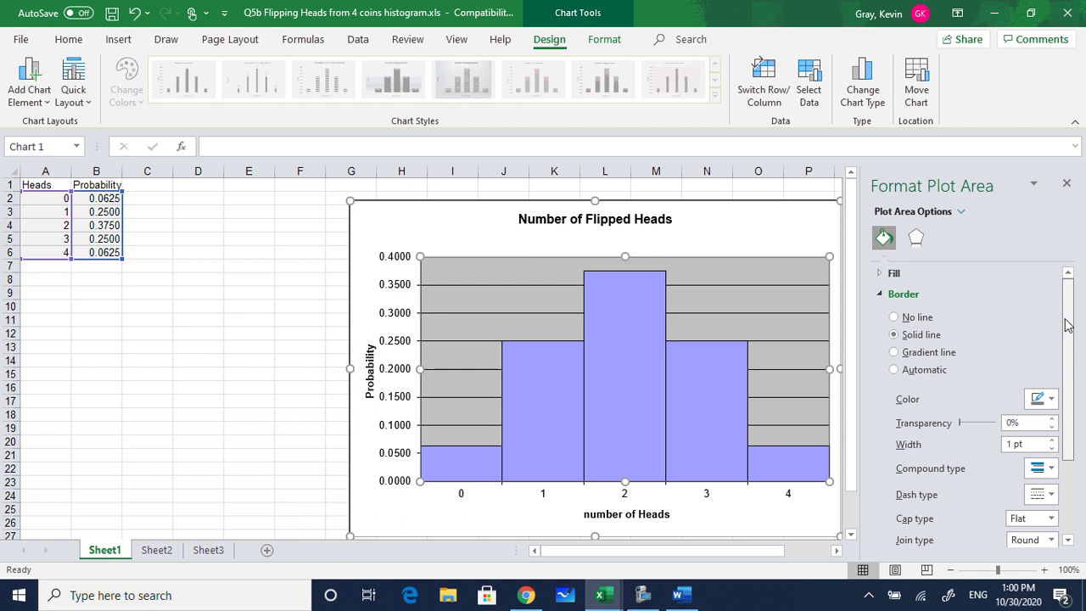
{"action": "left_click", "coordinate": [879, 275]}
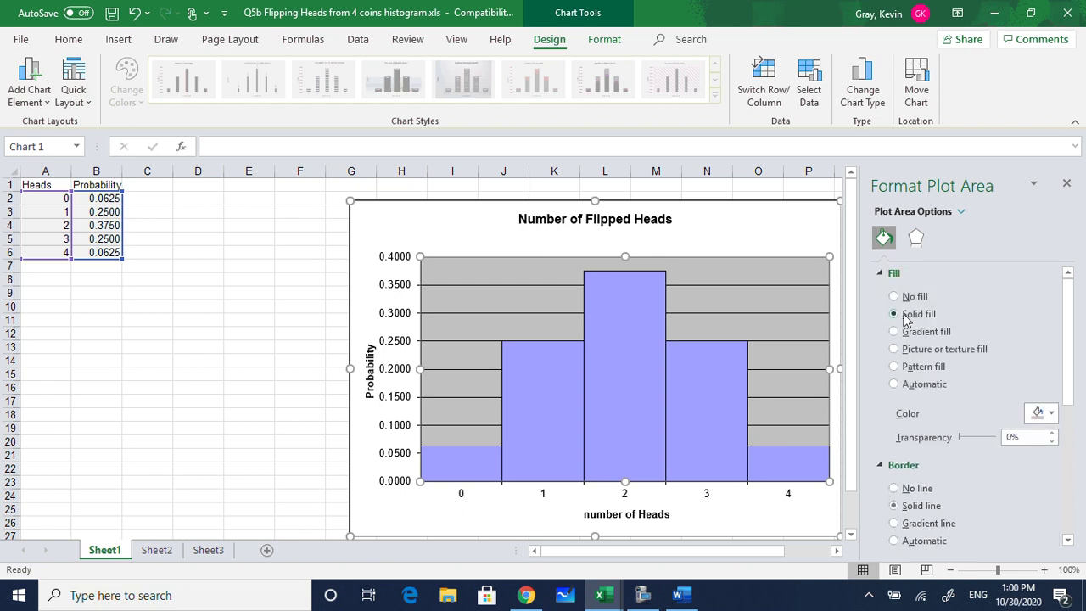
{"action": "left_click", "coordinate": [1052, 414]}
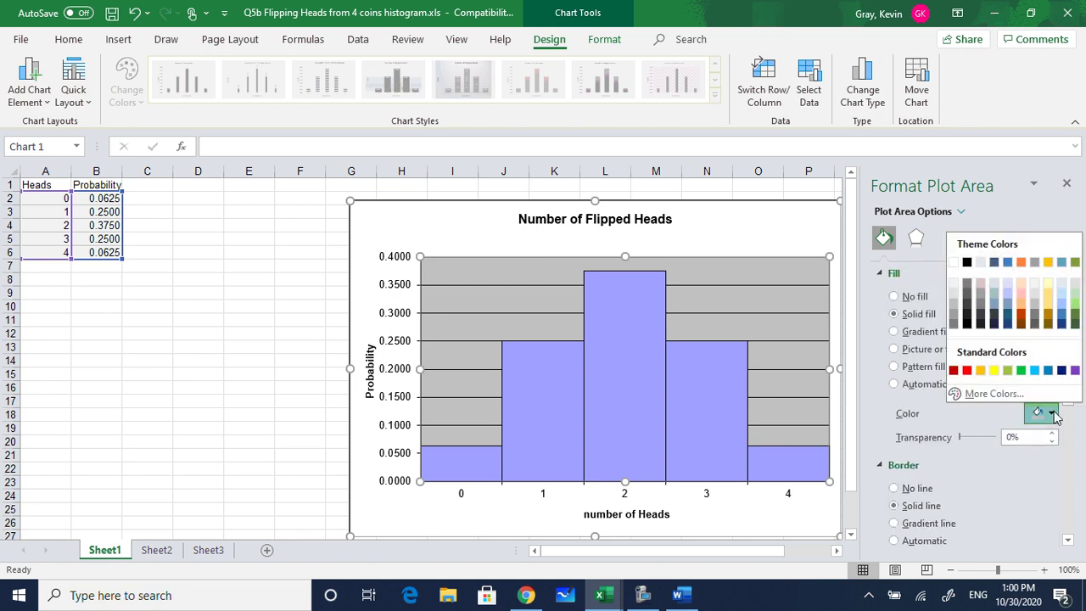
{"action": "left_click", "coordinate": [954, 284]}
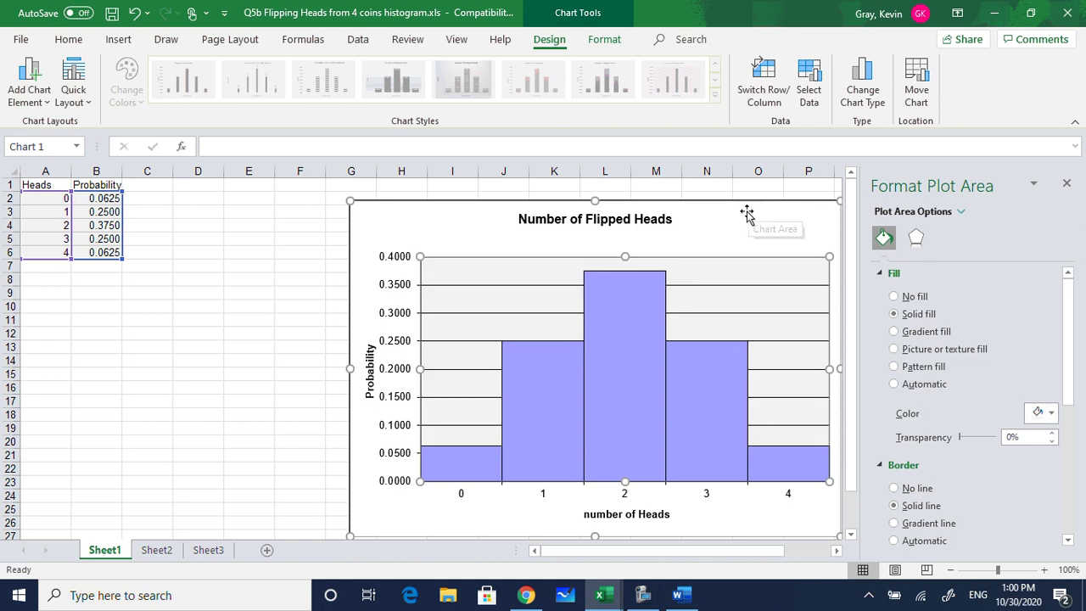
{"action": "left_click", "coordinate": [309, 255]}
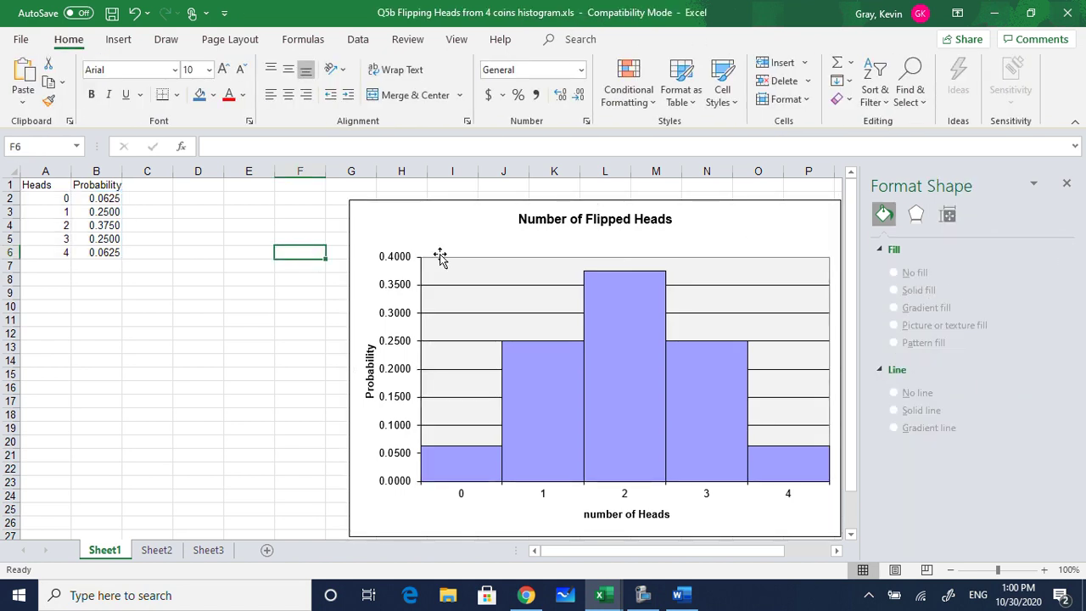
{"action": "left_click", "coordinate": [1066, 183]}
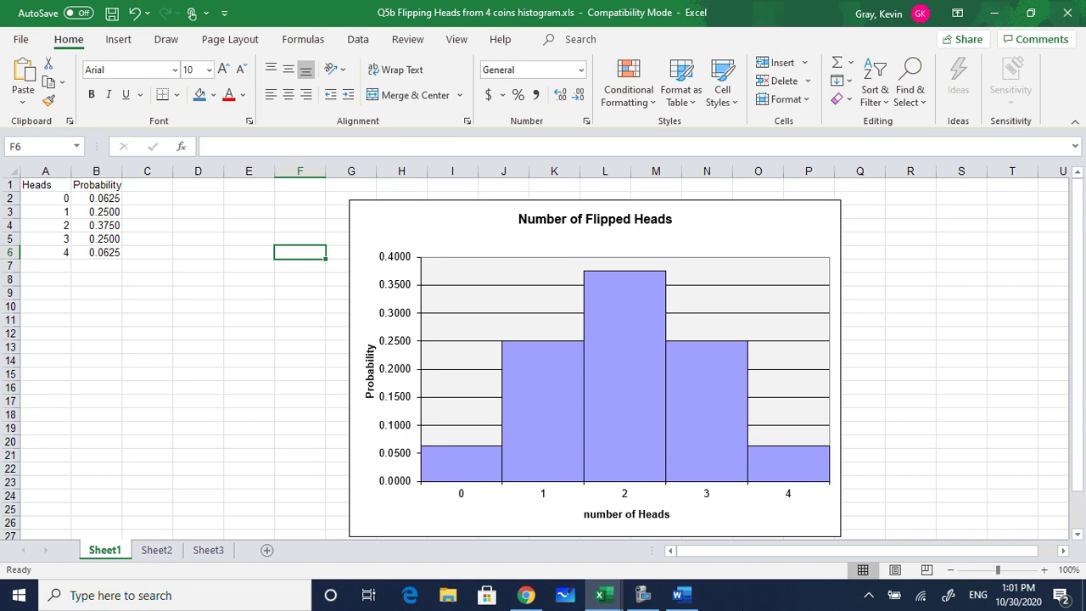
{"action": "mouse_move", "coordinate": [642, 596]}
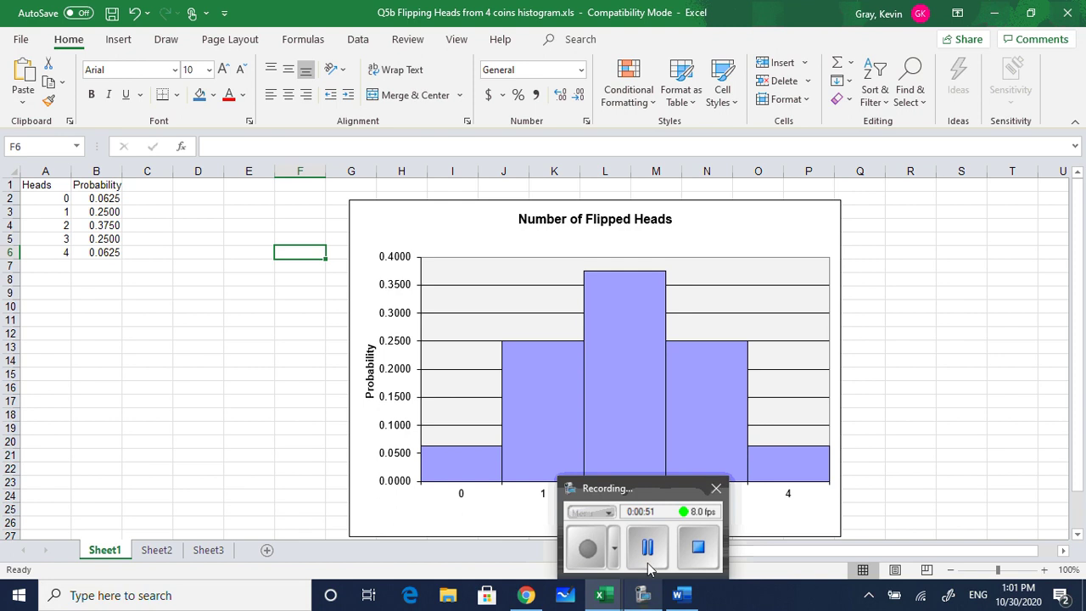
{"action": "mouse_move", "coordinate": [649, 550]}
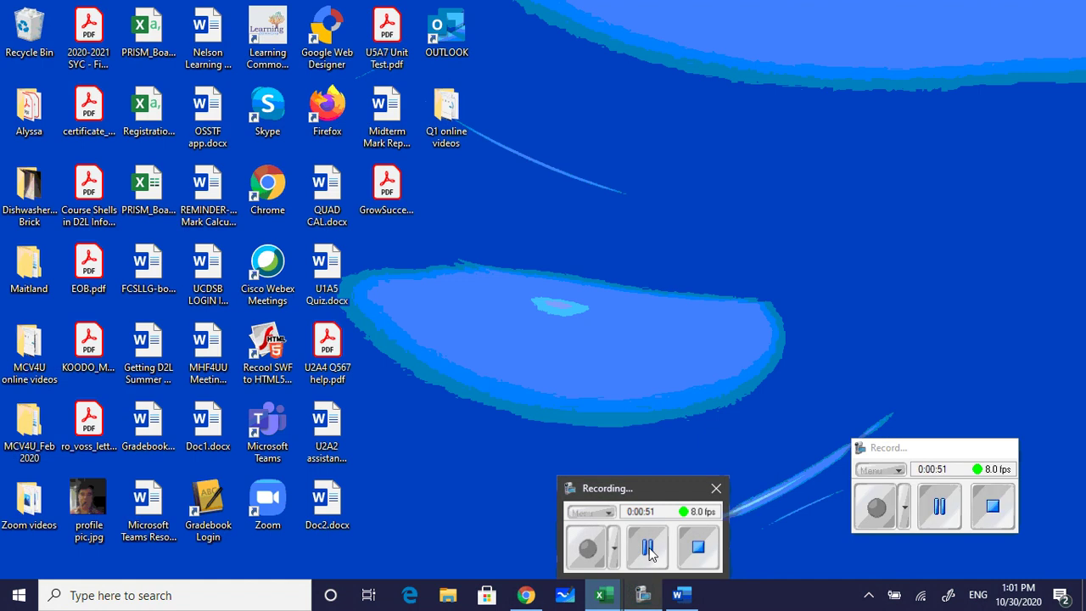